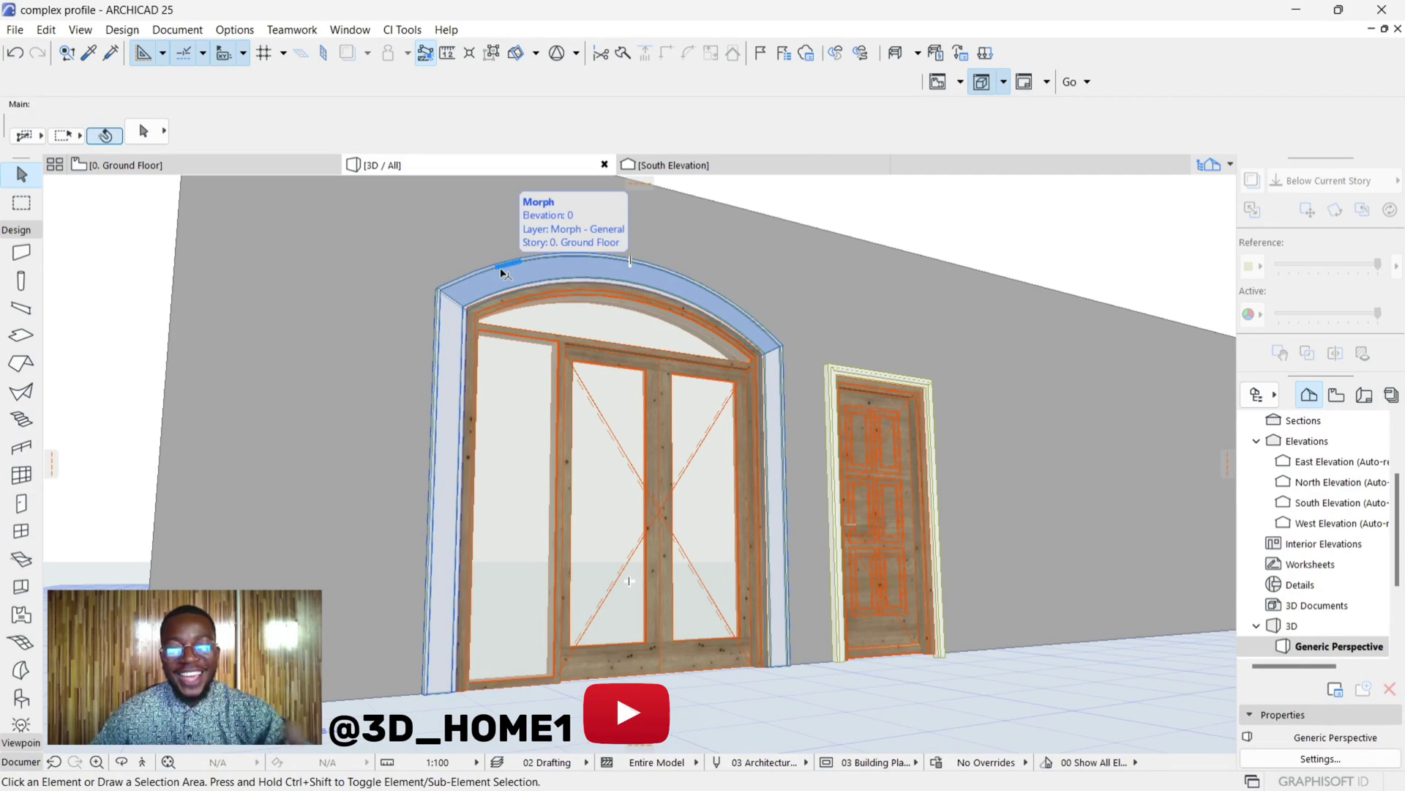
- Examine the finished casings around the arched double door and the single door and the uncased doors along the wall in 3D
left_click(499, 266, "shift")
scroll(471, 292, "up", 2)
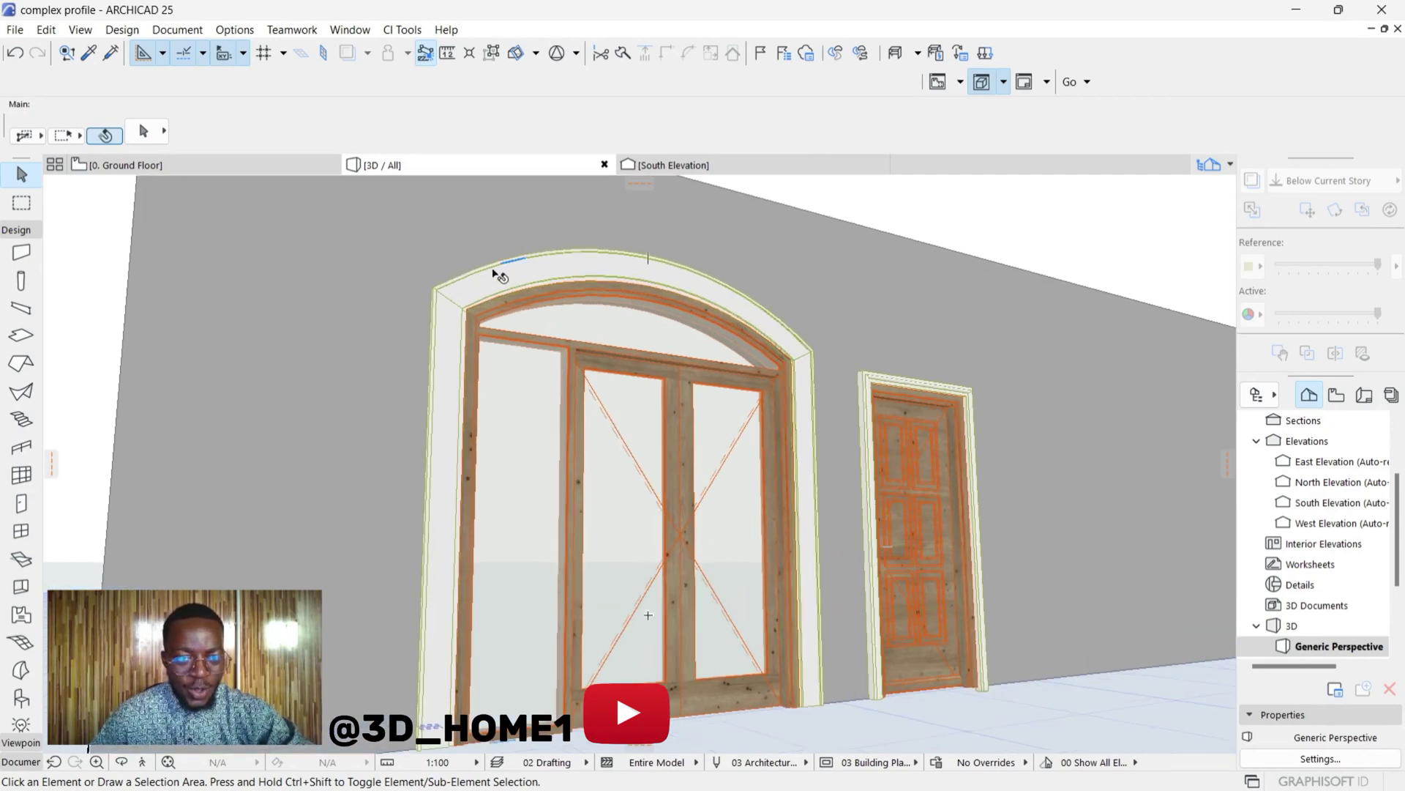
scroll(477, 311, "down", 2)
scroll(477, 311, "up", 2)
scroll(475, 314, "down", 1)
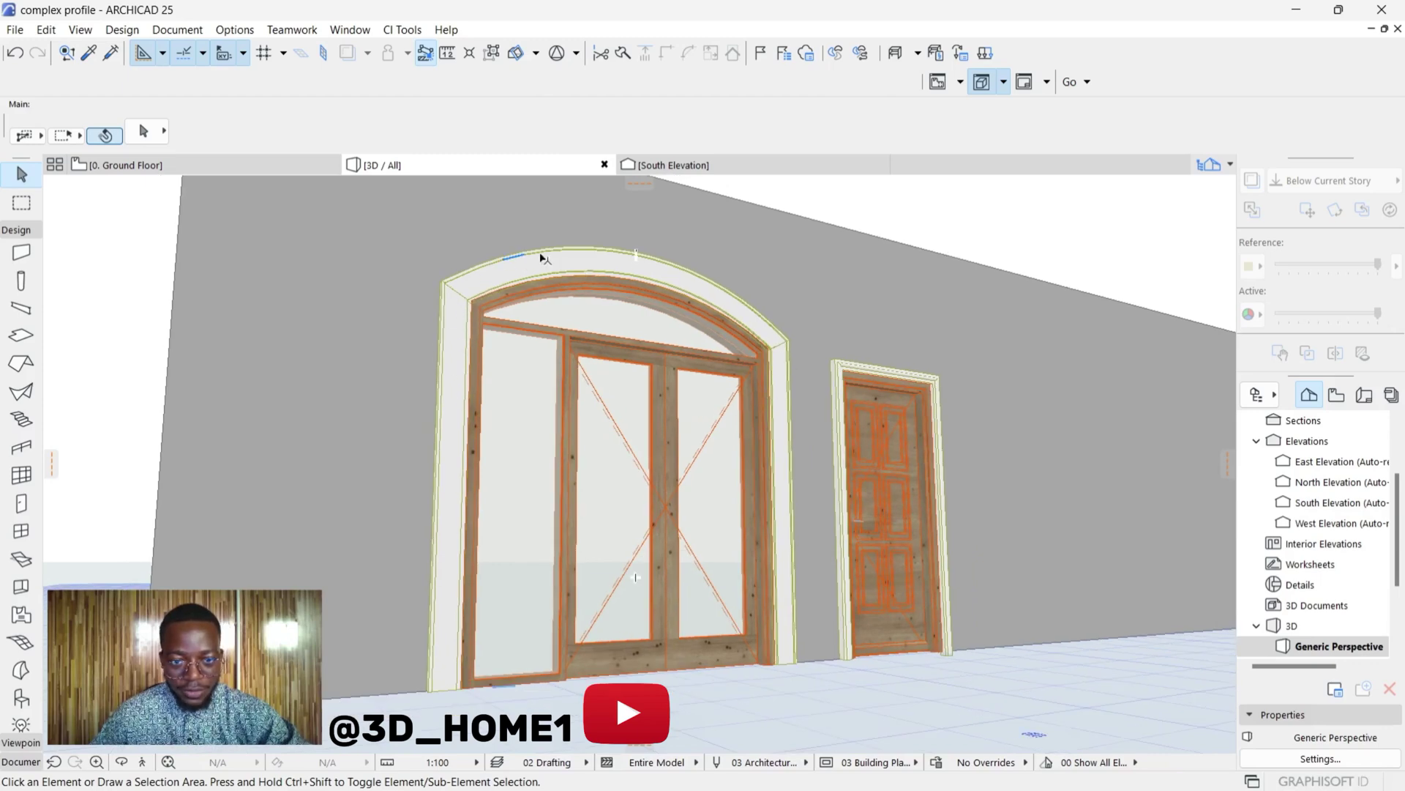
scroll(677, 309, "up", 2)
scroll(460, 273, "down", 1)
scroll(919, 376, "up", 4)
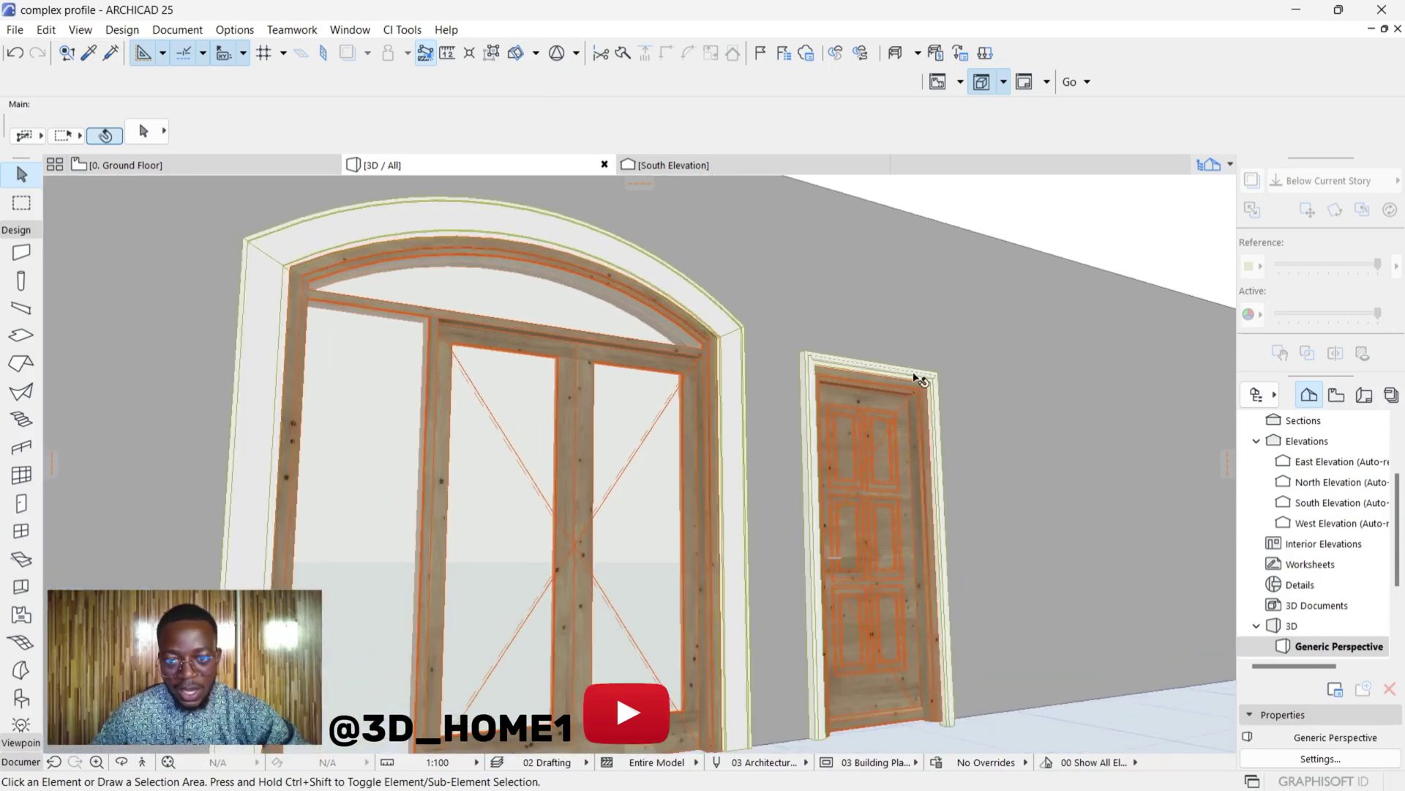
scroll(688, 340, "down", 2)
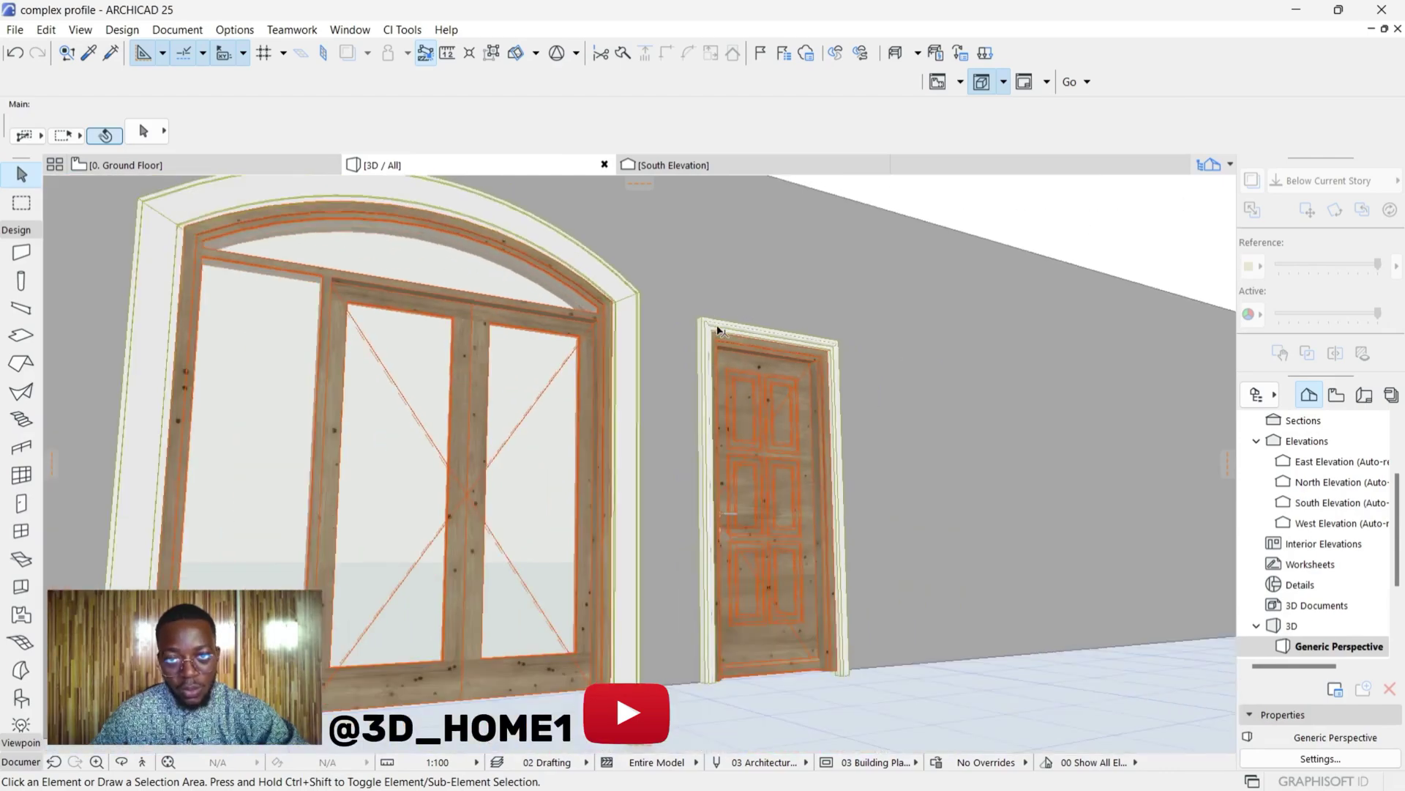
scroll(590, 311, "down", 1)
scroll(263, 367, "down", 1)
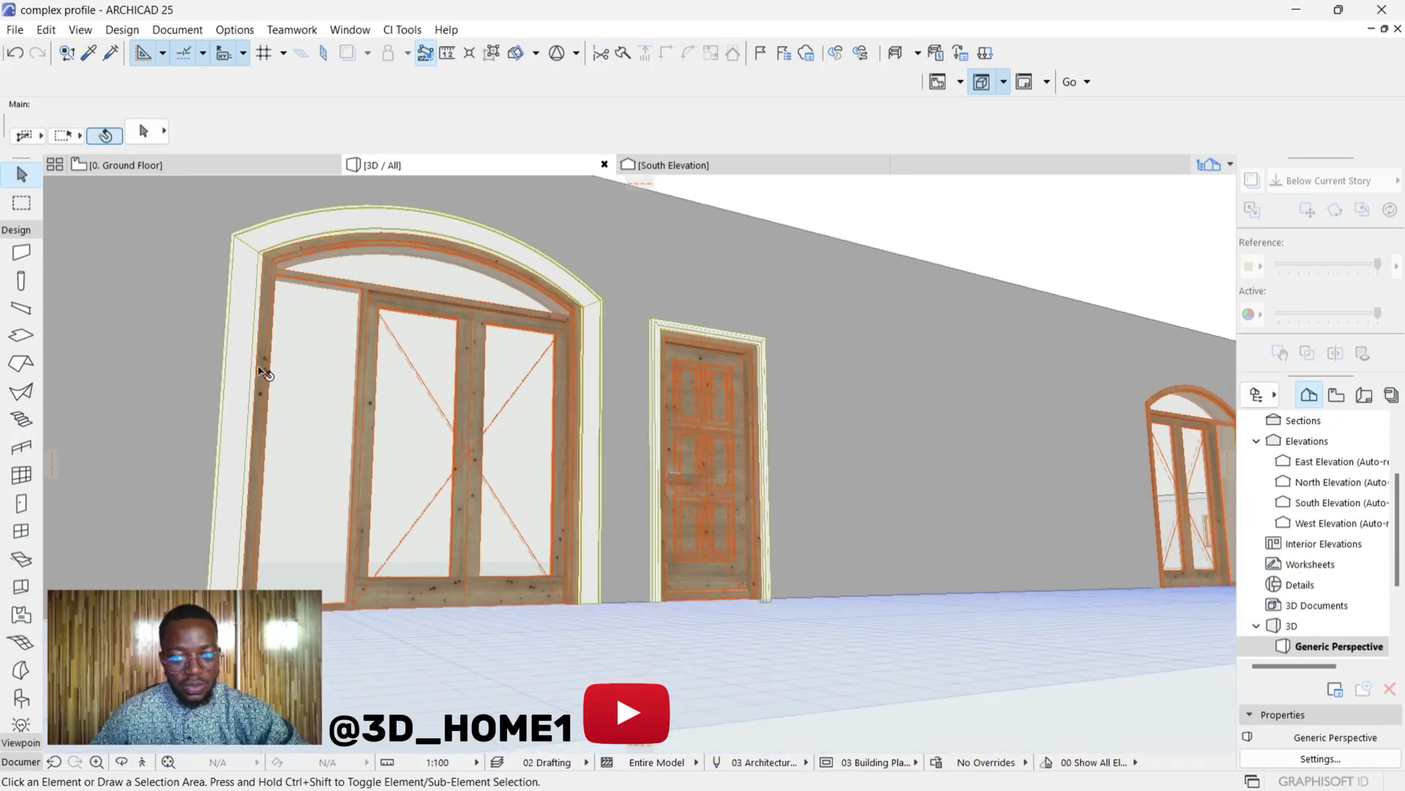
scroll(97, 412, "down", 1)
scroll(649, 343, "up", 3)
scroll(219, 442, "down", 2)
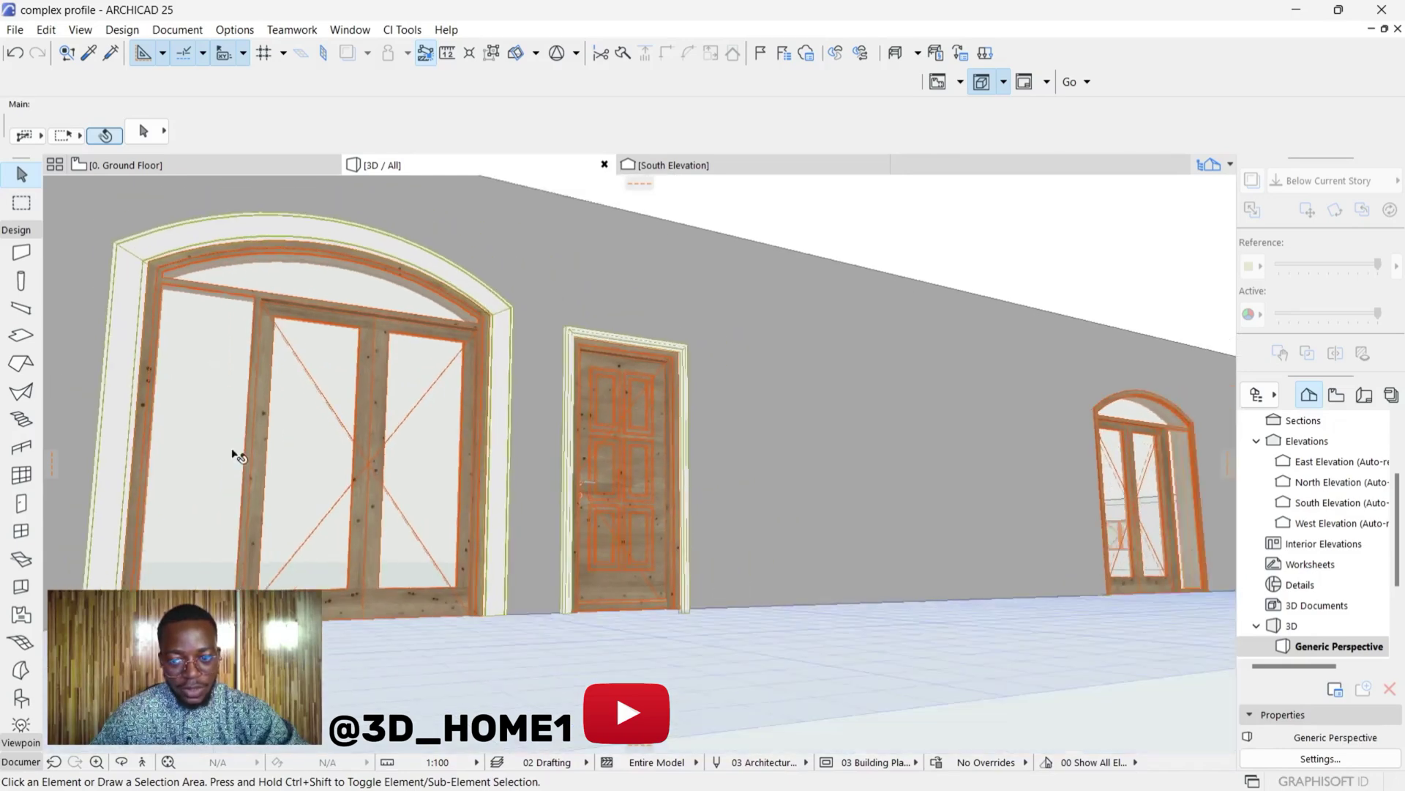
scroll(189, 476, "down", 1)
scroll(1137, 496, "up", 3)
scroll(1084, 526, "up", 4)
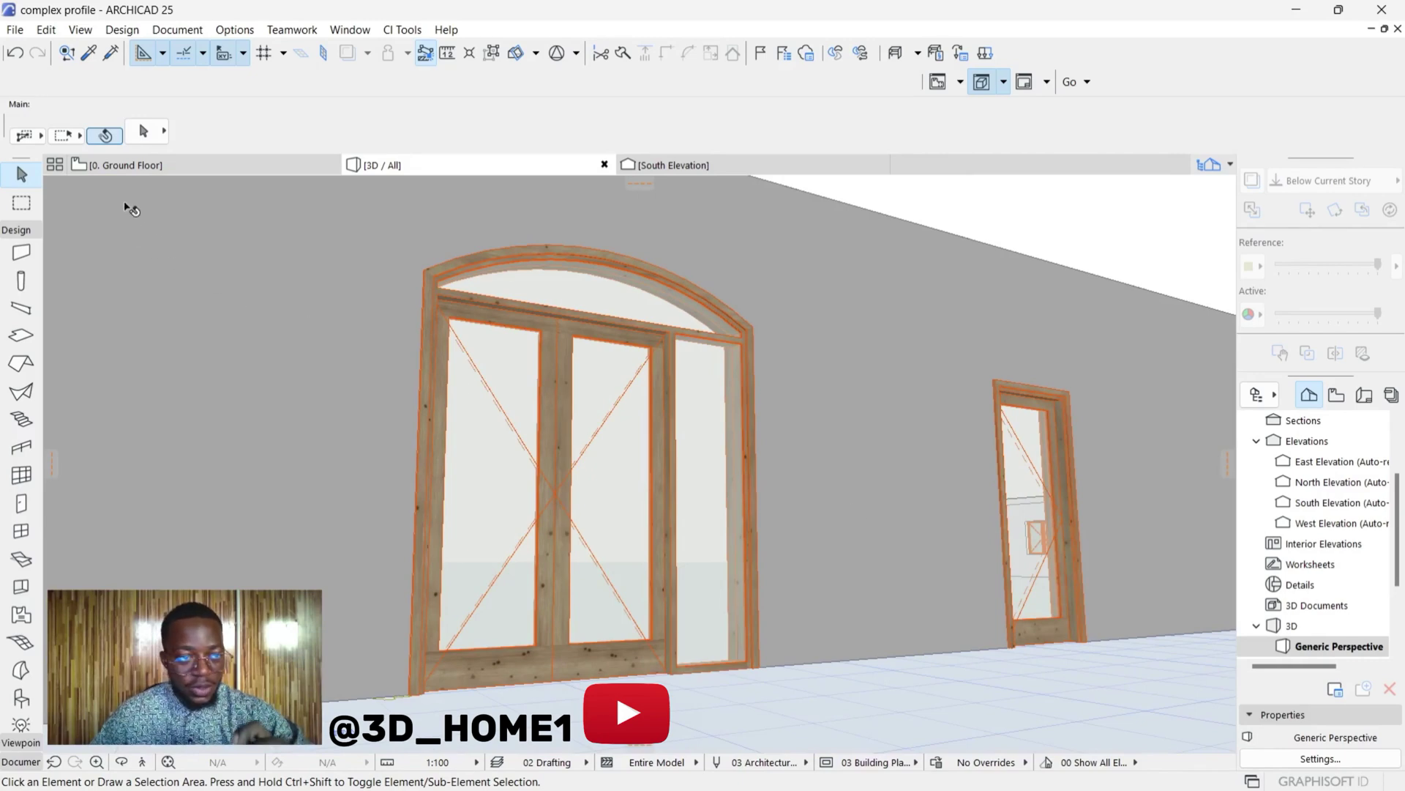
- On the ground floor plan, delete the small stepped profile lines at the wall corner beside the single door
left_click(117, 165)
scroll(450, 411, "down", 4)
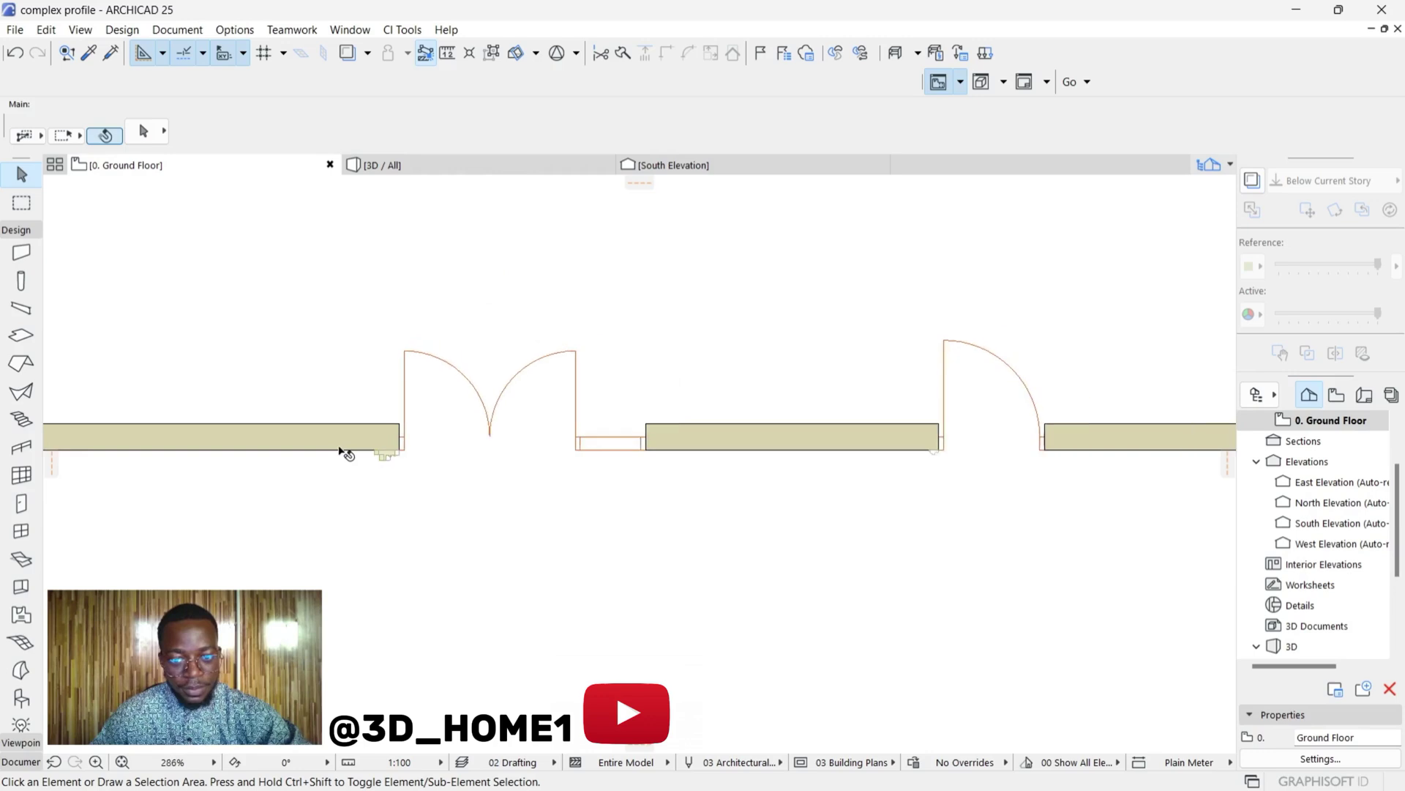
scroll(295, 449, "down", 2)
scroll(517, 440, "up", 1)
scroll(596, 458, "up", 2)
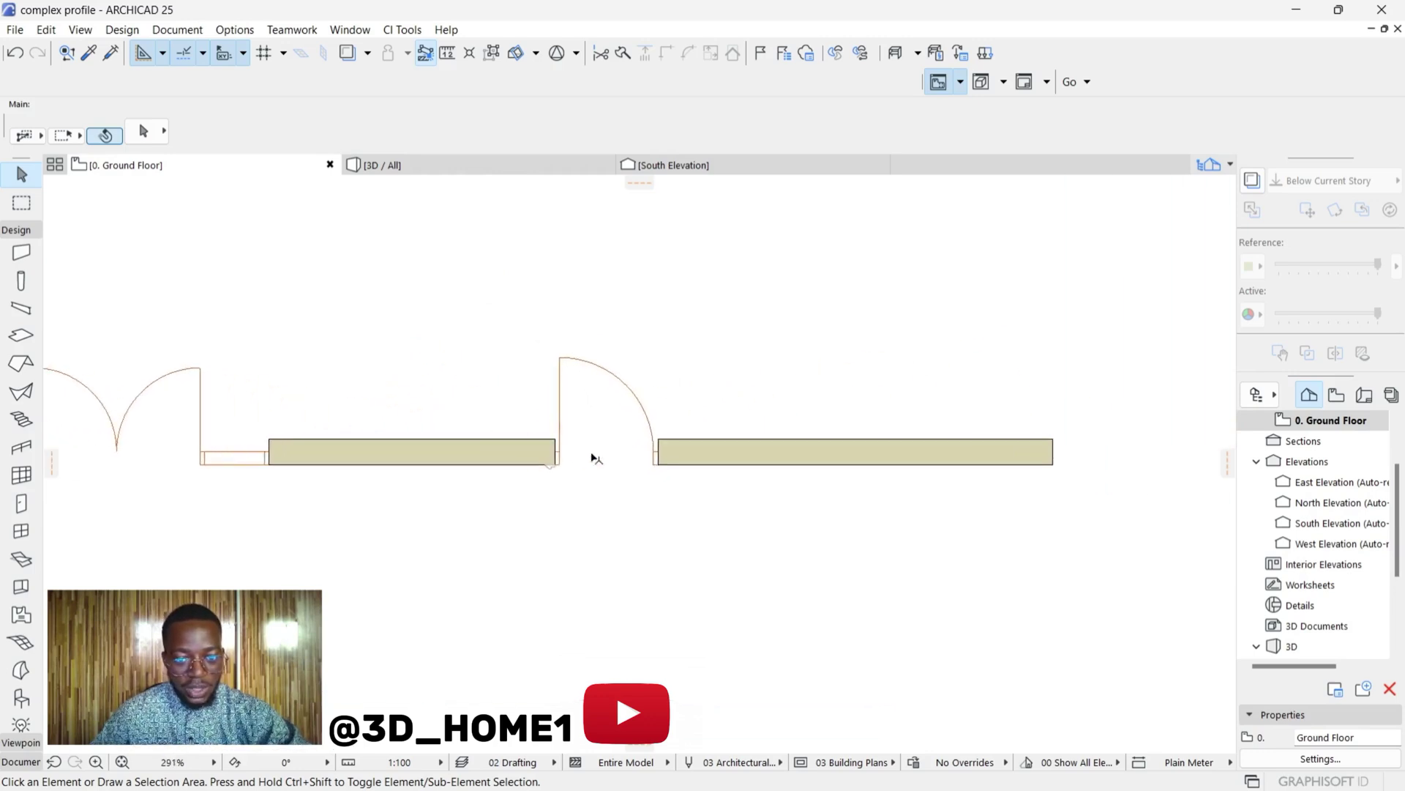
scroll(592, 458, "up", 5)
scroll(531, 483, "down", 5)
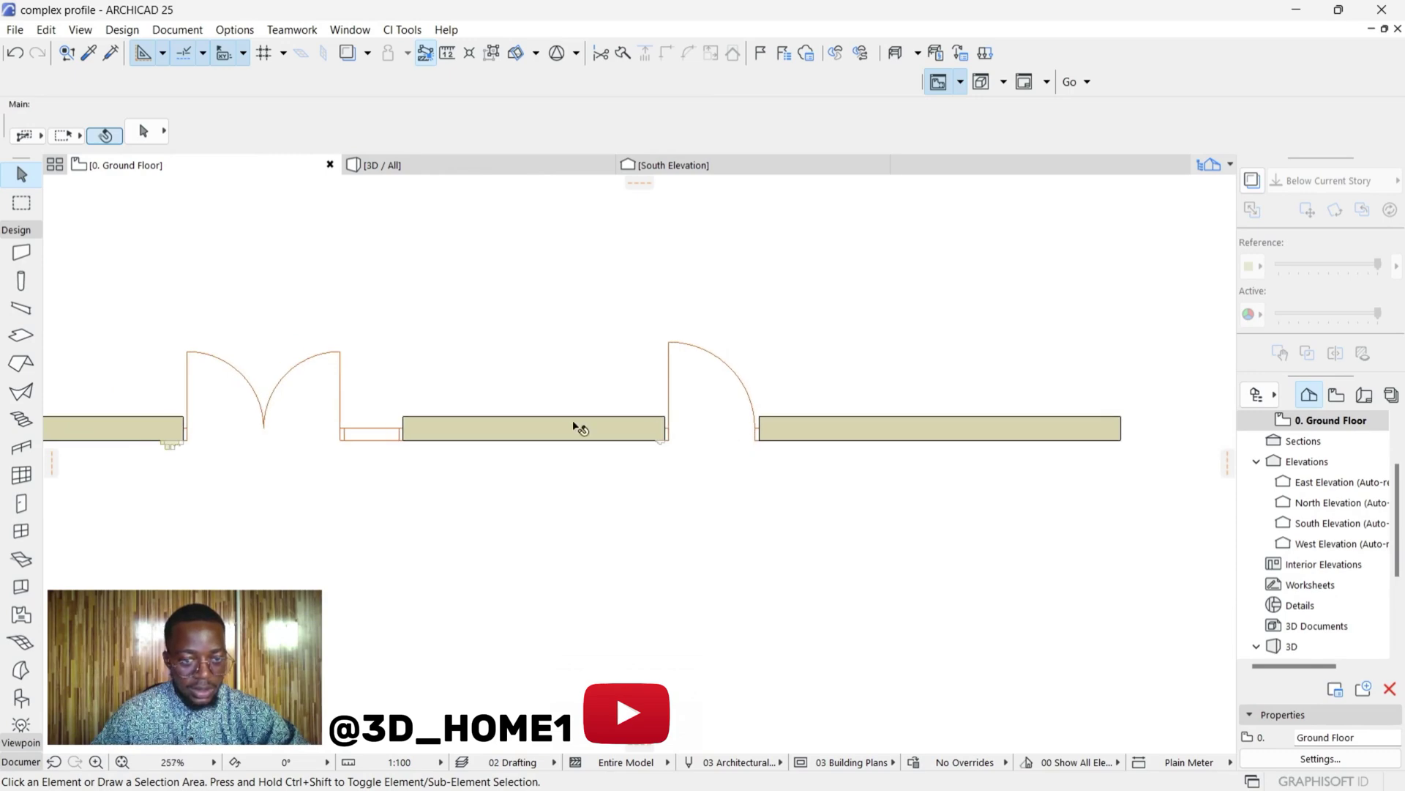
scroll(546, 417, "down", 2)
scroll(577, 420, "up", 5)
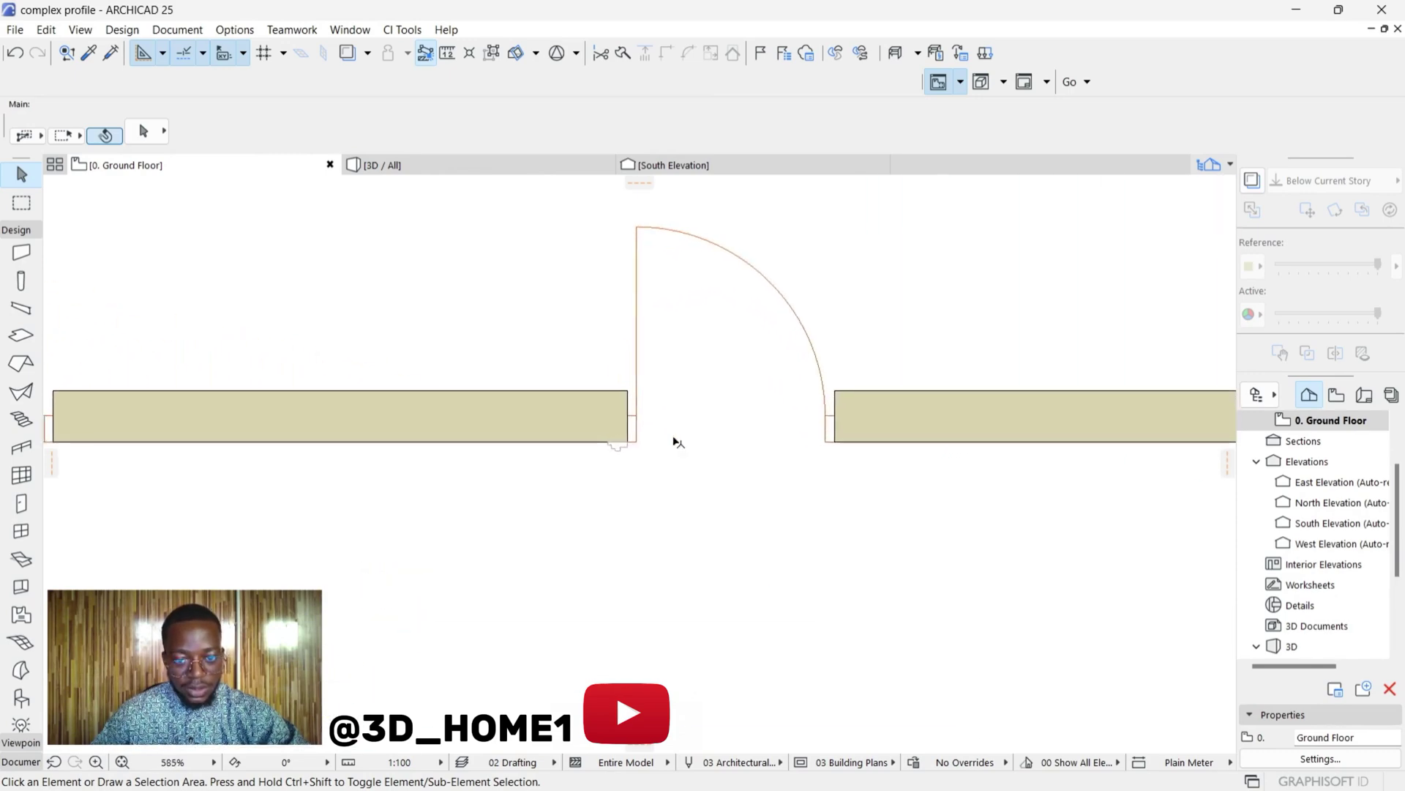
scroll(677, 441, "up", 8)
left_click(594, 457)
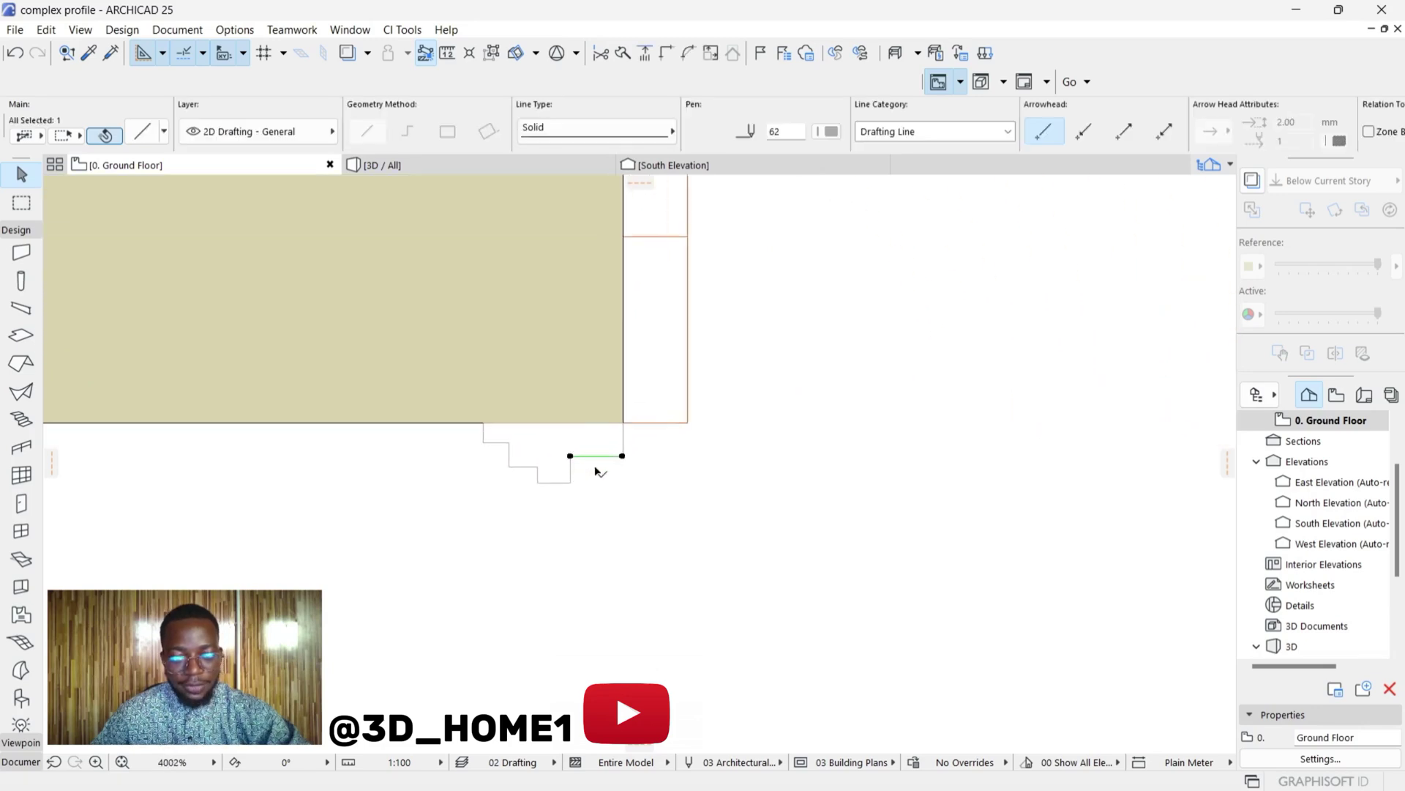
left_click(531, 458)
left_click_drag(721, 561, 453, 436)
key("Delete")
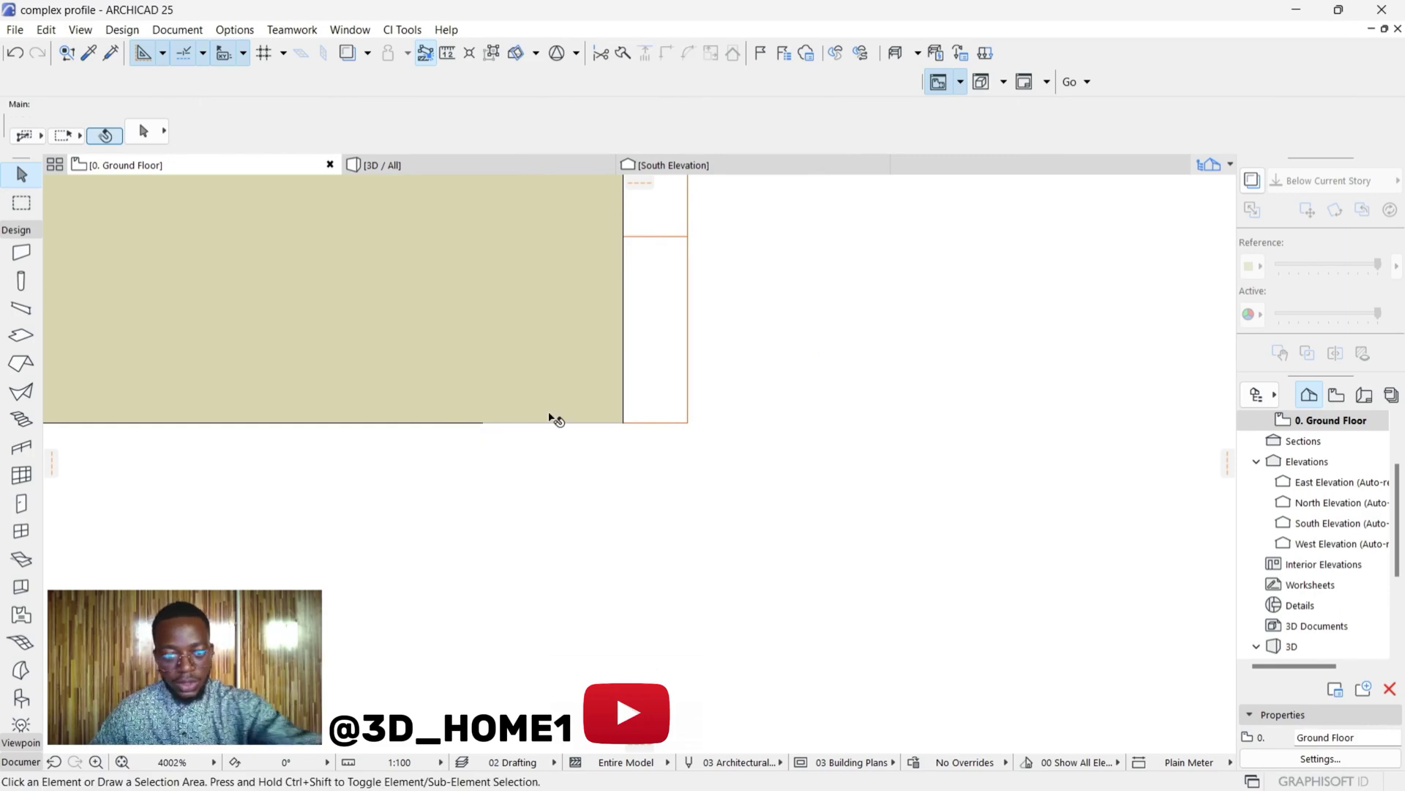
- Draw the first two steps of a casing profile with lines, starting at the wall corner beside the door with an edge about 31 long
scroll(450, 544, "down", 1)
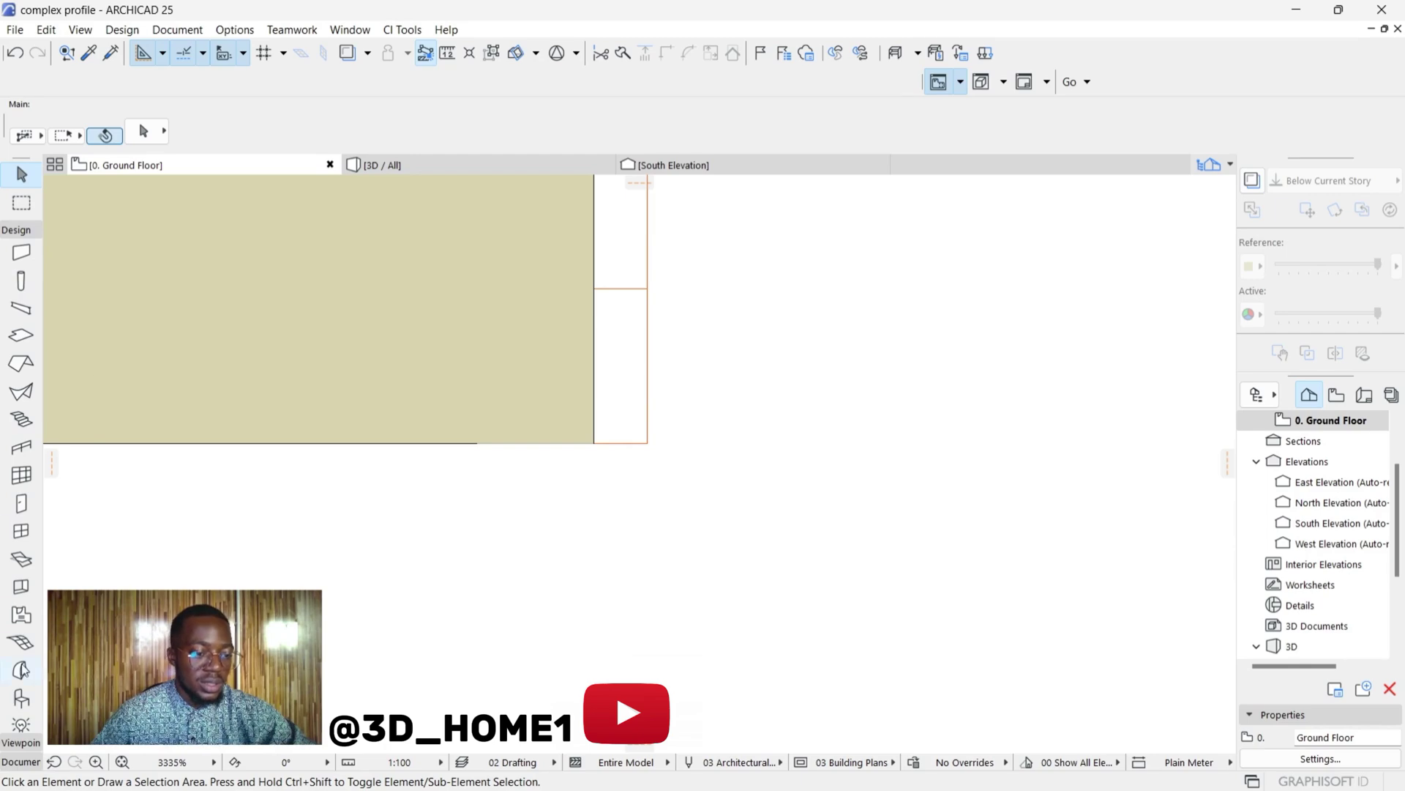
left_click(7, 756)
left_click(21, 545)
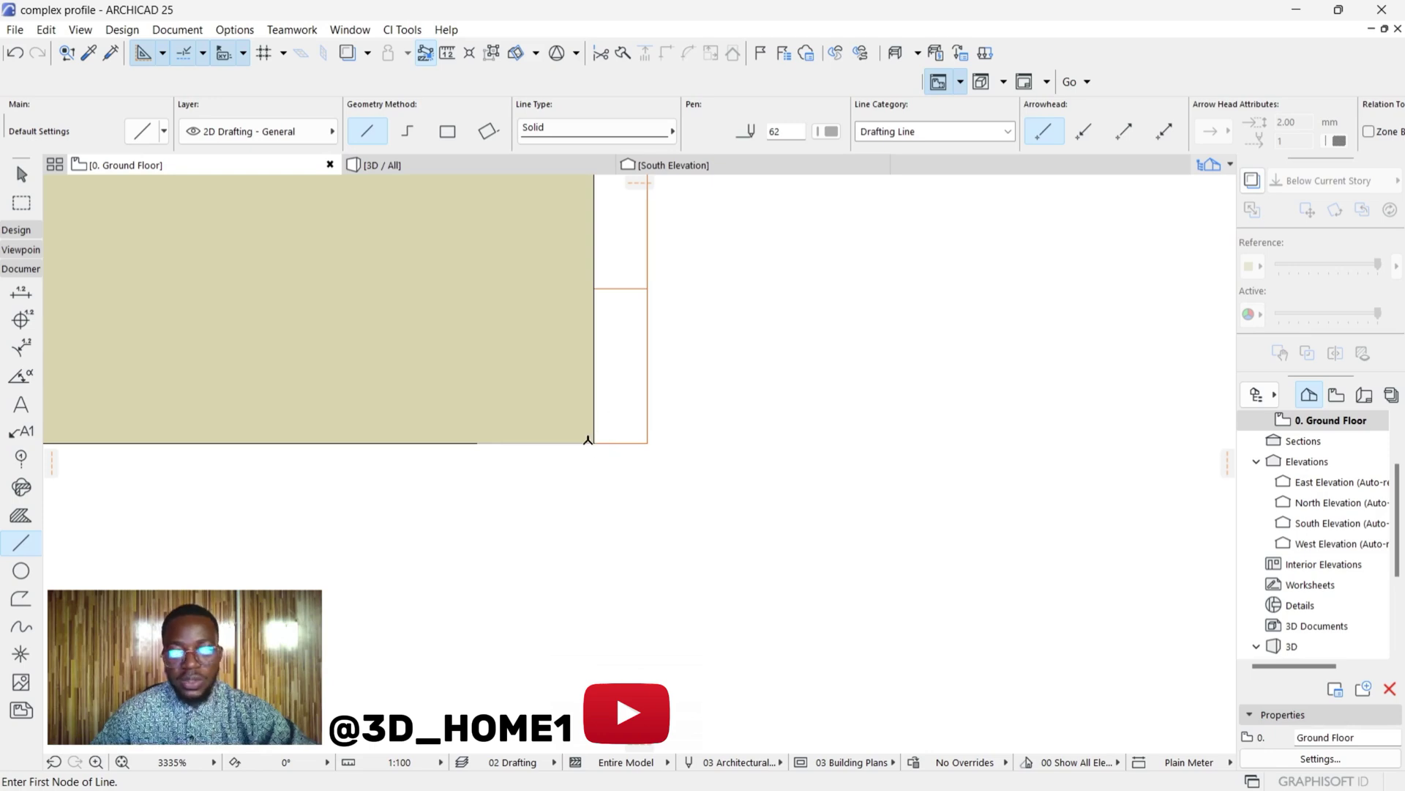
left_click(593, 443)
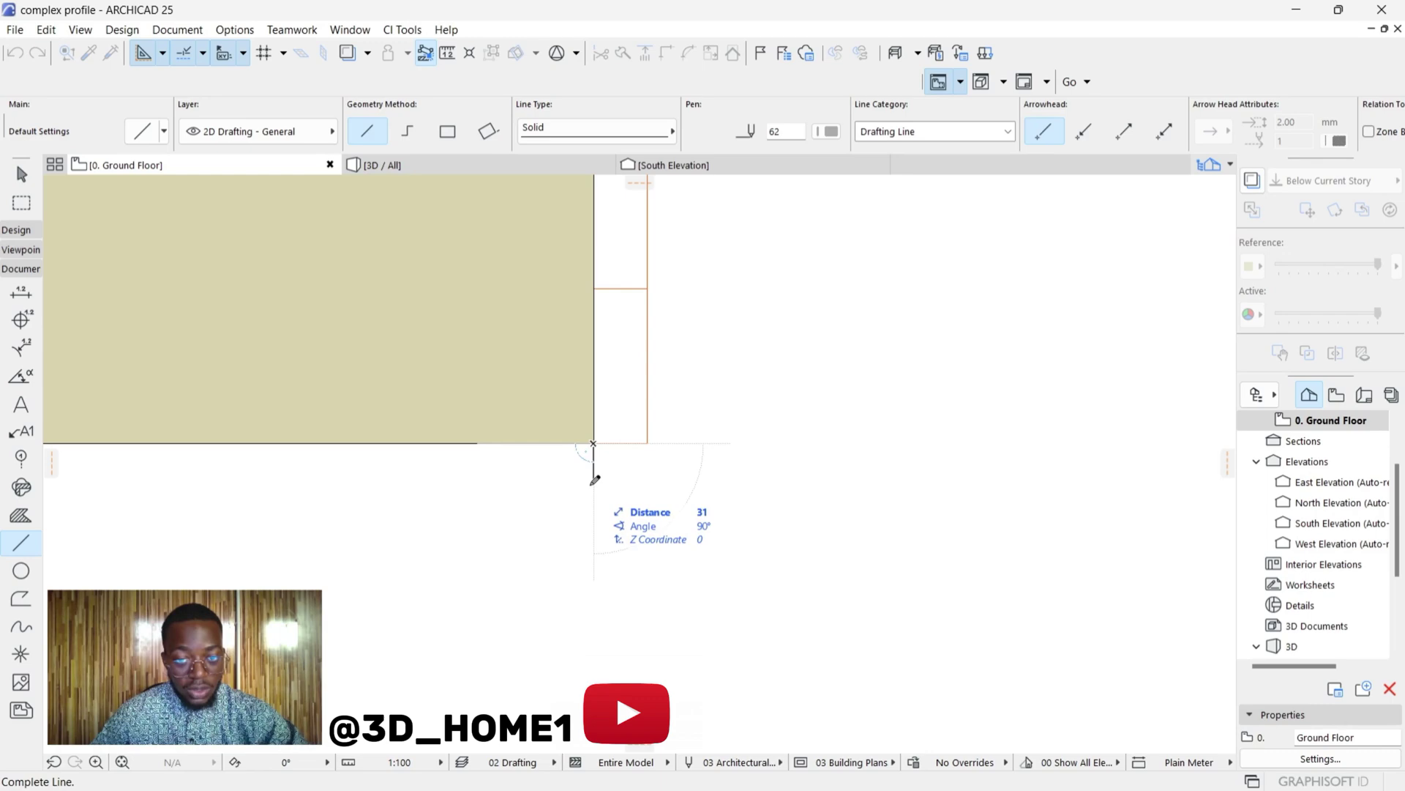
left_click(593, 483)
left_click(594, 483)
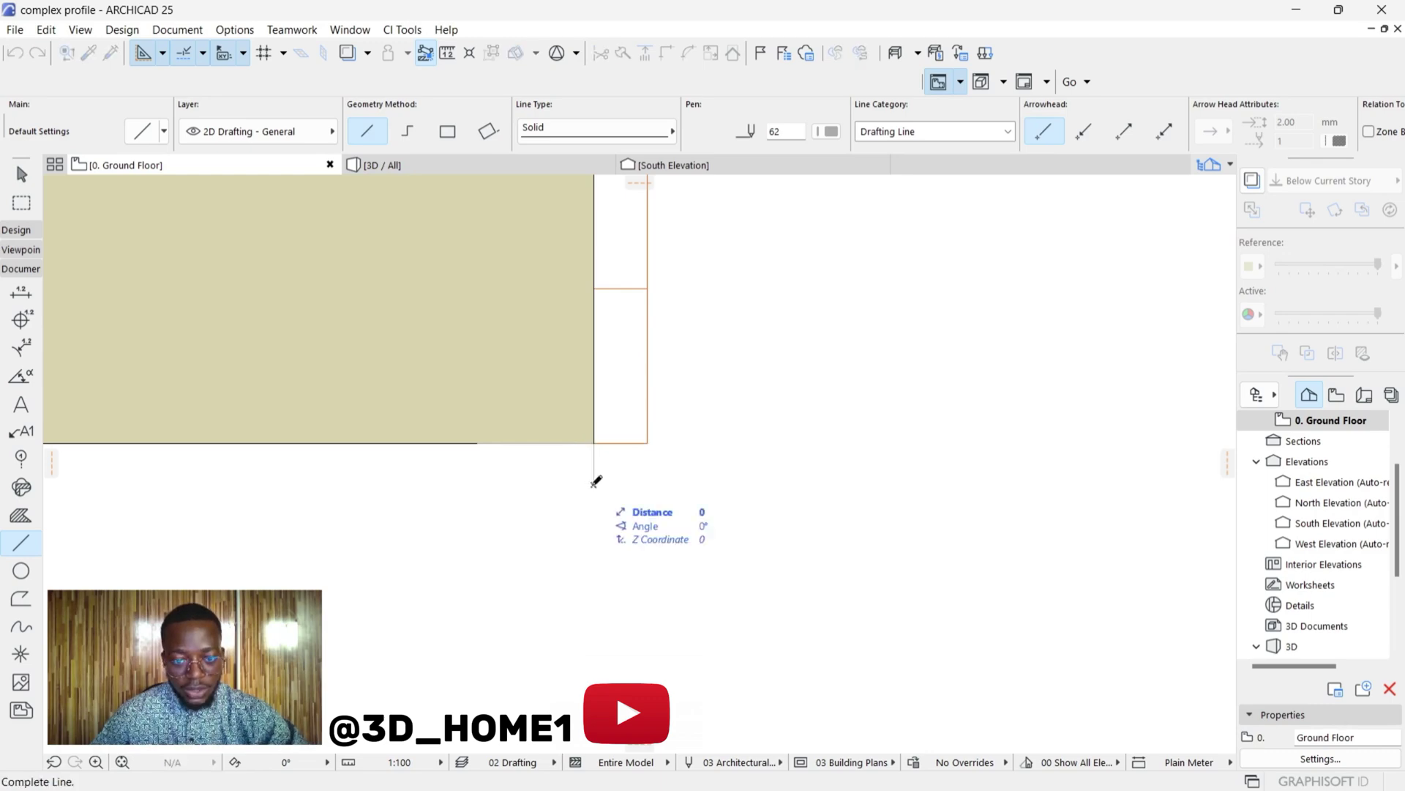
left_click(560, 483)
left_click(559, 484)
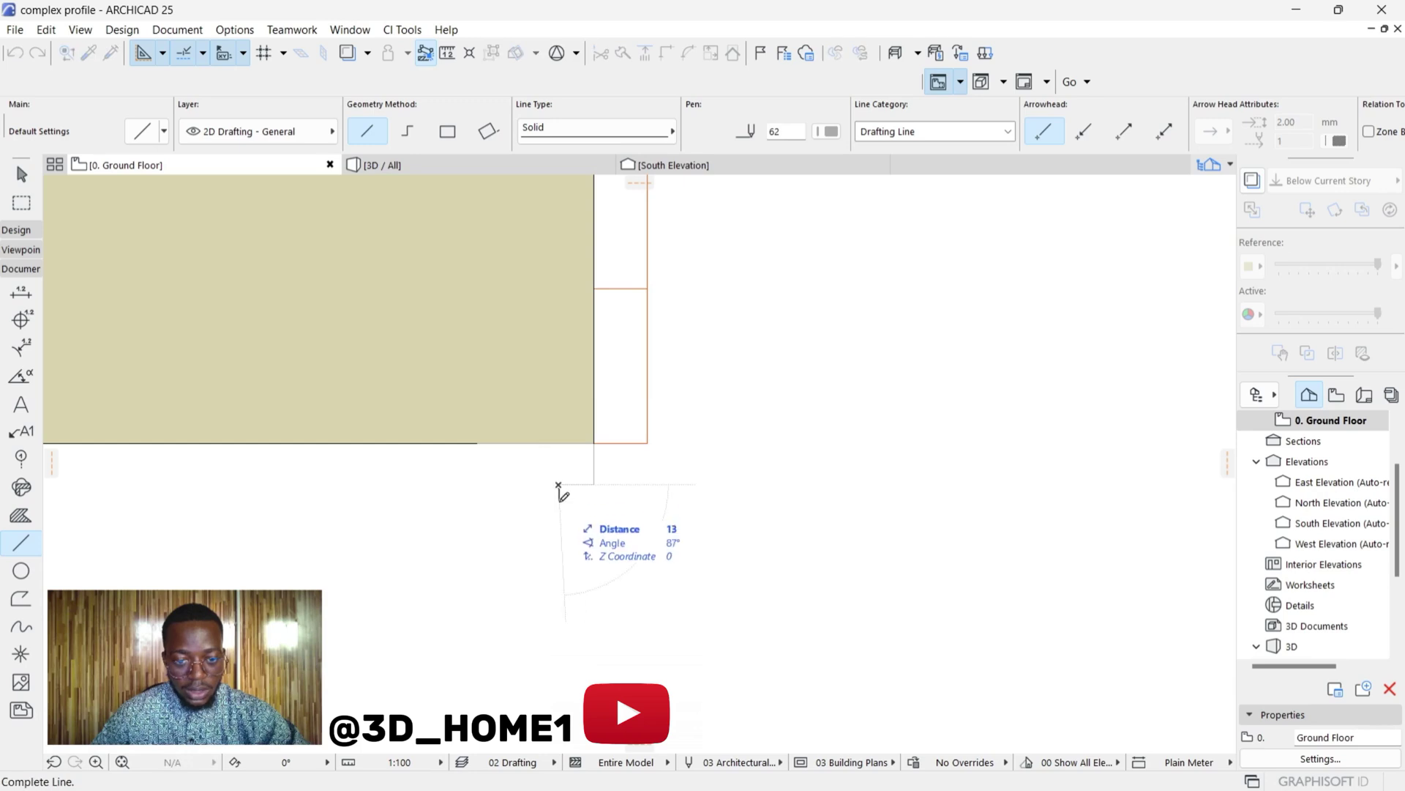
left_click(559, 509)
left_click(559, 509)
left_click(540, 510)
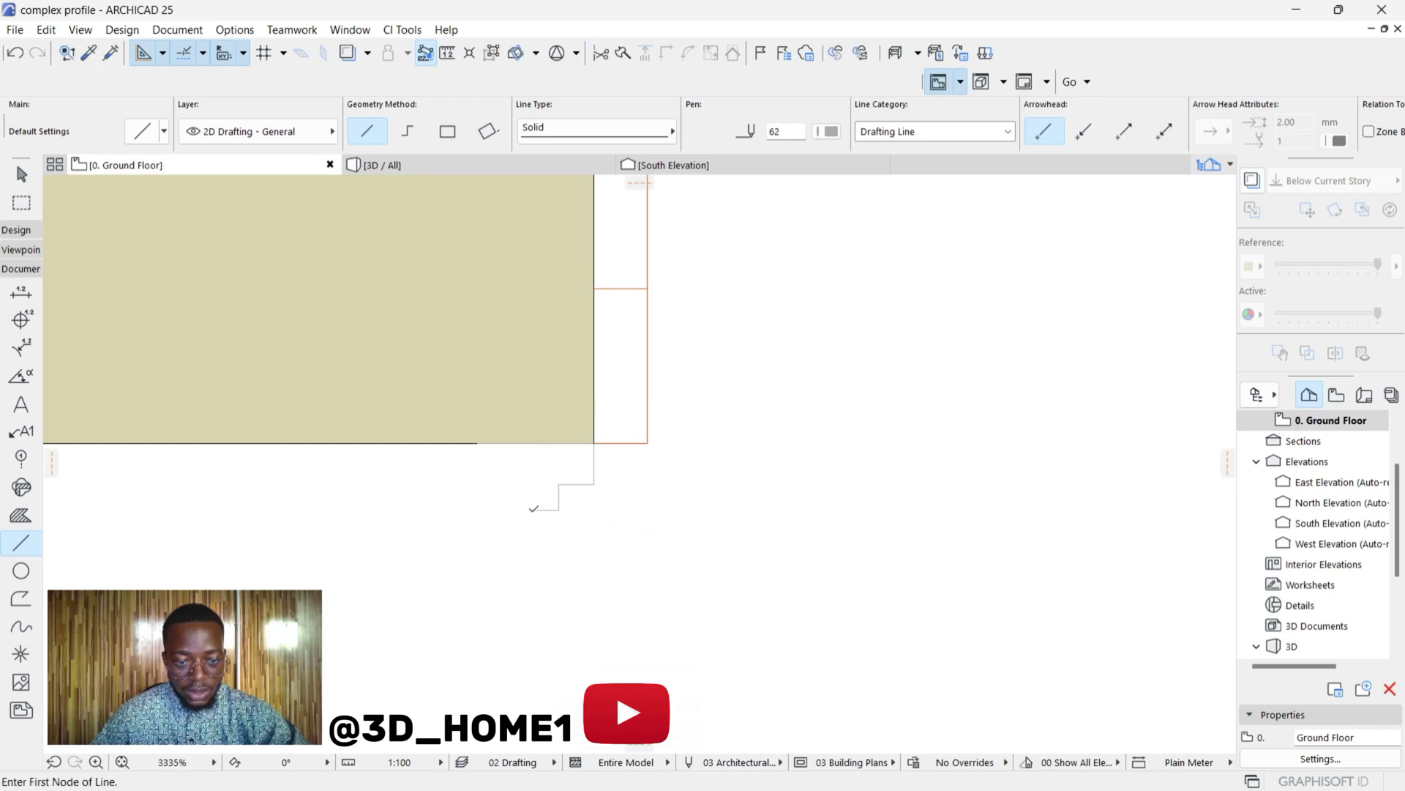
- Complete the profile outline with a third step, an outer edge, a side about 61 long back to the wall and a closing line to the corner
left_click(530, 510)
left_click(530, 524)
left_click(530, 524)
left_click(470, 524)
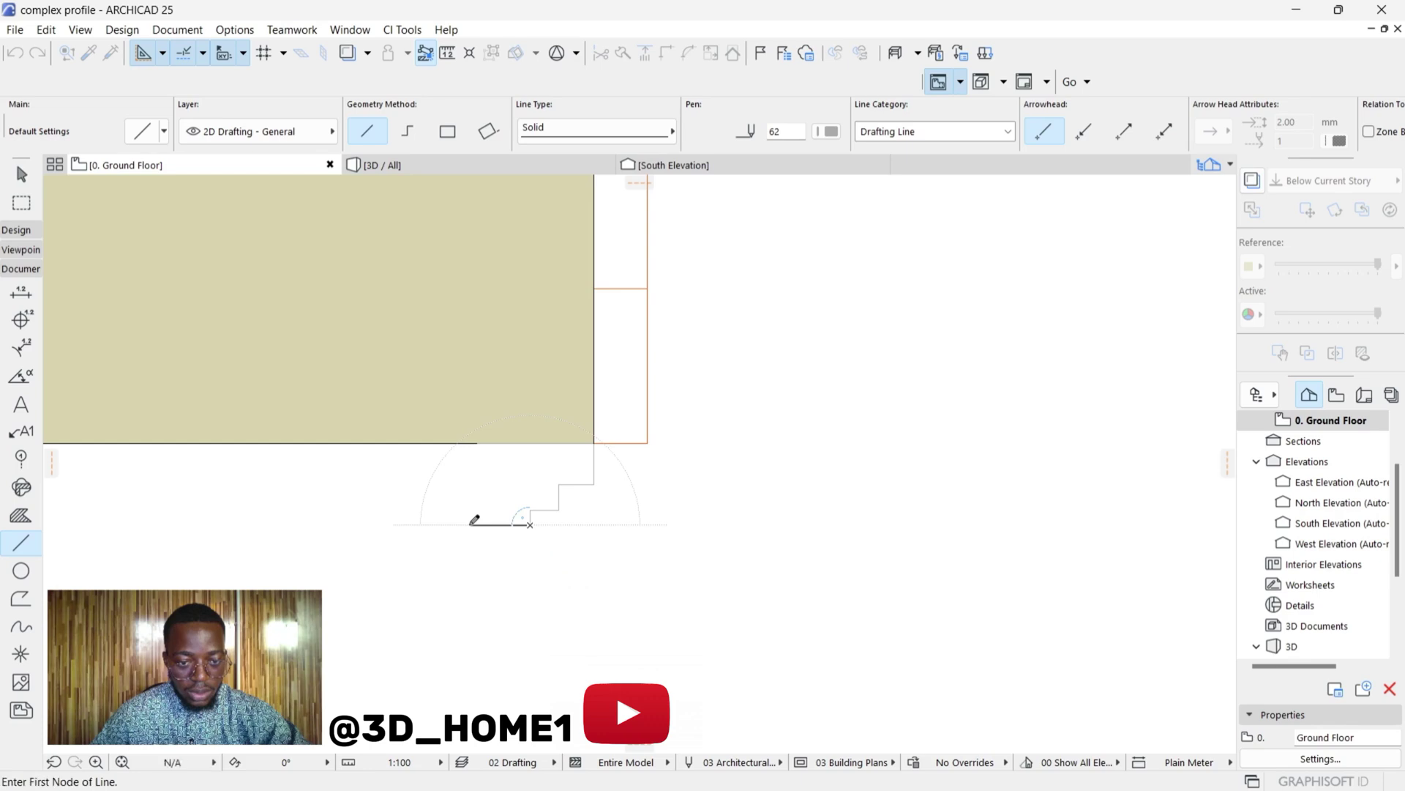
left_click(470, 524)
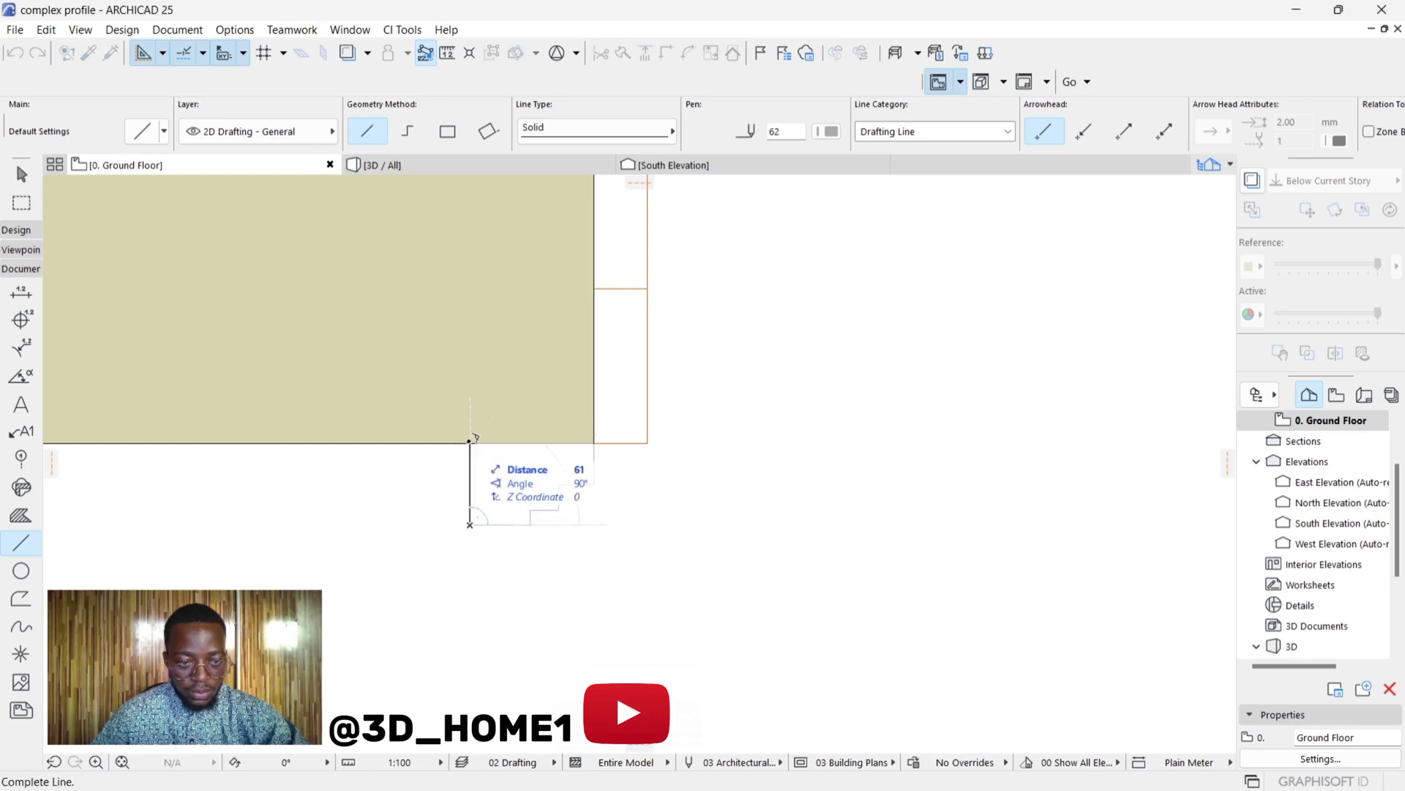
left_click(470, 442)
left_click(470, 443)
left_click(593, 443)
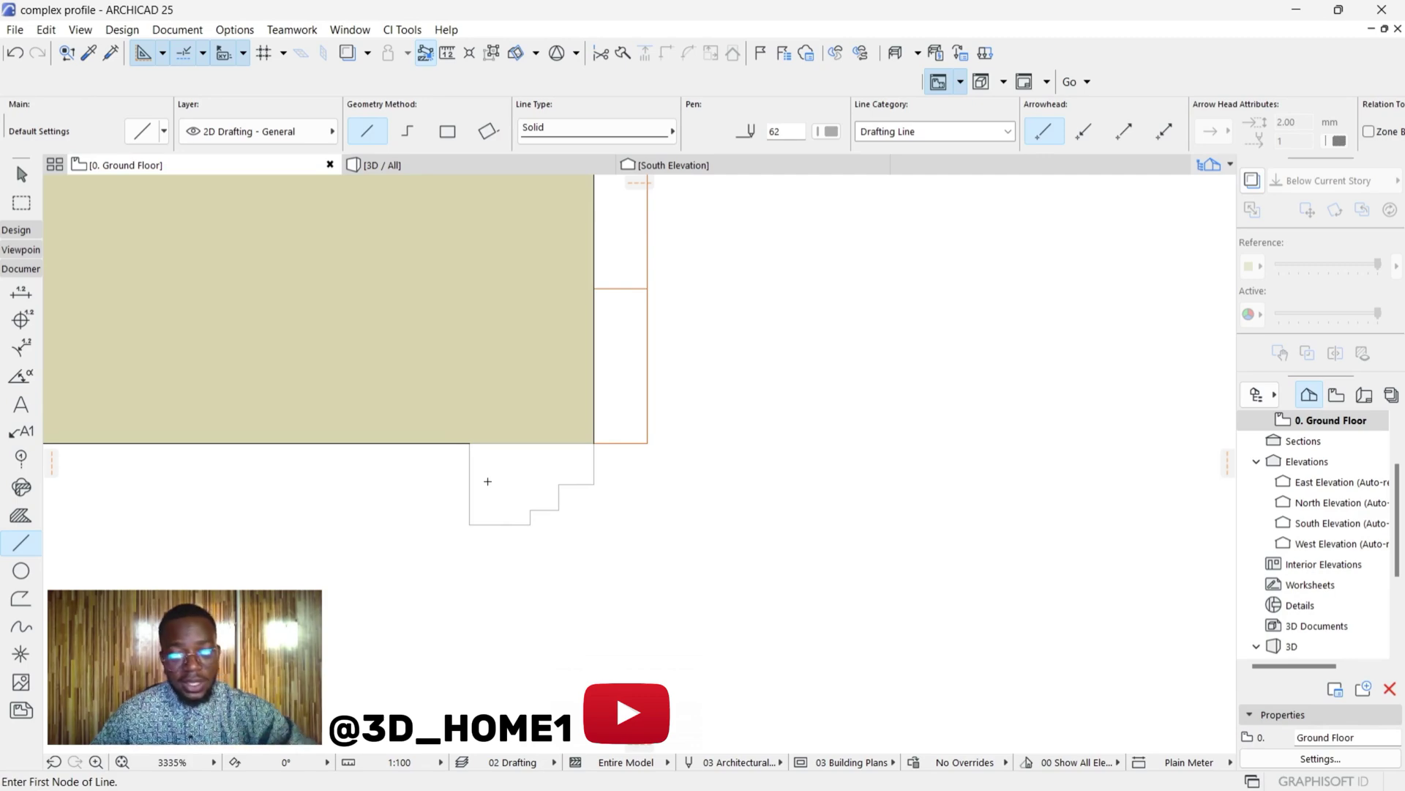
- Create a Morph from the closed stepped outline using the Magic Wand
left_click(16, 229)
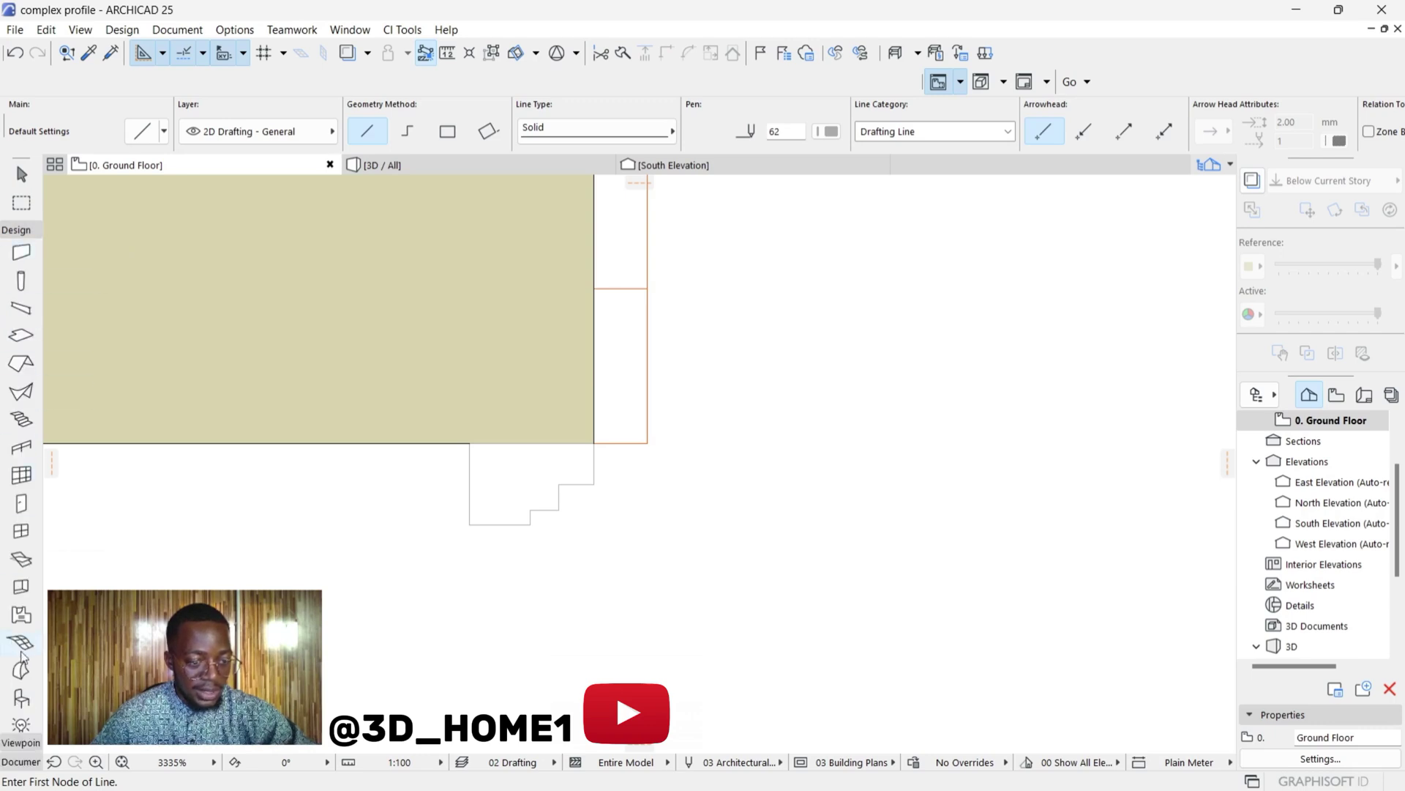
left_click(21, 670)
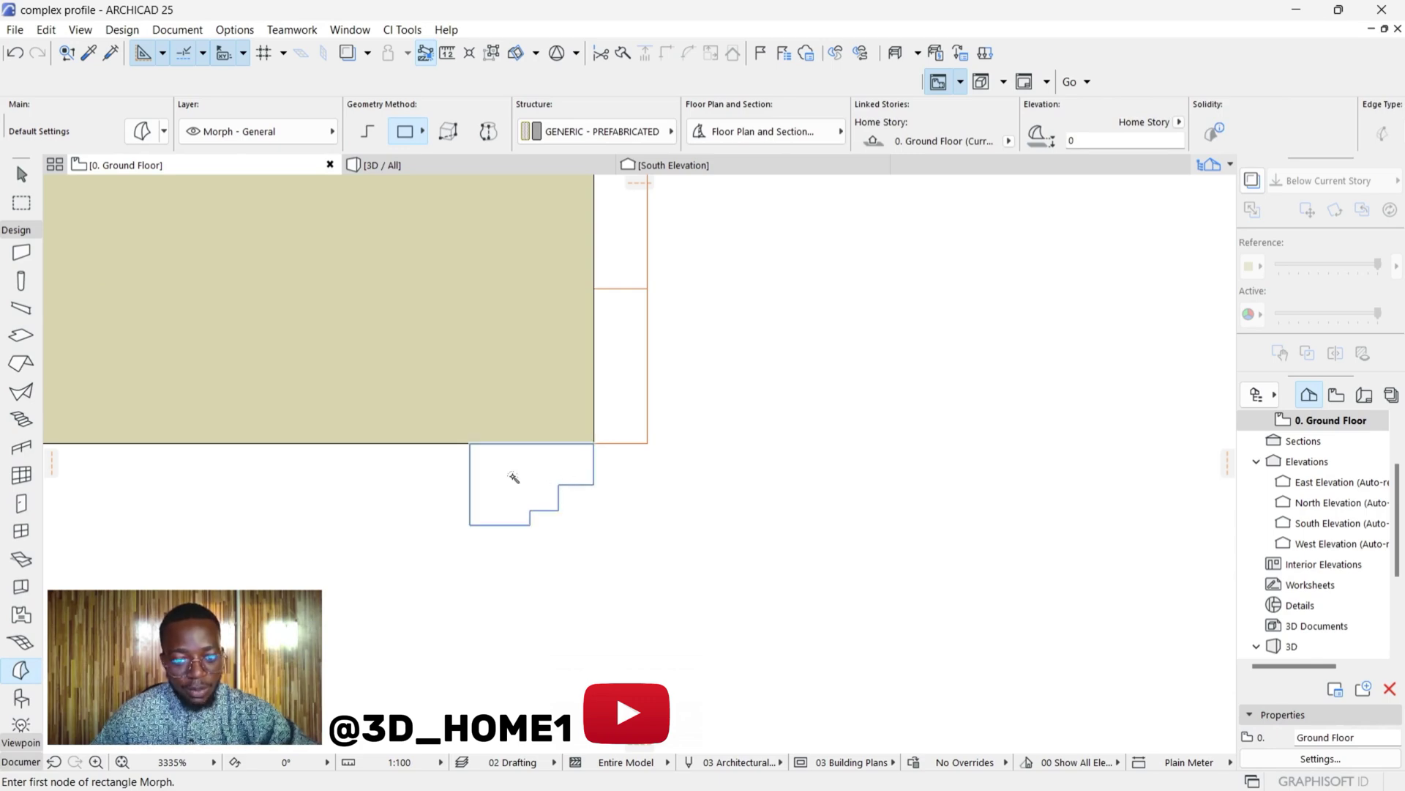
left_click(516, 484)
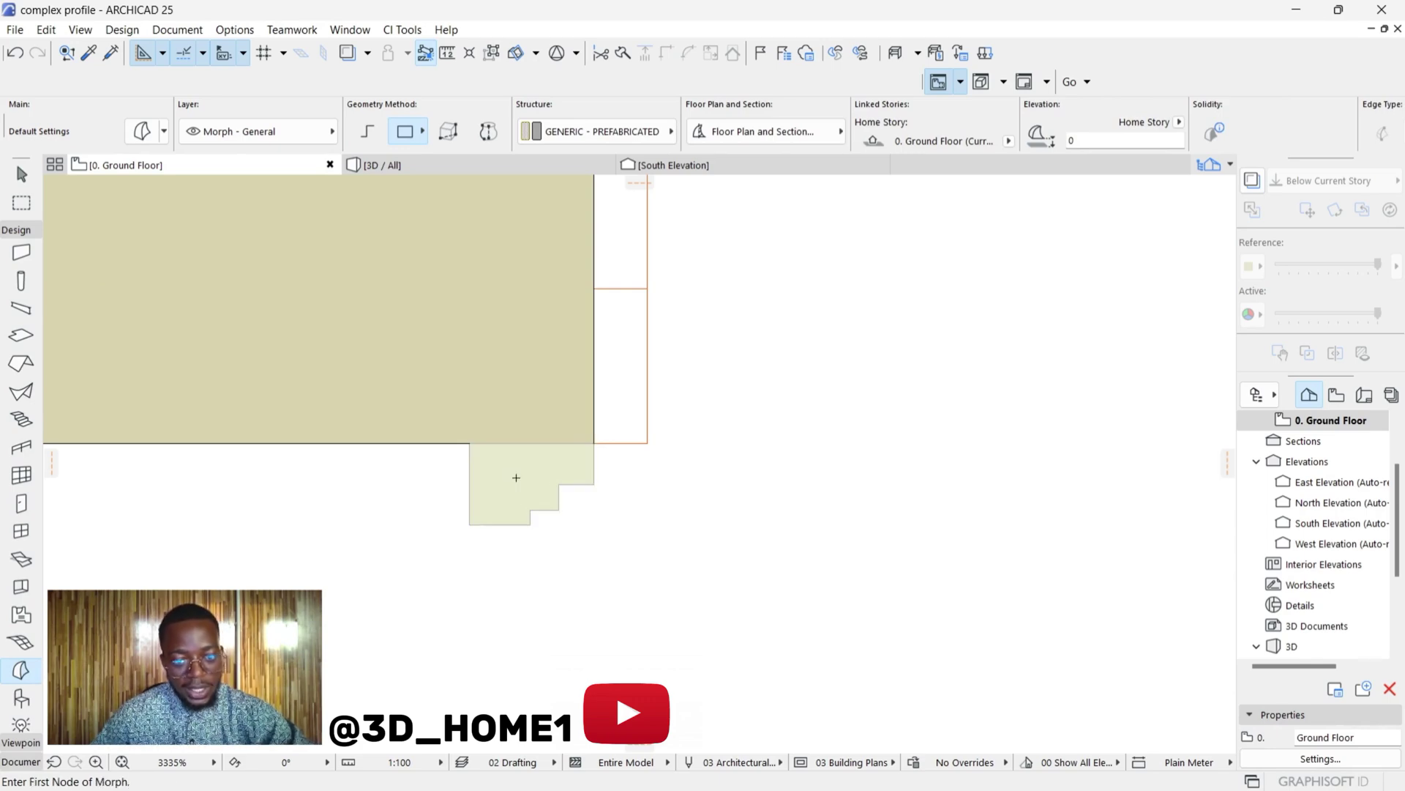
key("Escape")
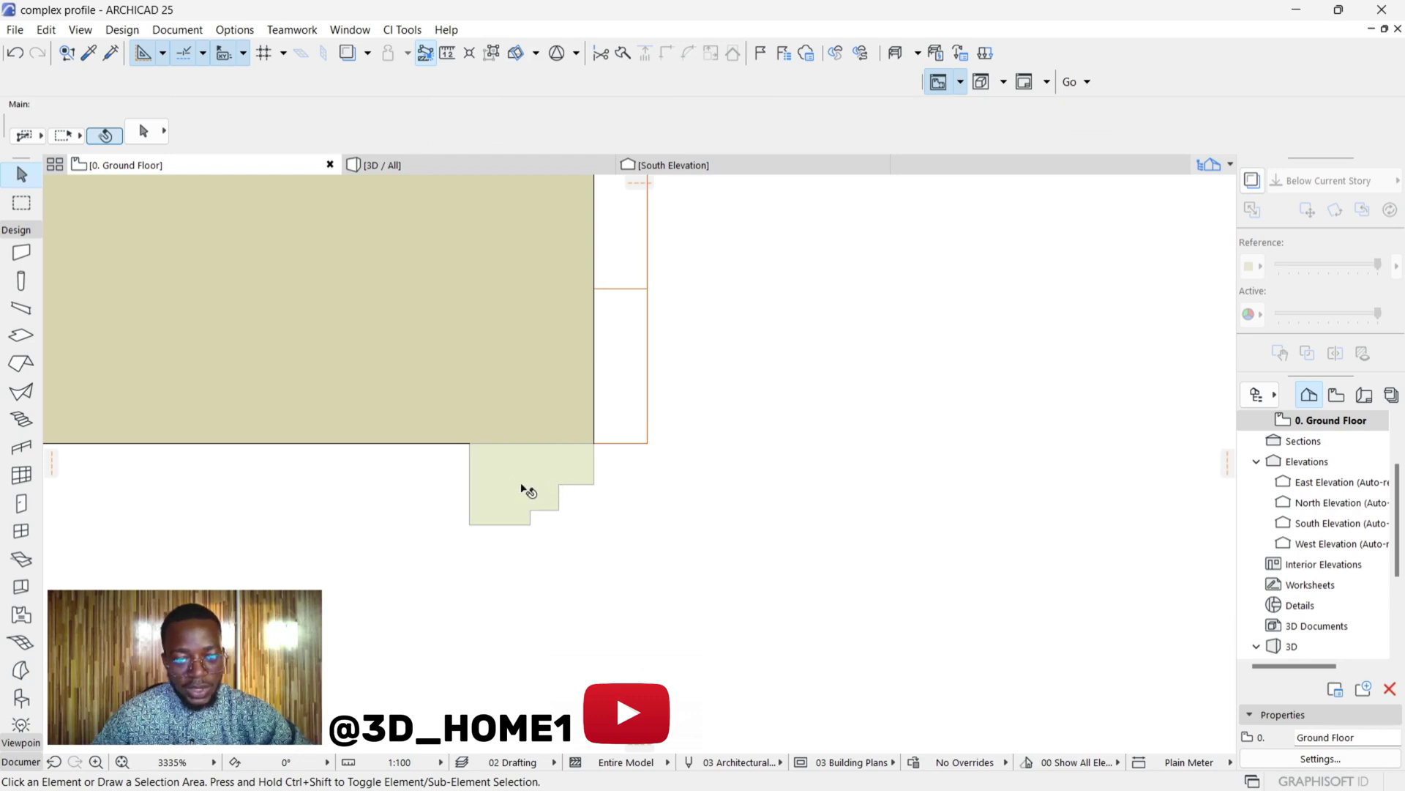
- Set the profile morph's override surface to Paint - Glossy White
left_click(522, 489)
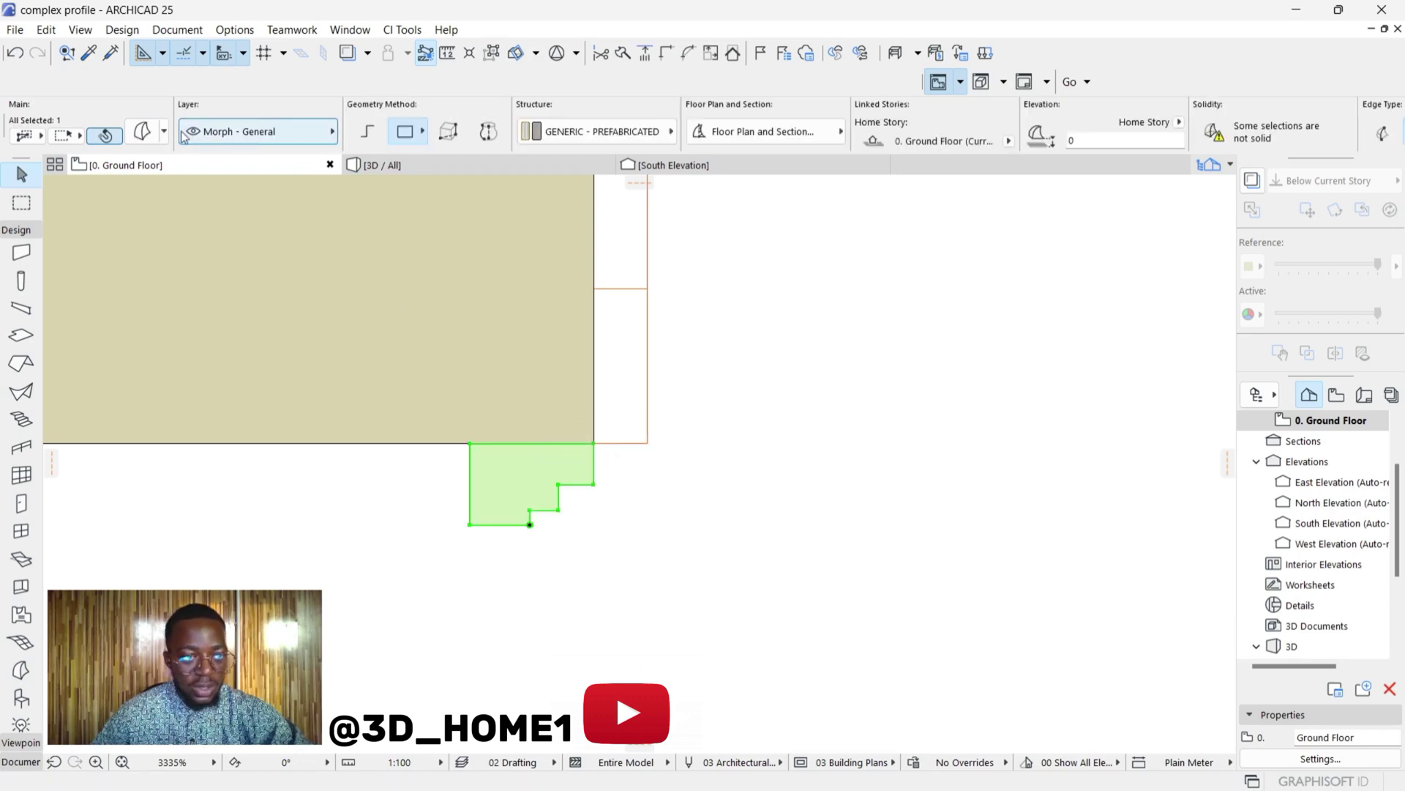
key("ctrl+t")
left_click(517, 495)
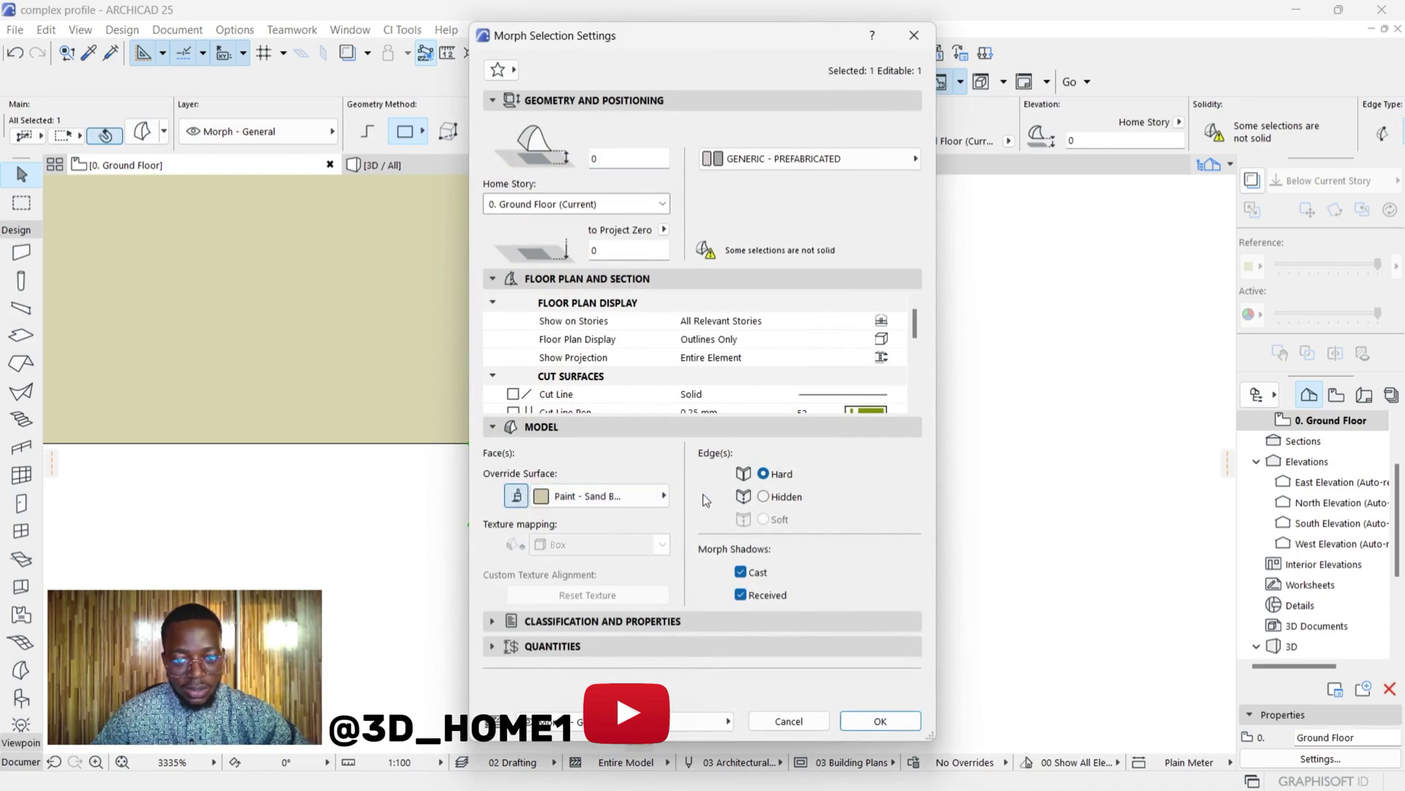
left_click(586, 497)
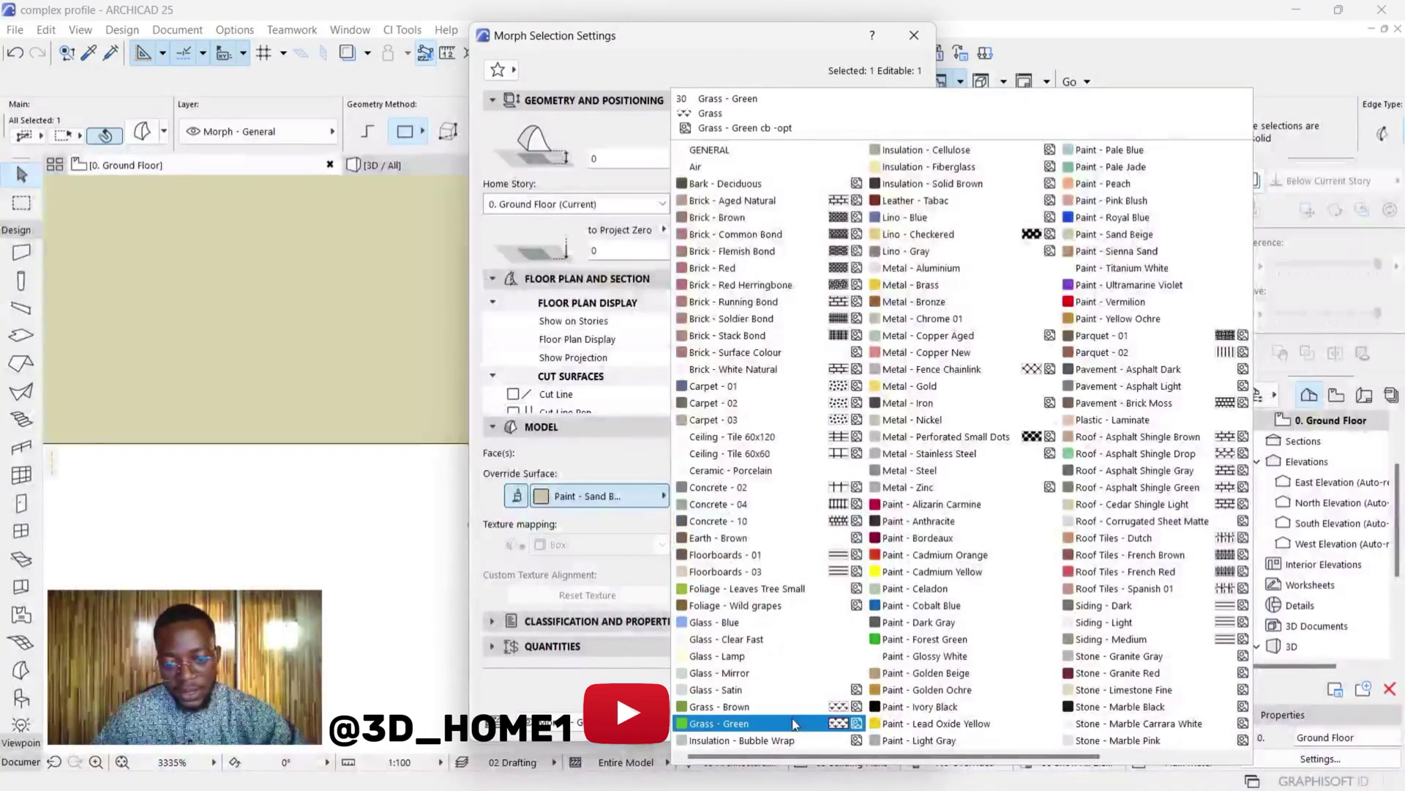
left_click(895, 657)
left_click(880, 721)
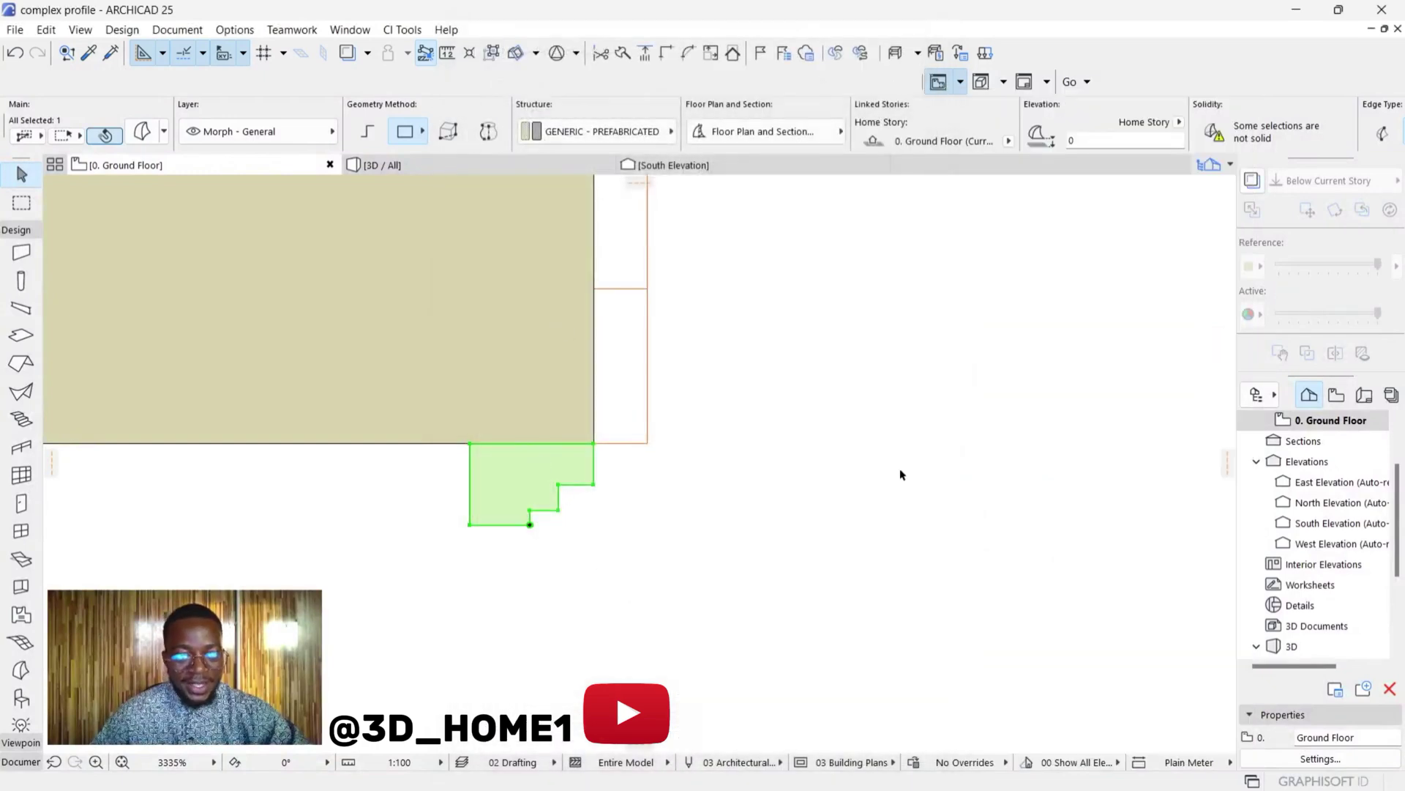
- Examine the flat profile morph at the foot of the single door's frame in the 3D view
left_click(377, 166)
scroll(495, 402, "down", 3)
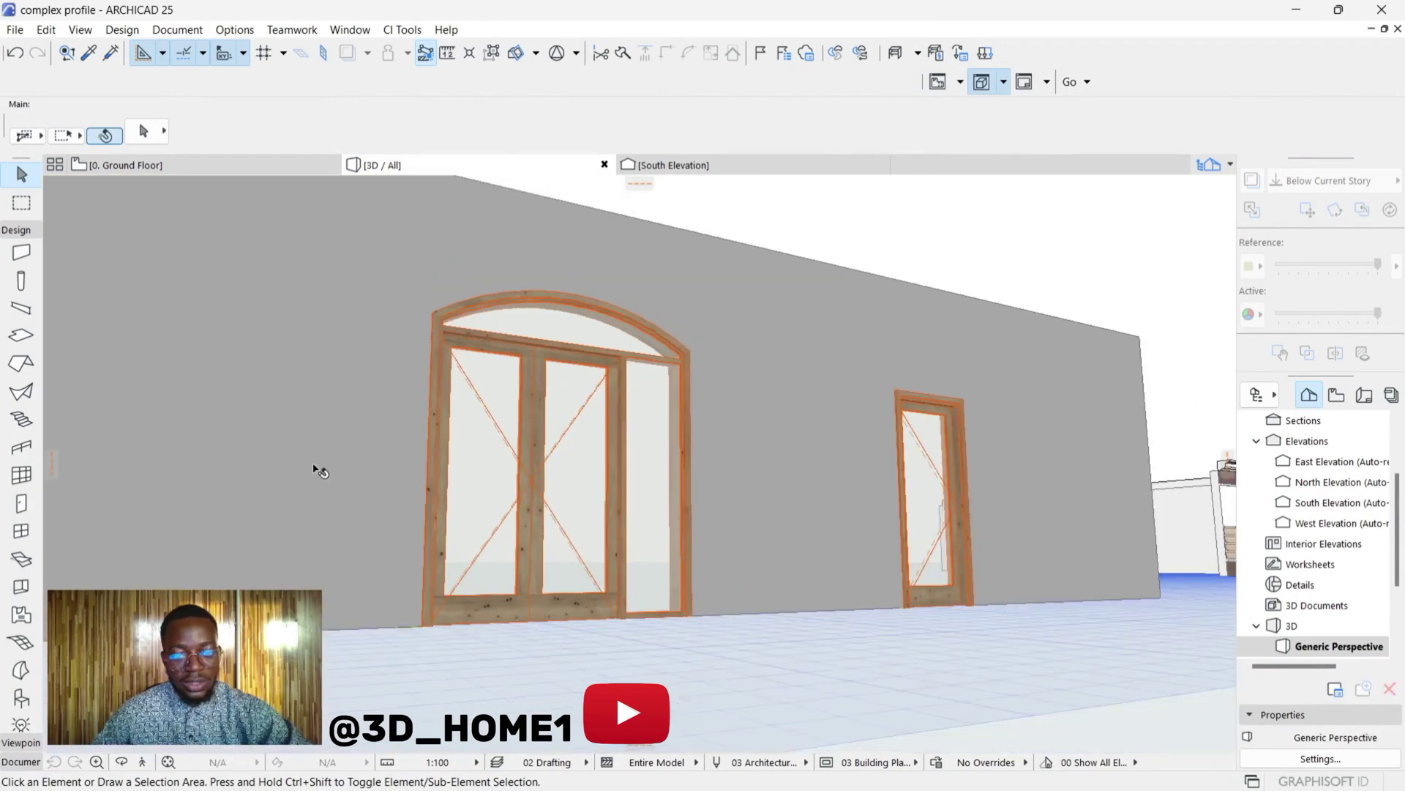
scroll(989, 556, "up", 2)
middle_click_drag(988, 581, 991, 578, "shift")
left_click_drag(992, 578, 816, 613)
scroll(811, 607, "up", 5)
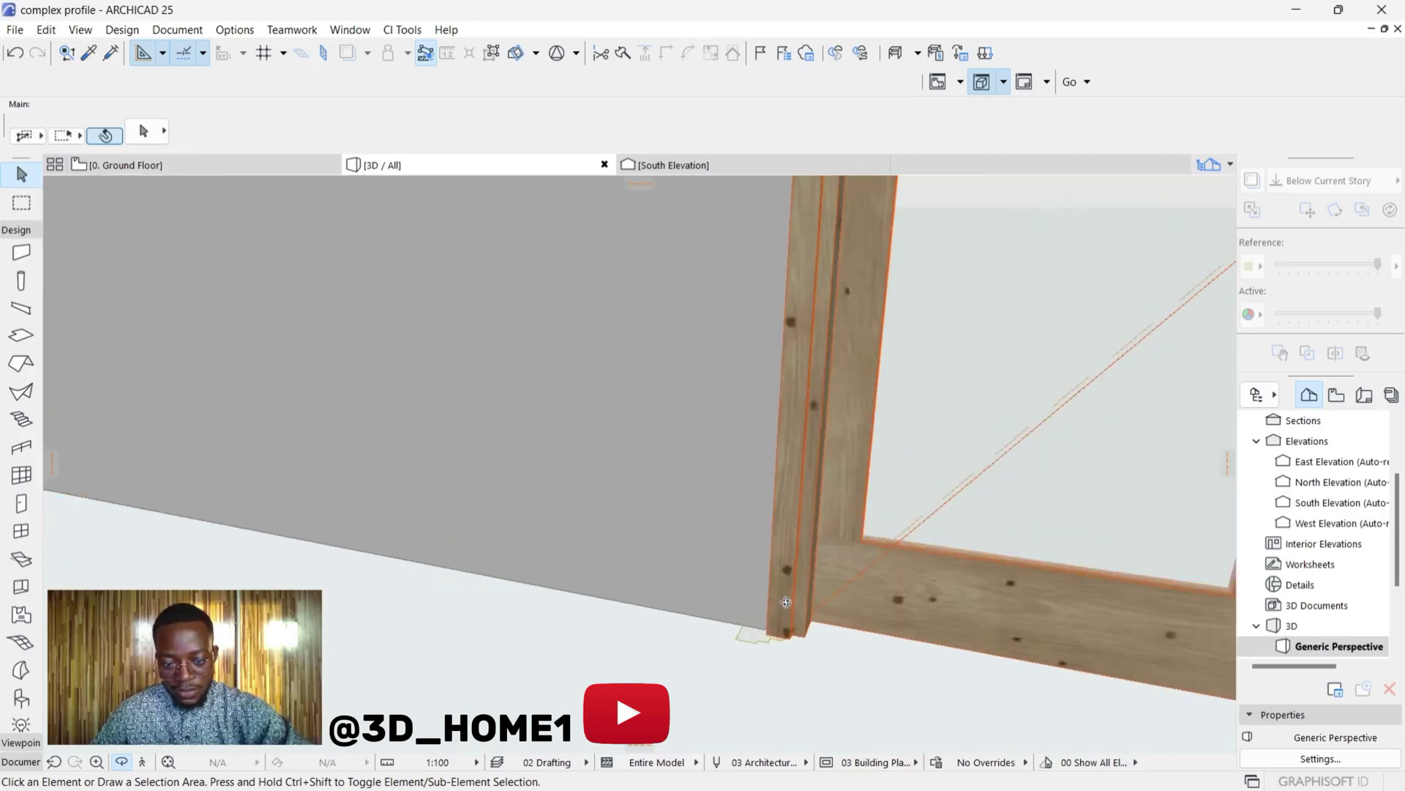
left_click_drag(775, 684, 844, 619)
scroll(800, 427, "up", 3)
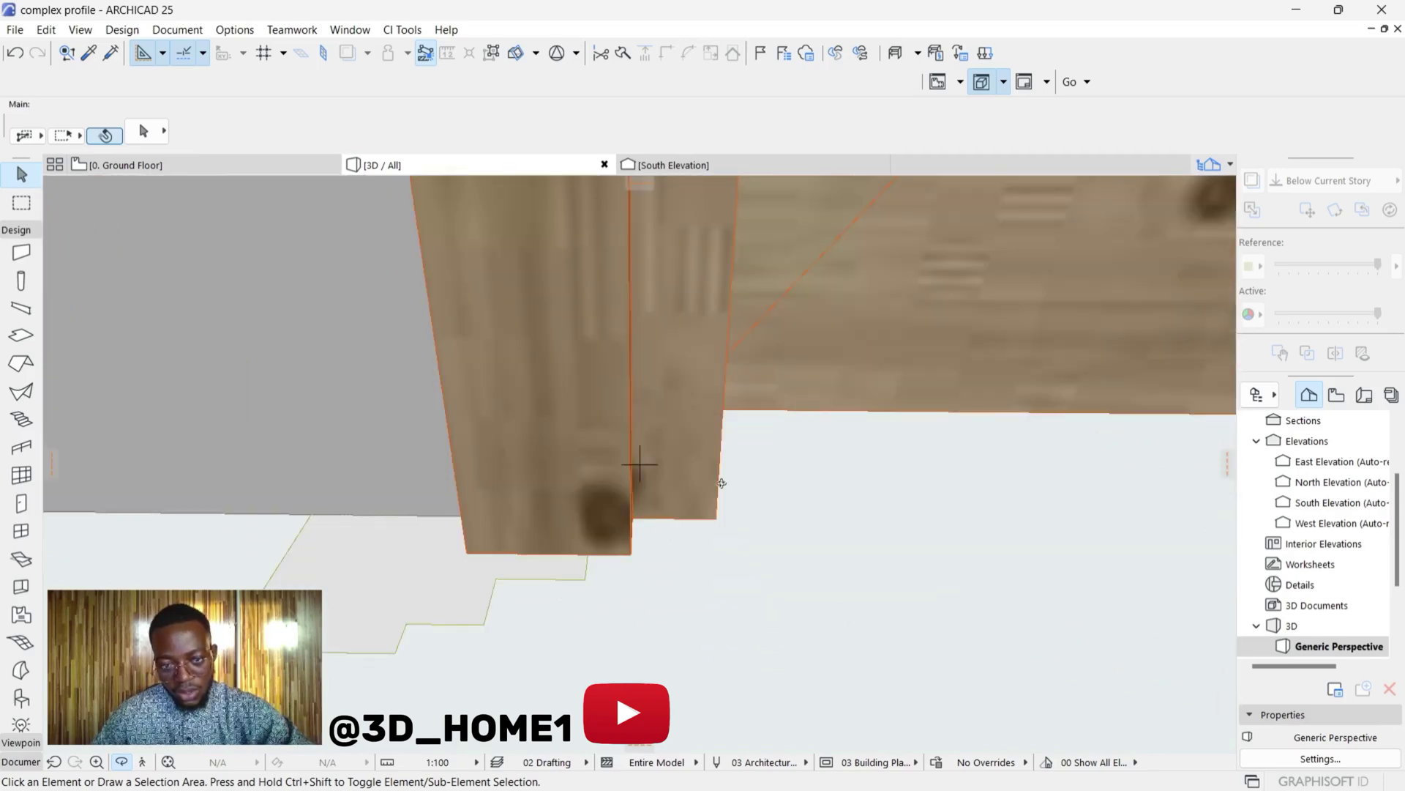
scroll(781, 485, "down", 5)
scroll(716, 487, "up", 1)
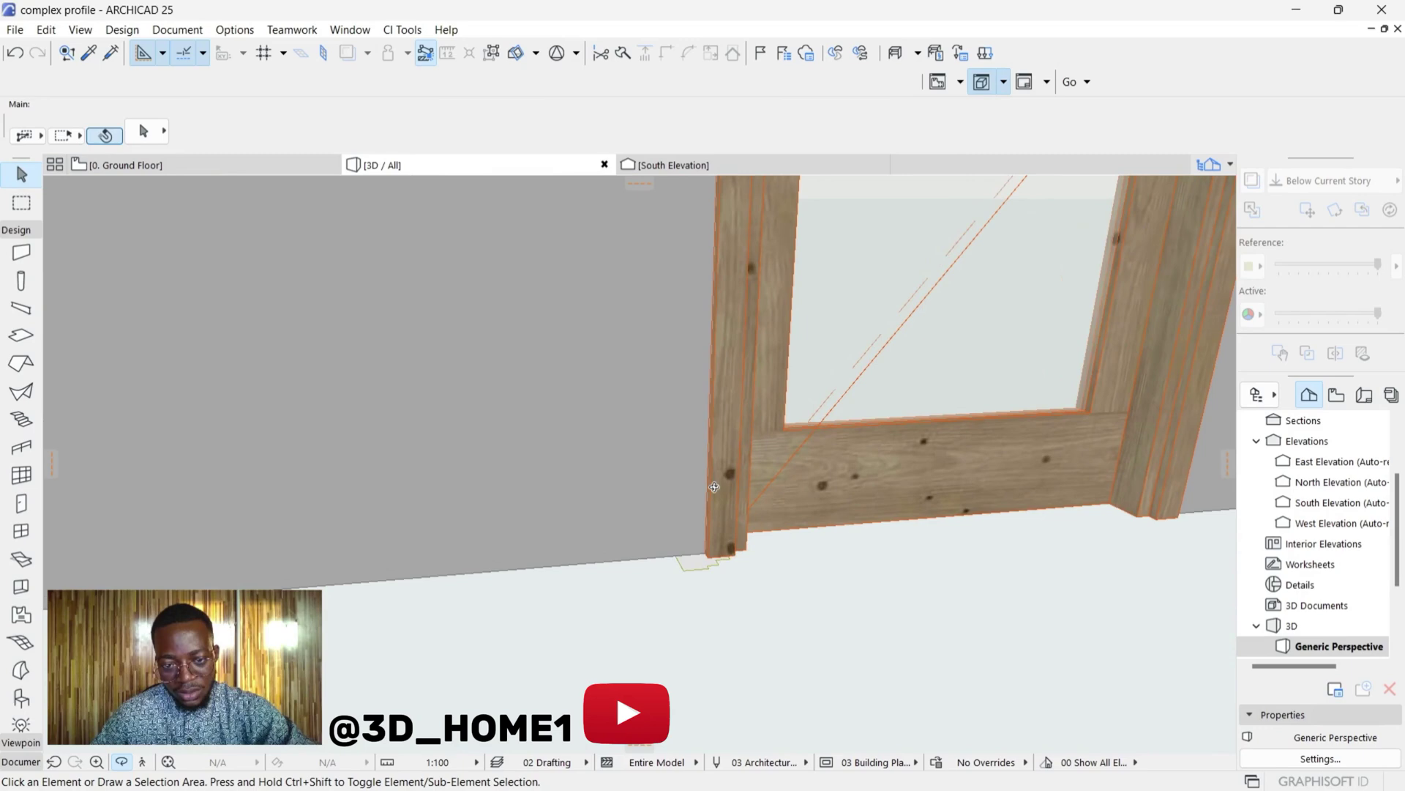
key("Escape")
scroll(723, 569, "up", 1)
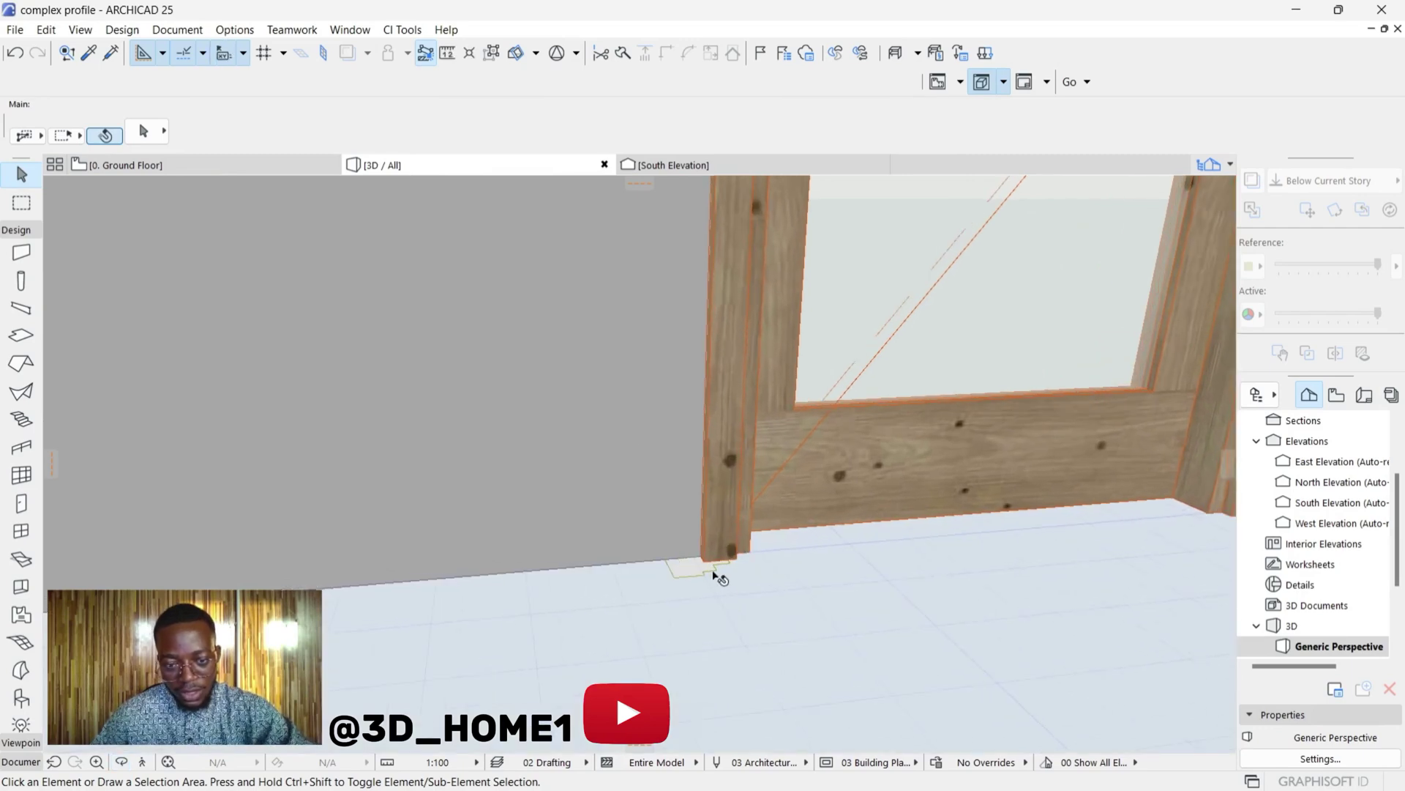
- Move the flat profile morph about 37 along the wall, away from the single door's opening
left_click(701, 575)
scroll(710, 569, "up", 3)
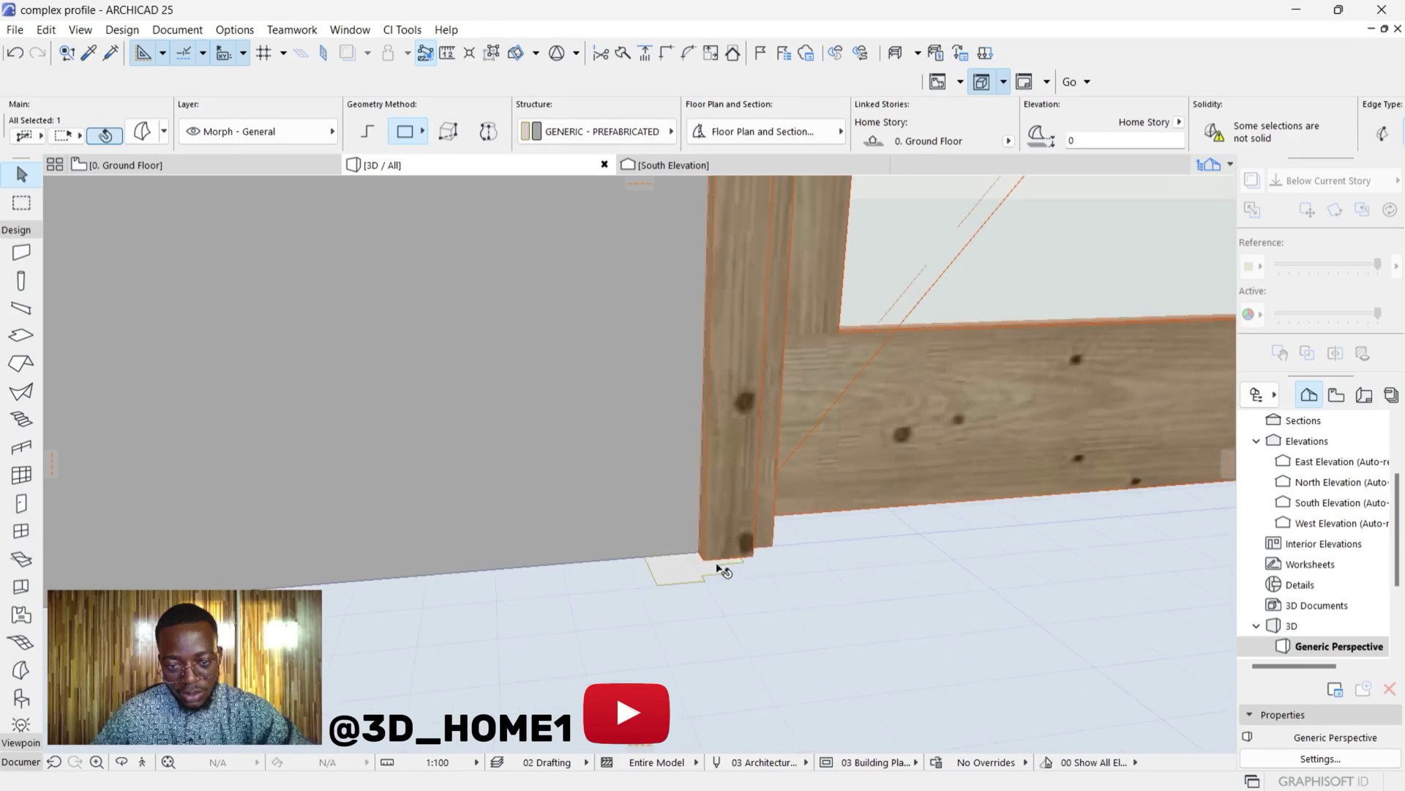
left_click(714, 574)
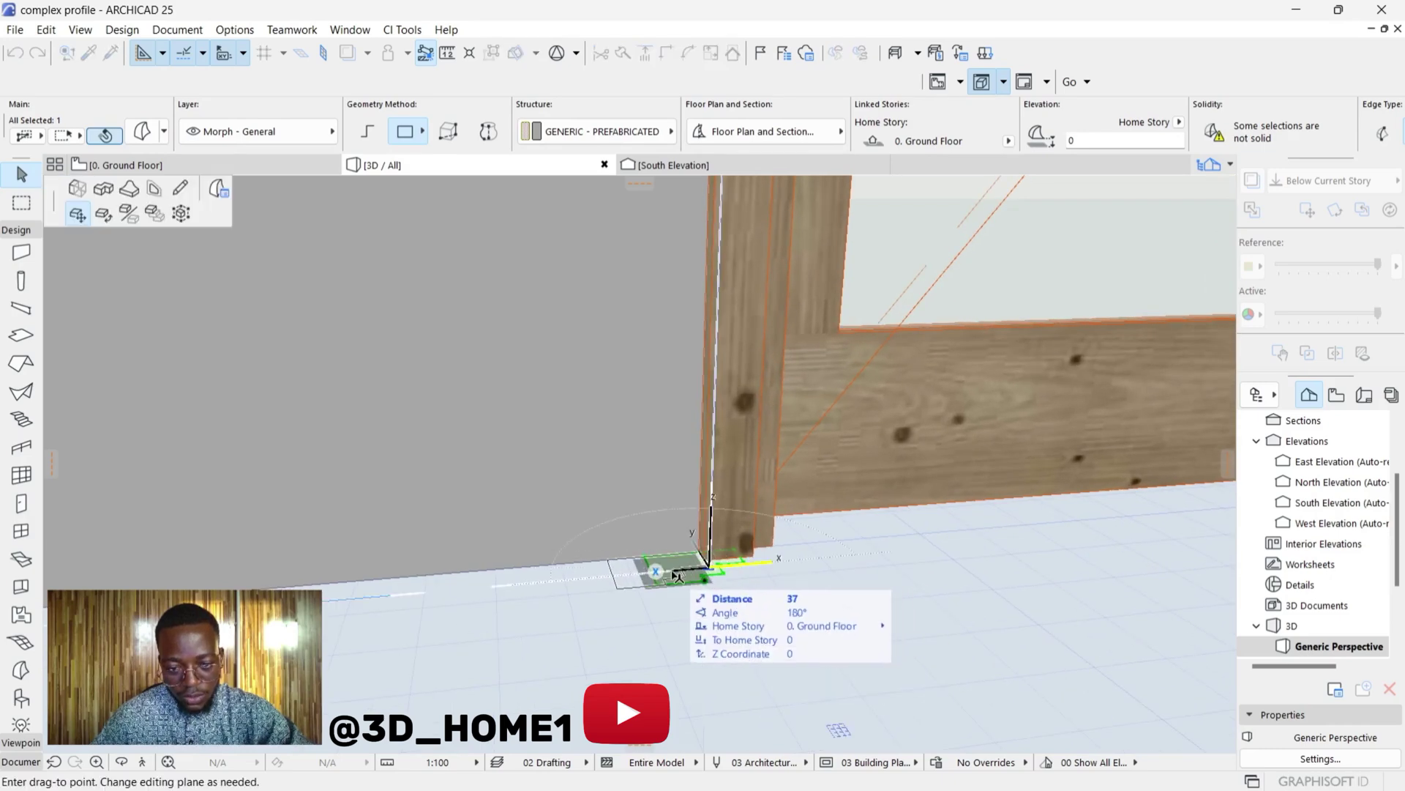
left_click(683, 572)
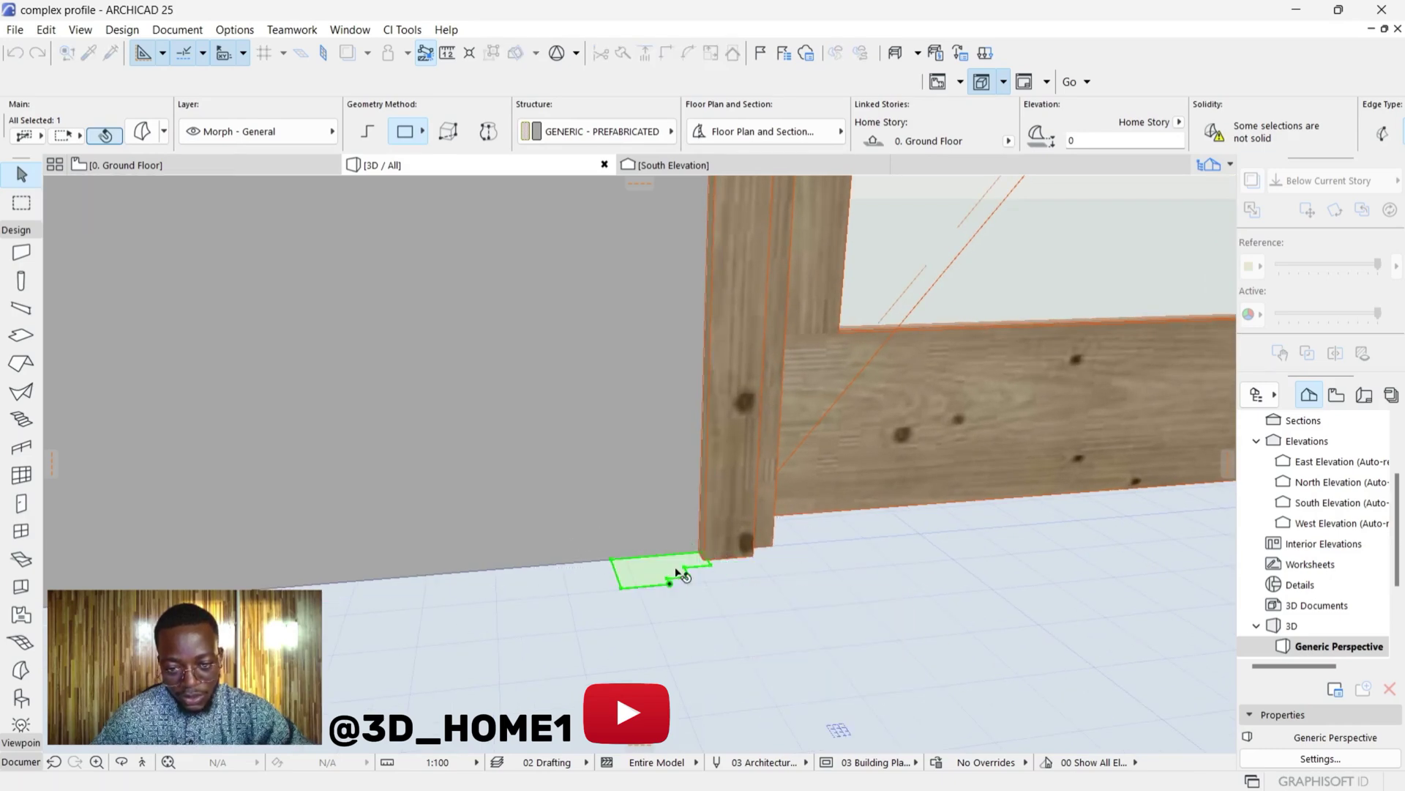
- Shift the profile morph about 4 further so its inner corner meets the outer corner of the single door's frame
scroll(679, 569, "up", 3)
left_click(682, 569)
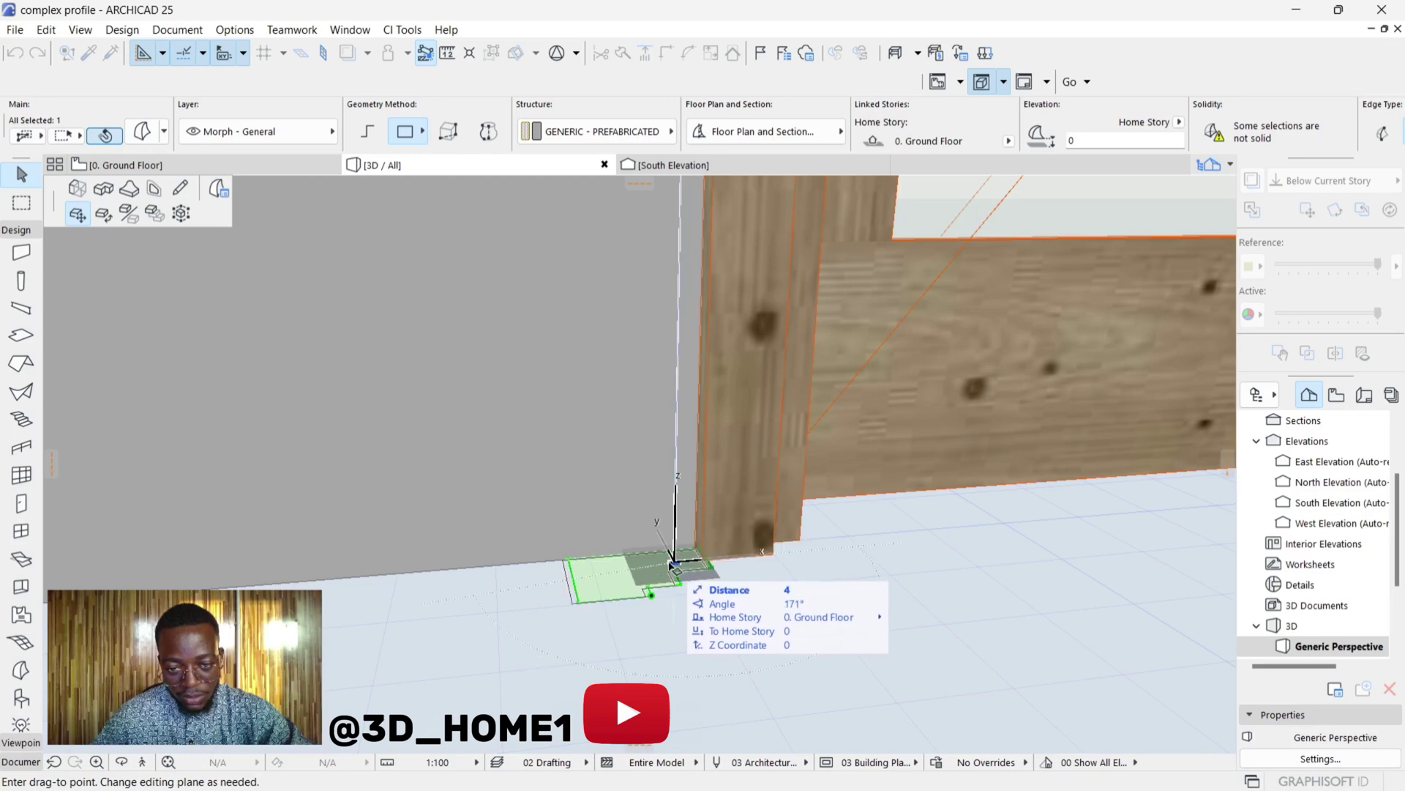
left_click(670, 565)
scroll(723, 556, "up", 1)
scroll(541, 609, "down", 4)
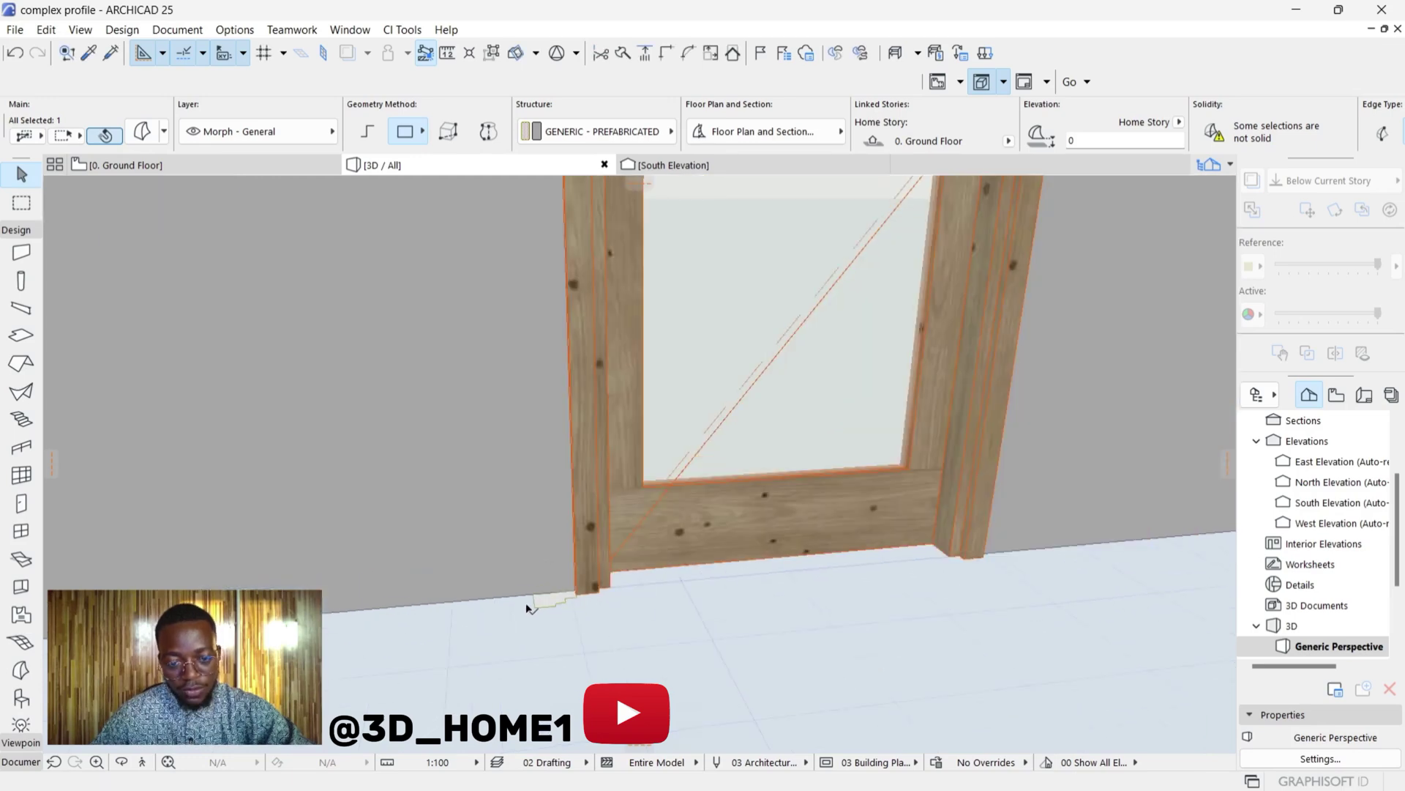
scroll(525, 604, "up", 3)
left_click(541, 626)
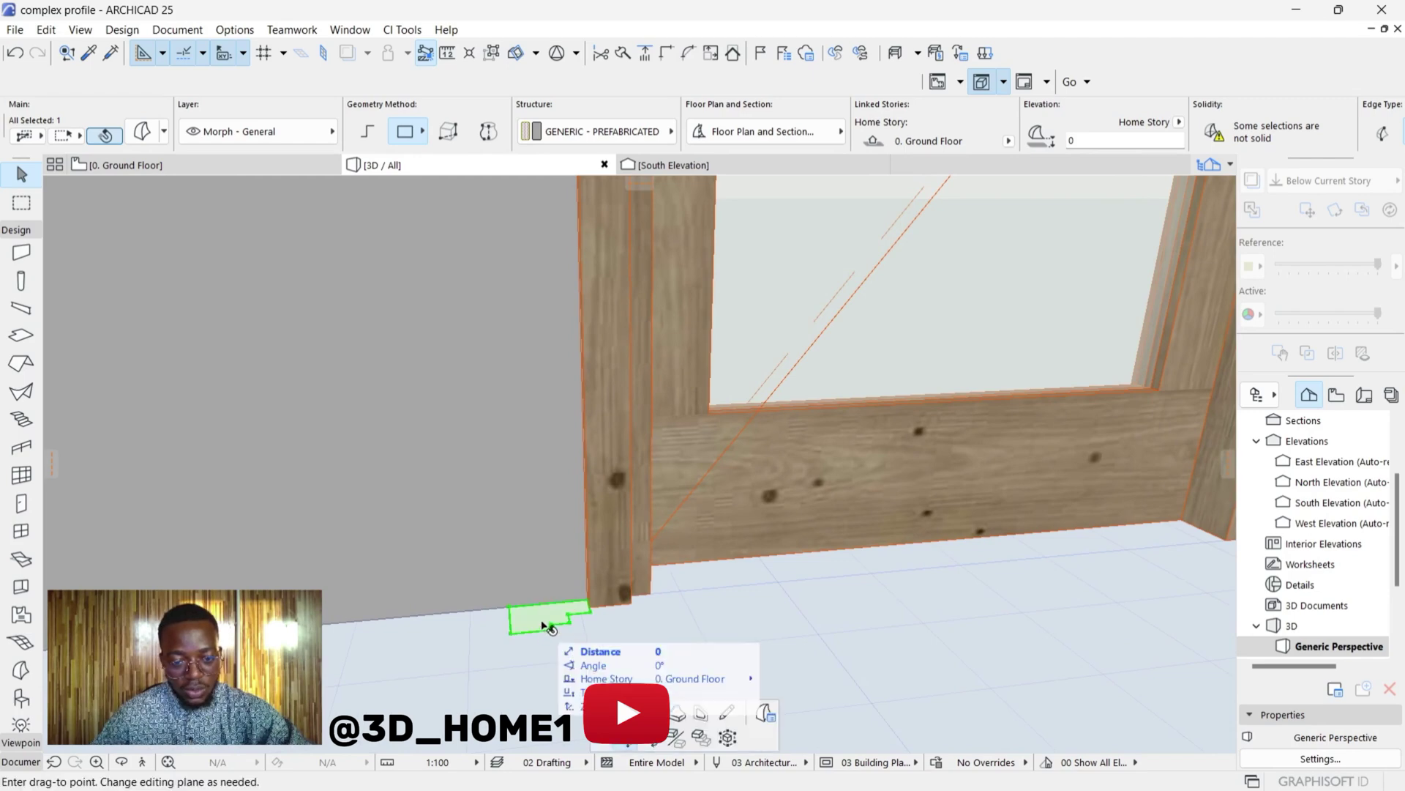
key("Escape")
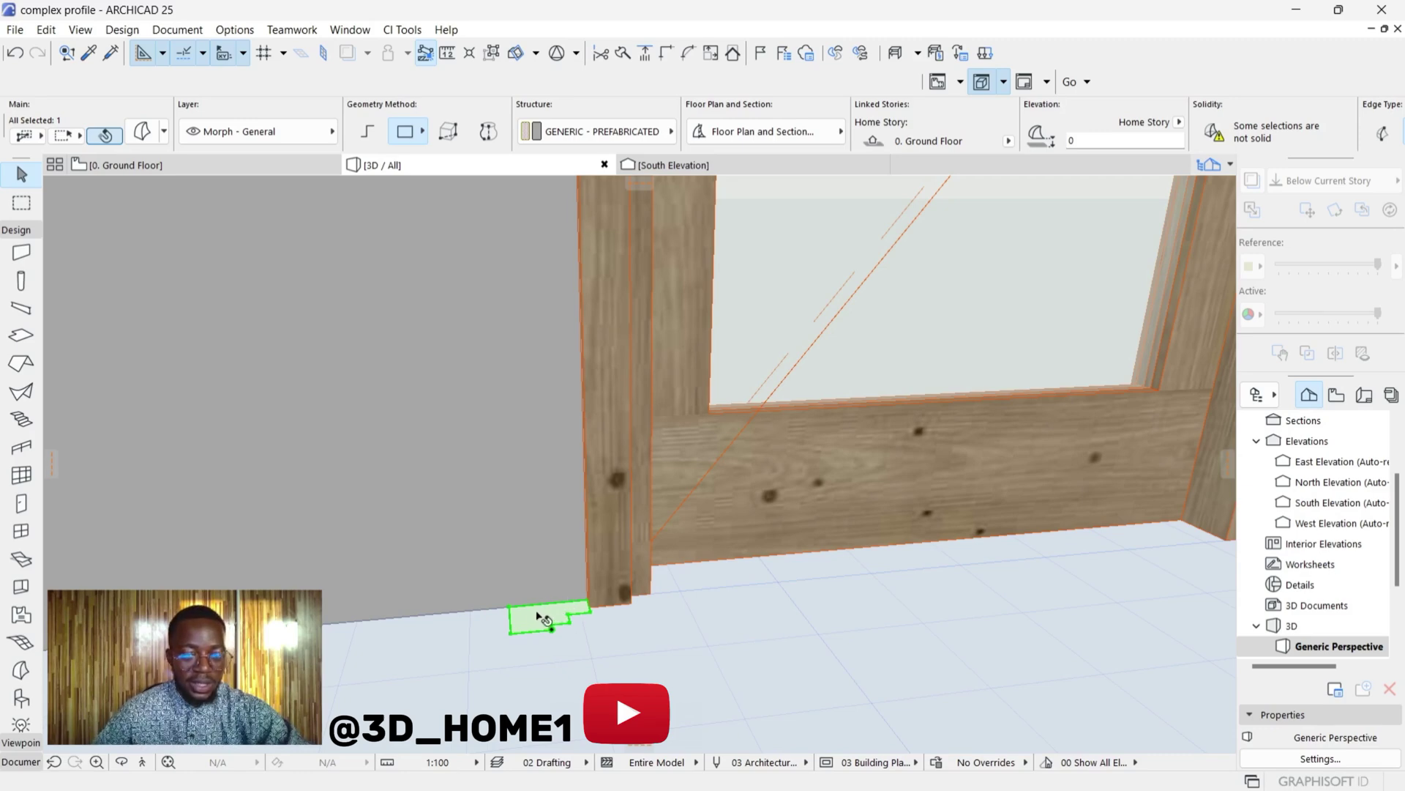
- Start a Tube extrusion of the profile morph from the frame's foot and run it 2138 up to the frame's top corner
scroll(586, 604, "up", 5)
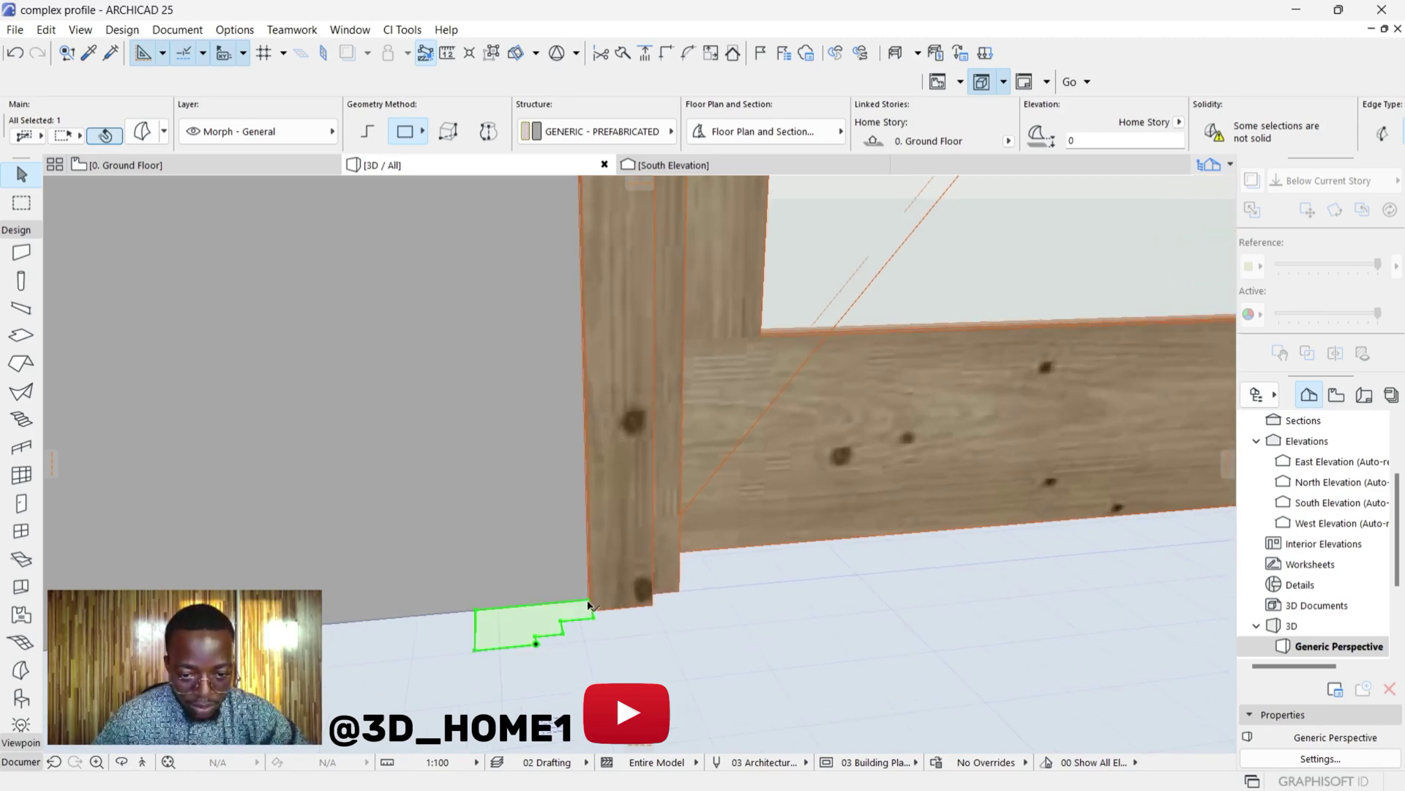
left_click(589, 605)
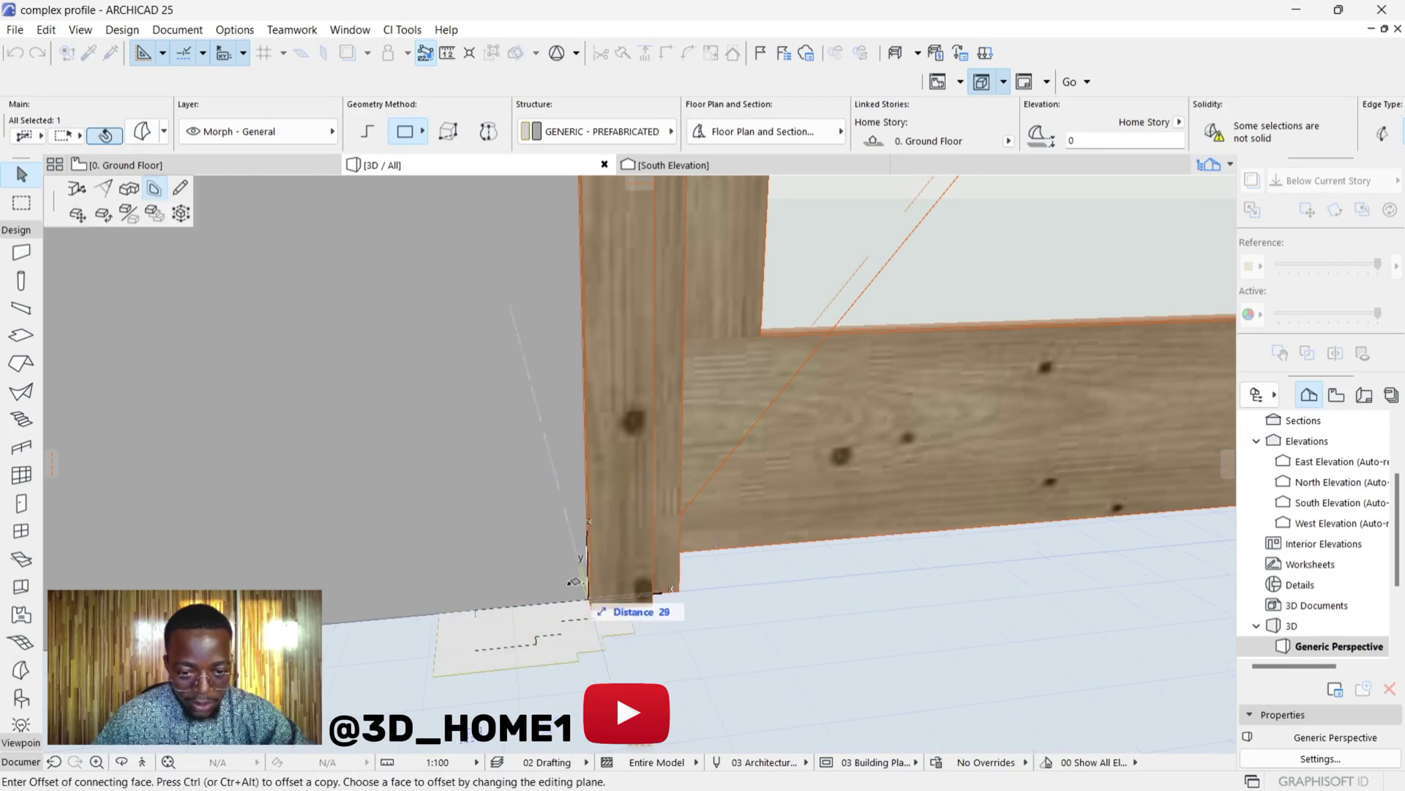
left_click(128, 190)
scroll(439, 382, "down", 2)
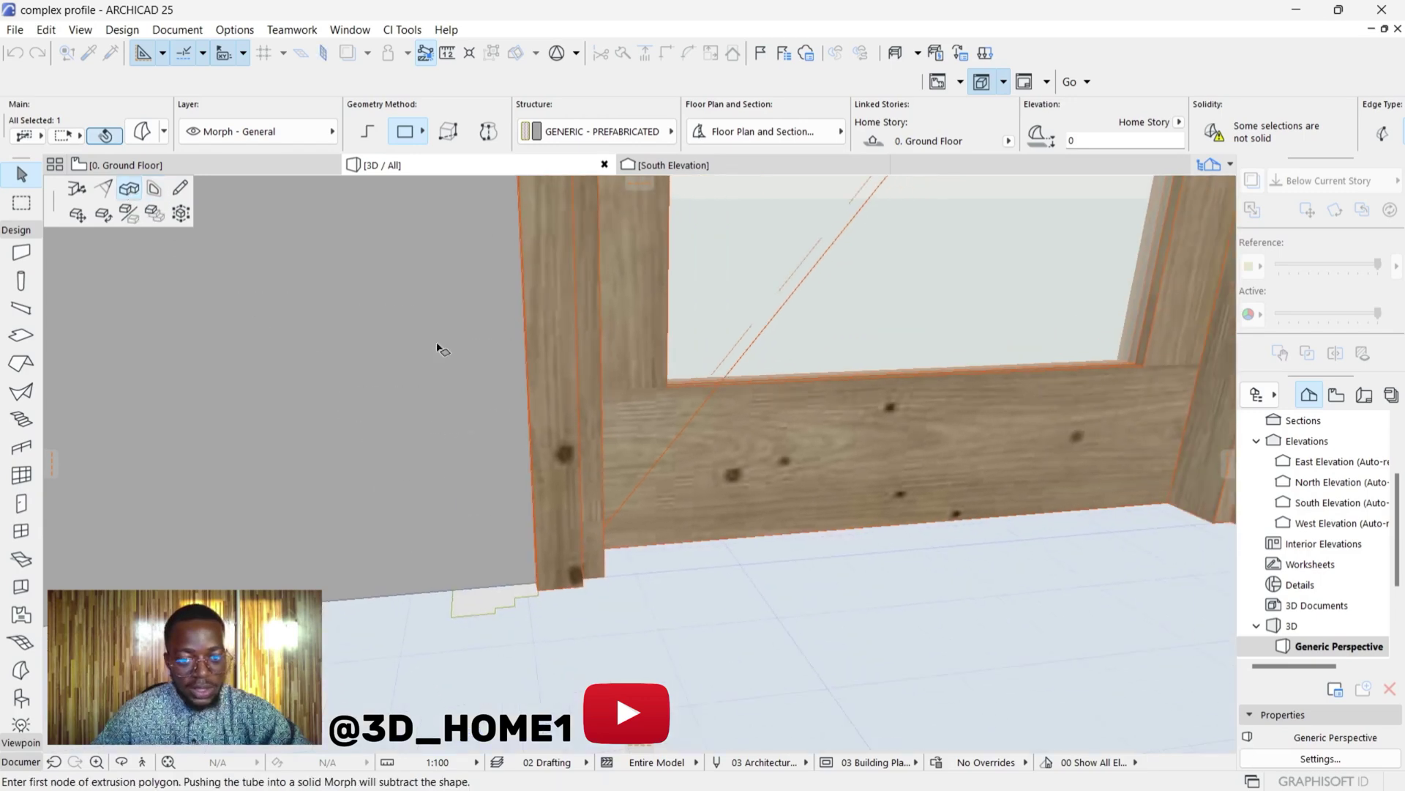
scroll(464, 430, "down", 6)
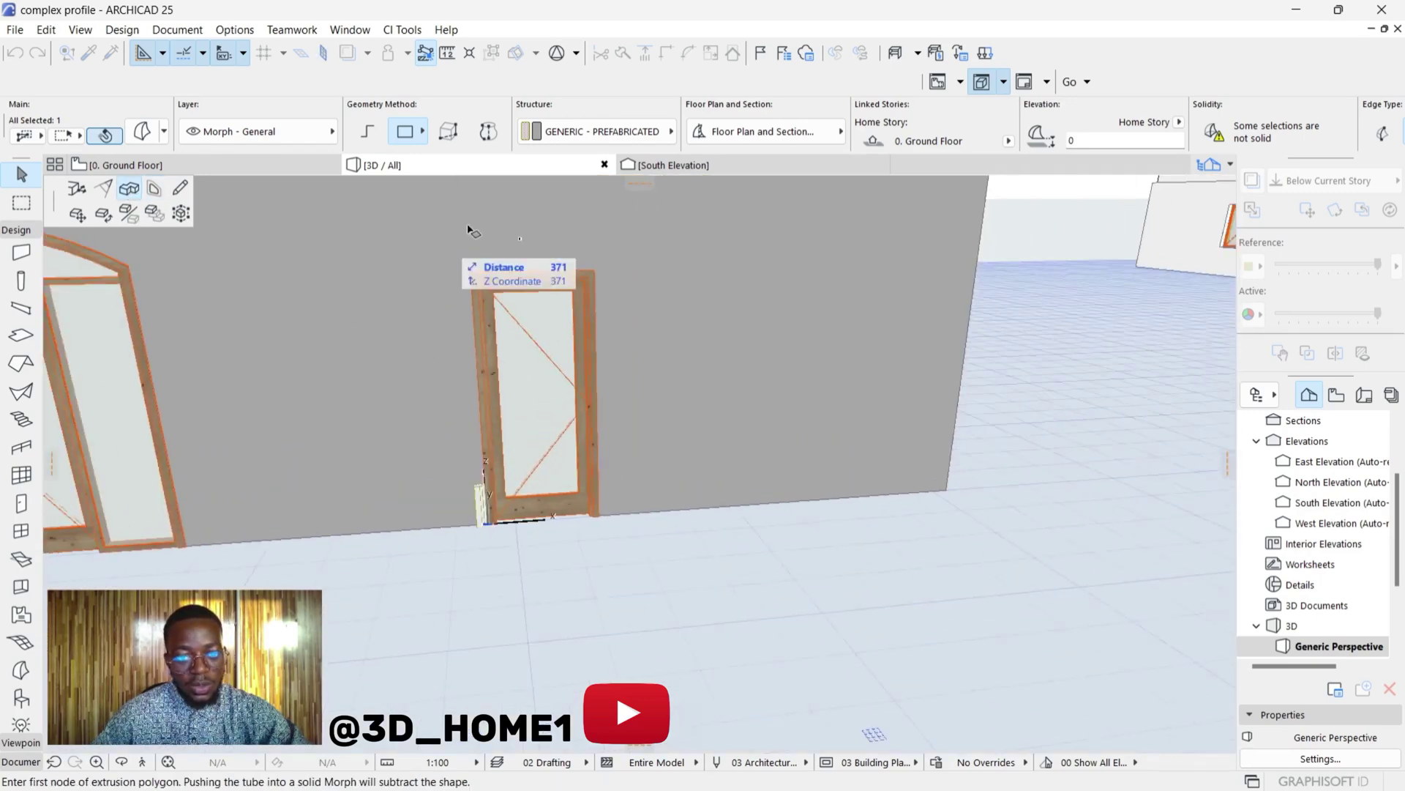
scroll(469, 292, "up", 2)
scroll(472, 297, "up", 3)
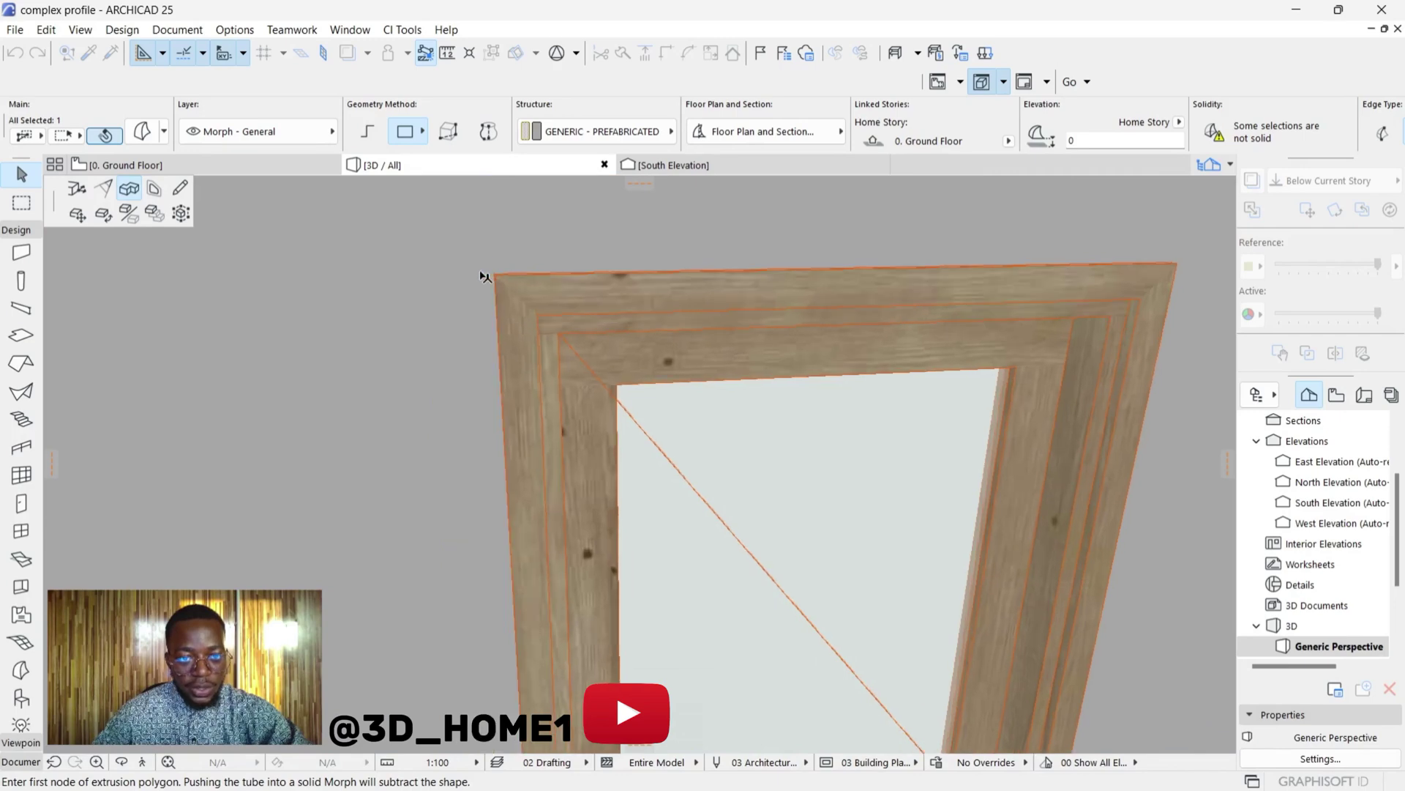
scroll(483, 278, "up", 2)
scroll(483, 279, "up", 2)
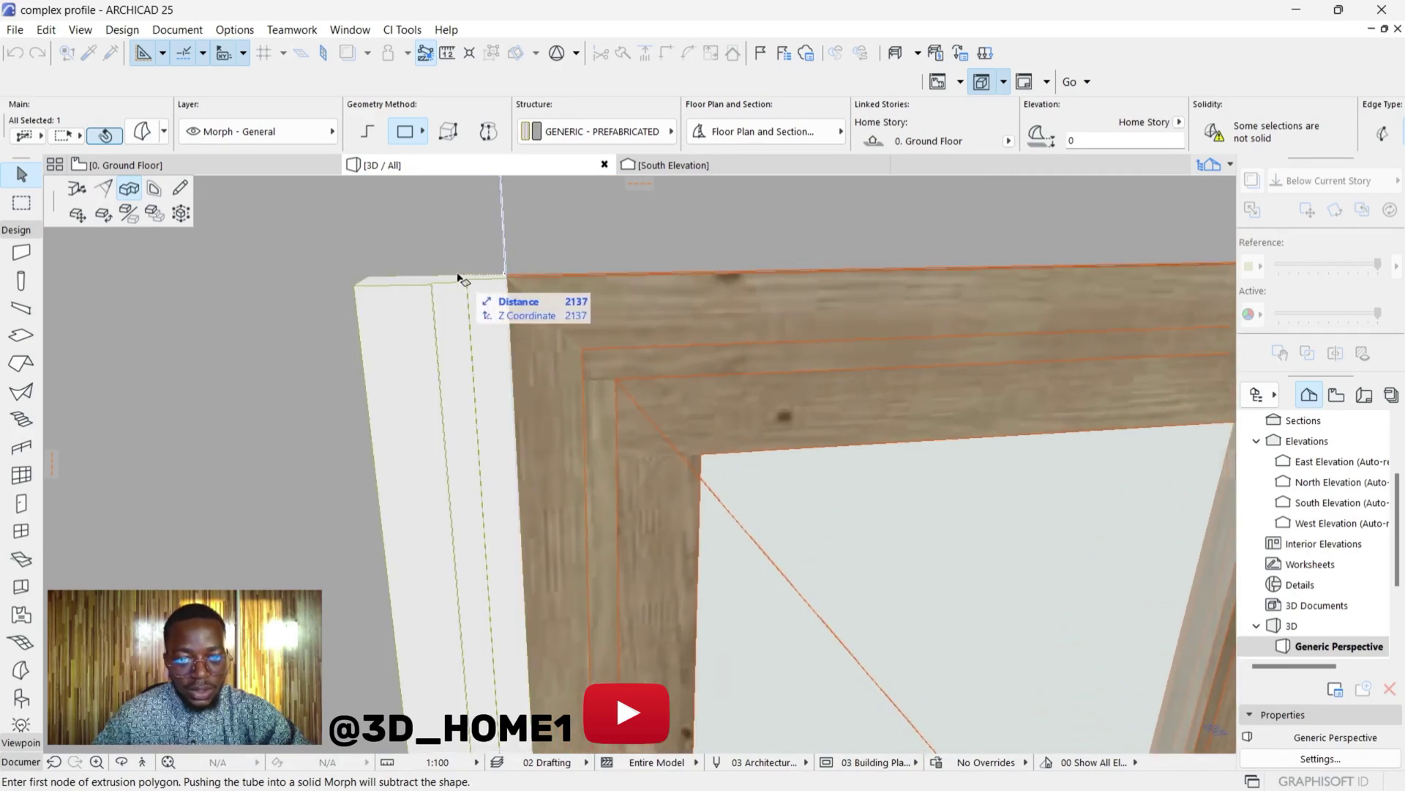
scroll(459, 278, "up", 2)
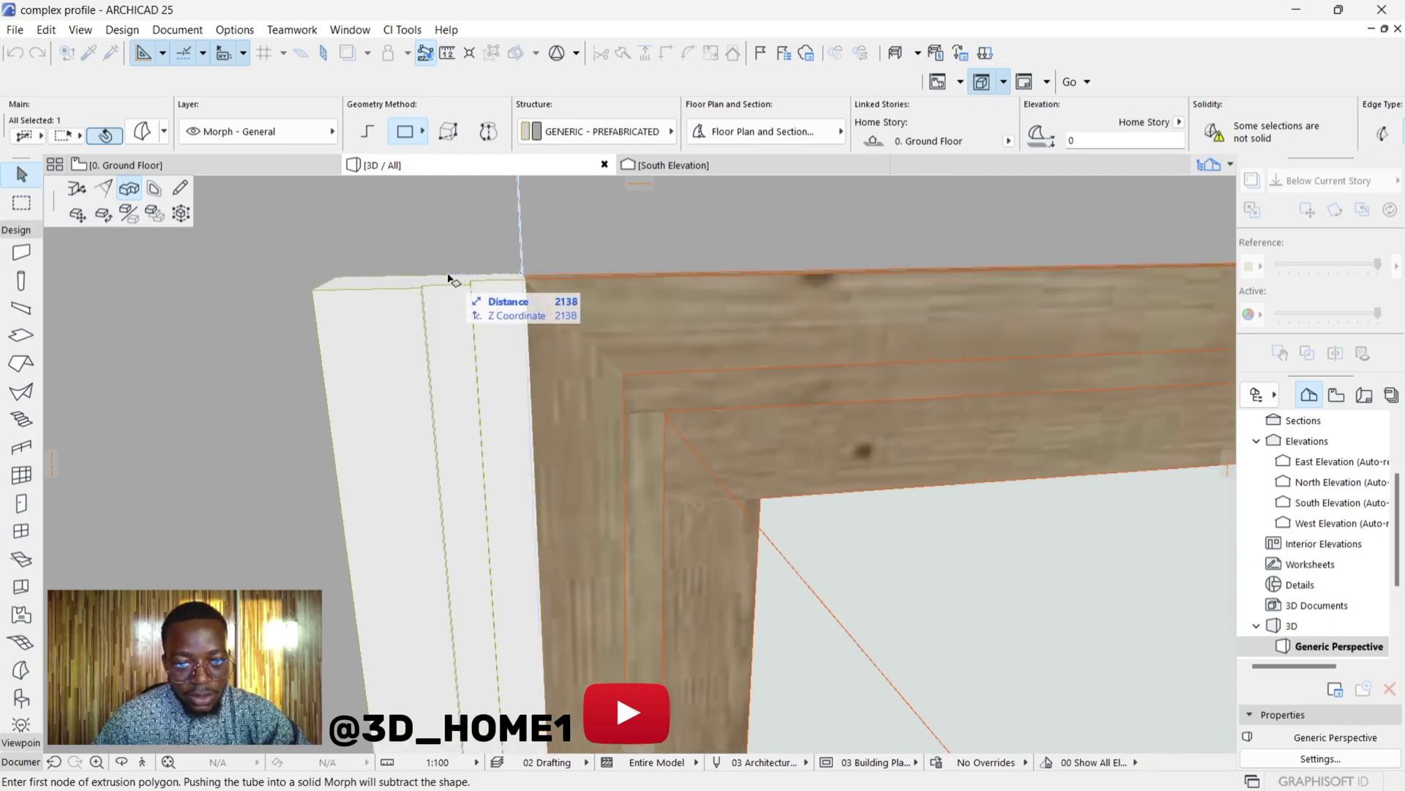
left_click(448, 278)
- Continue the tube path horizontally 973 along the head of the door frame to its opposite top corner
scroll(447, 278, "down", 5)
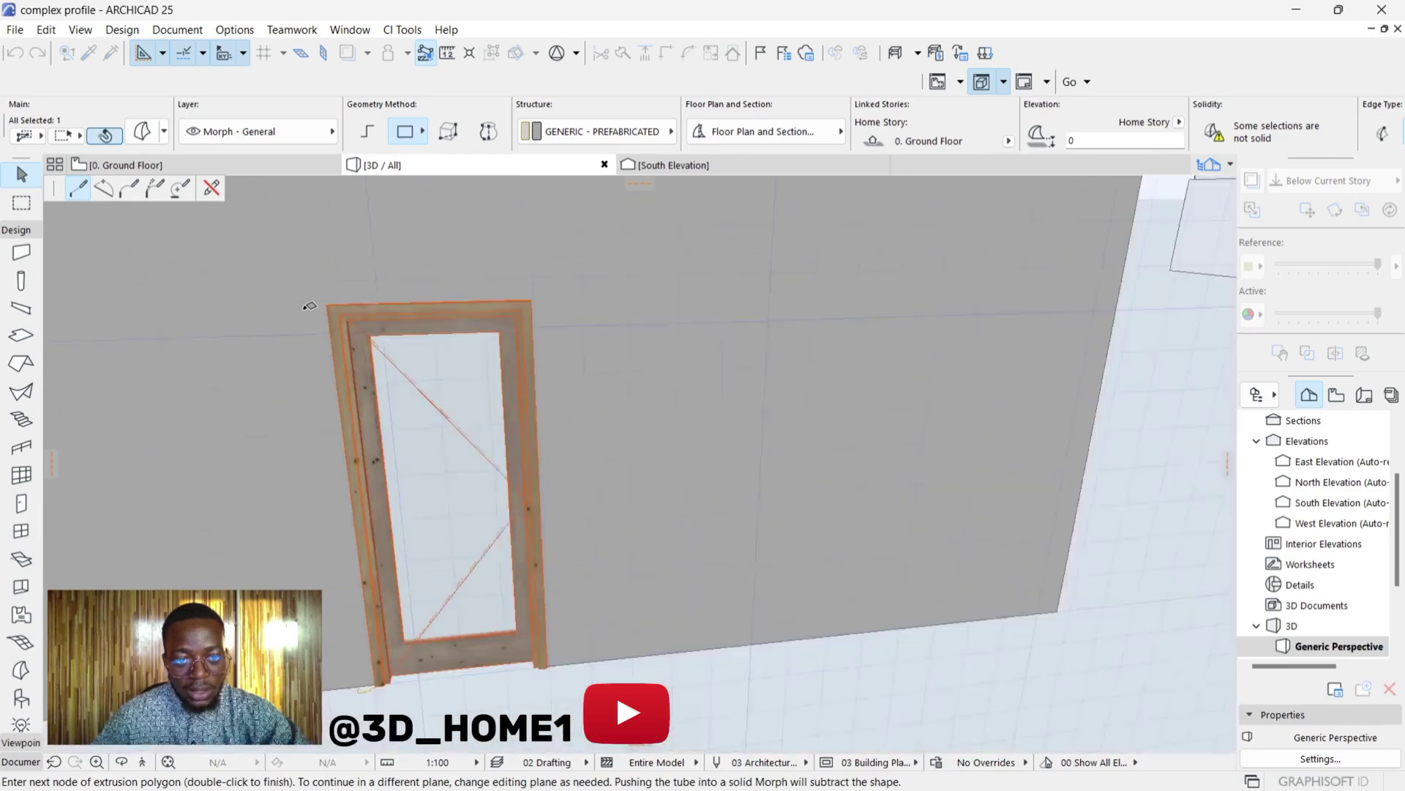
scroll(466, 300, "up", 5)
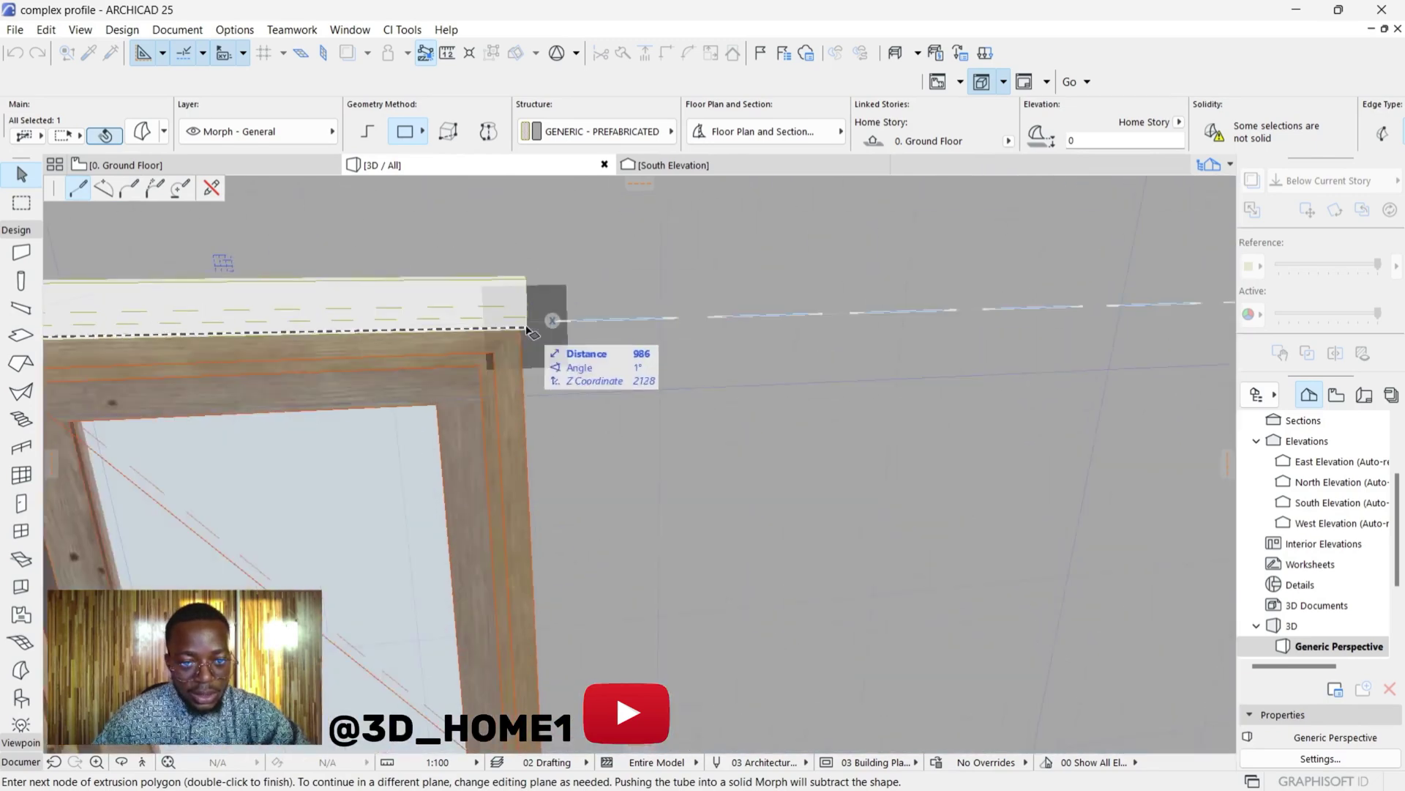
scroll(525, 331, "up", 2)
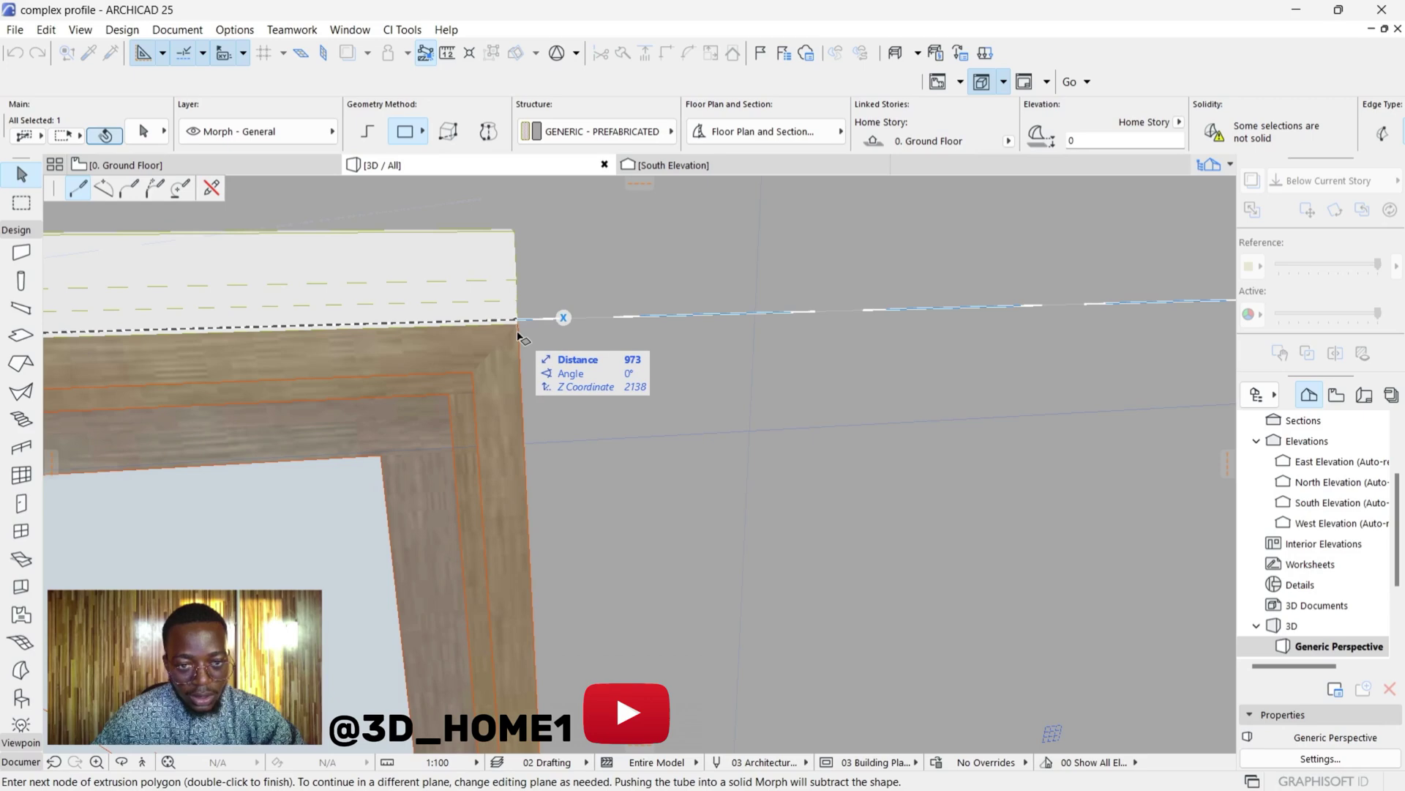
left_click(517, 336)
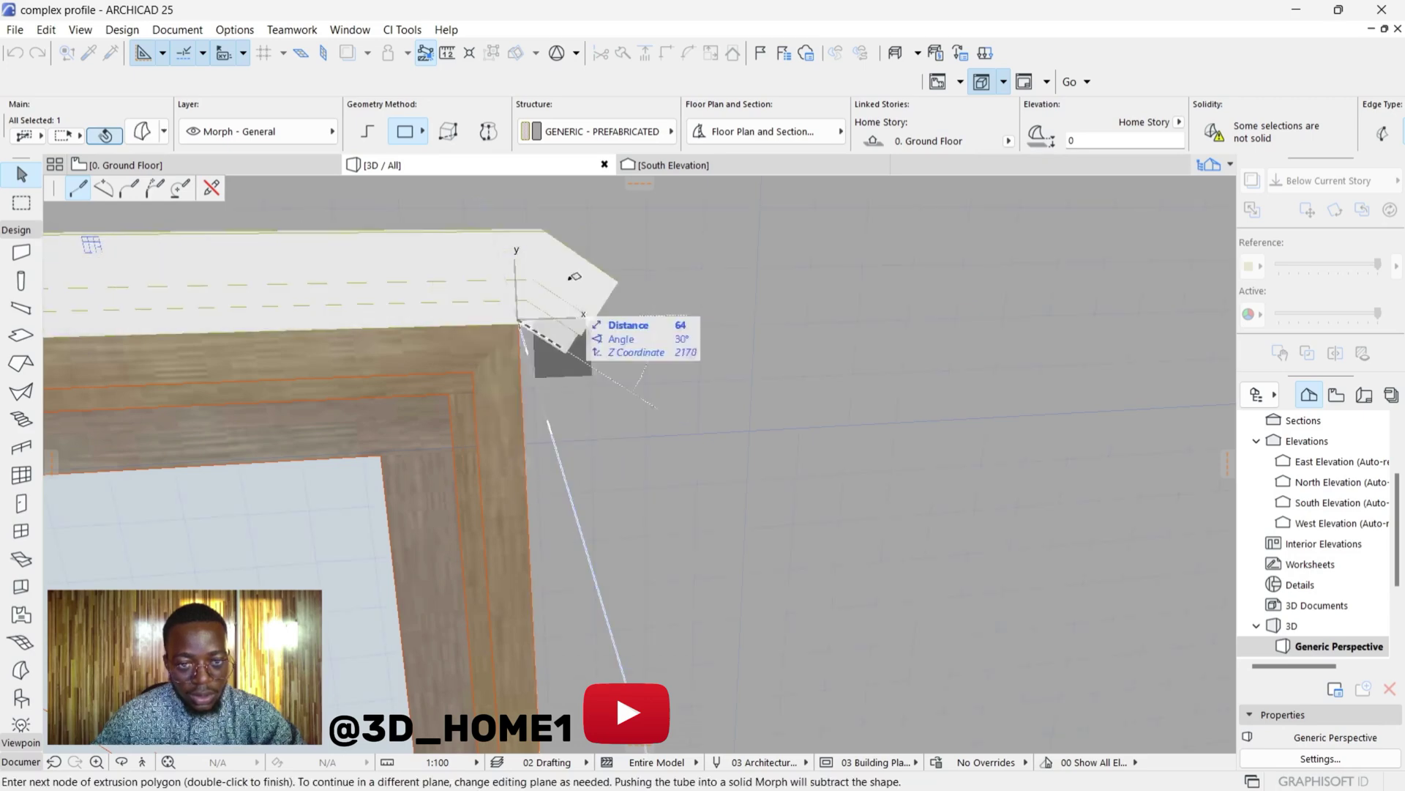
- Run the tube path 2138 down the other jamb to floor level and finish the extrusion
scroll(570, 274, "down", 5)
scroll(564, 634, "up", 10)
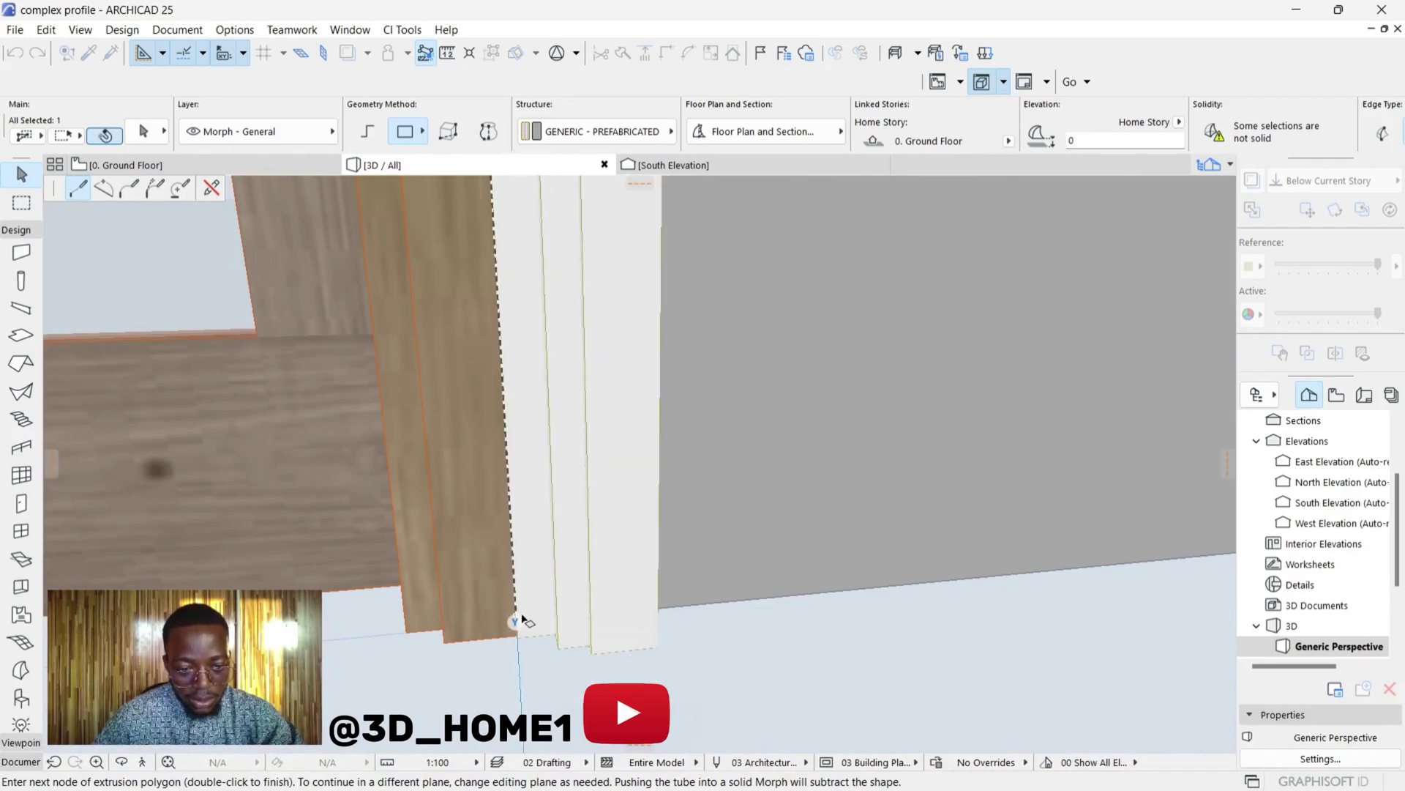
scroll(522, 639, "up", 4)
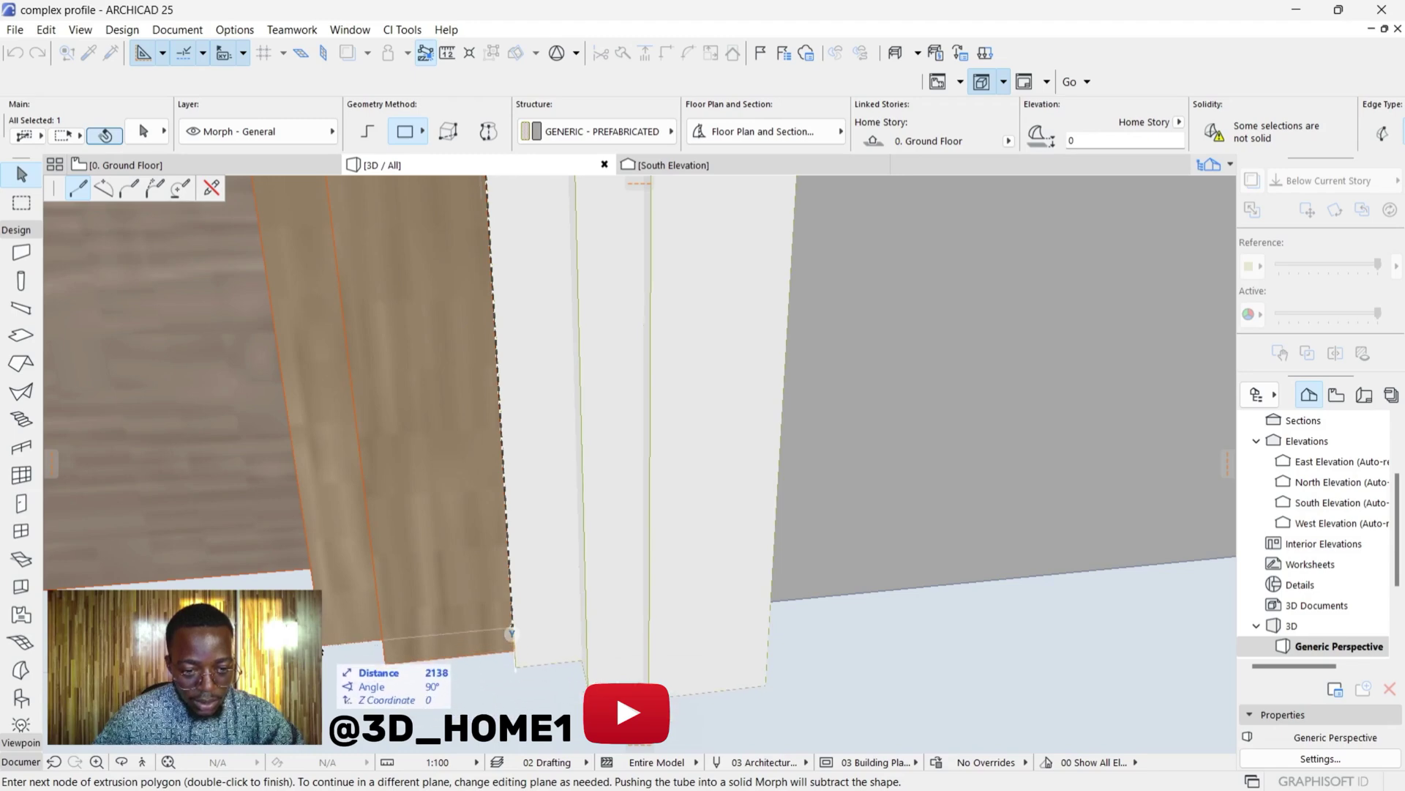
left_click(328, 649)
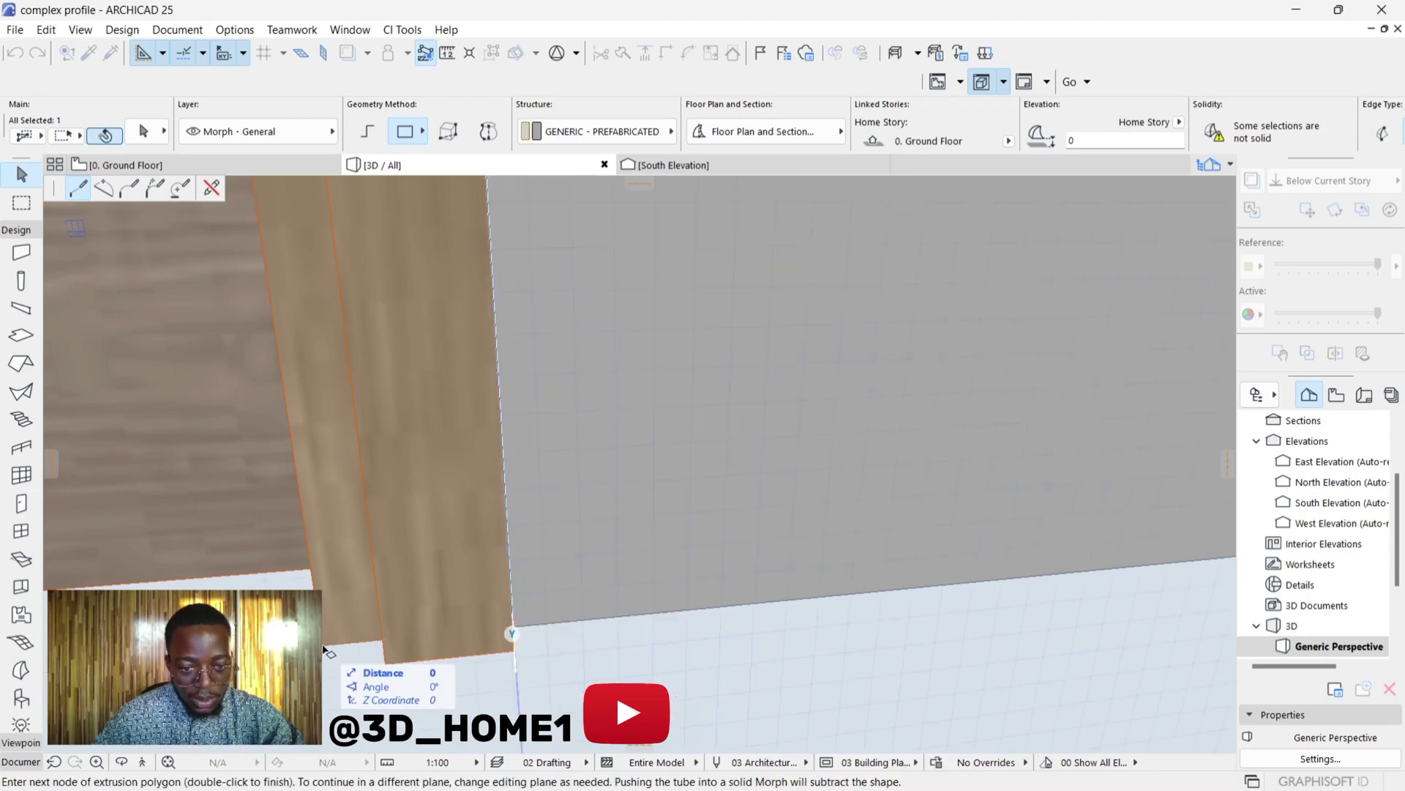
right_click(327, 642)
left_click(360, 607)
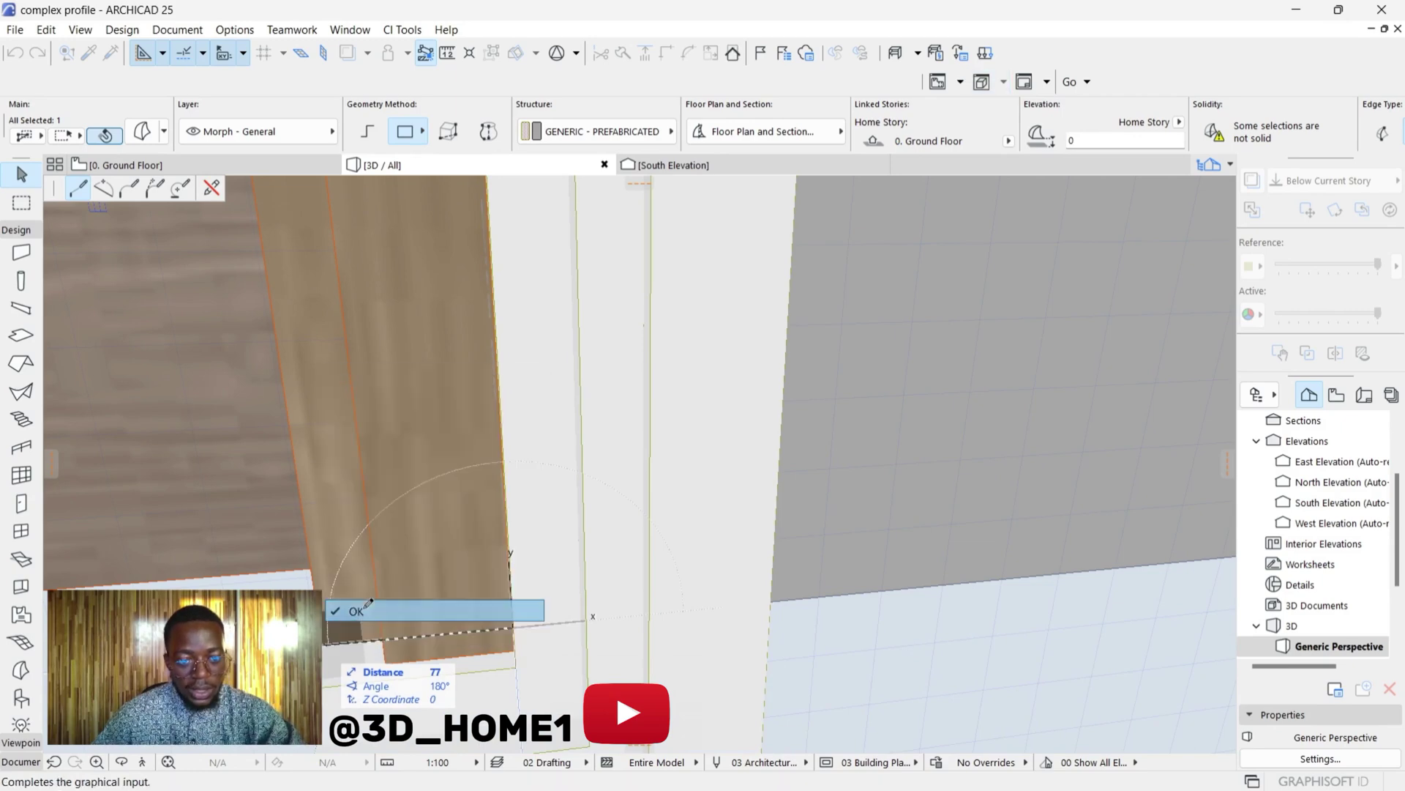
- Examine the finished stepped casing around the single door from several angles in the 3D view
scroll(659, 531, "down", 5)
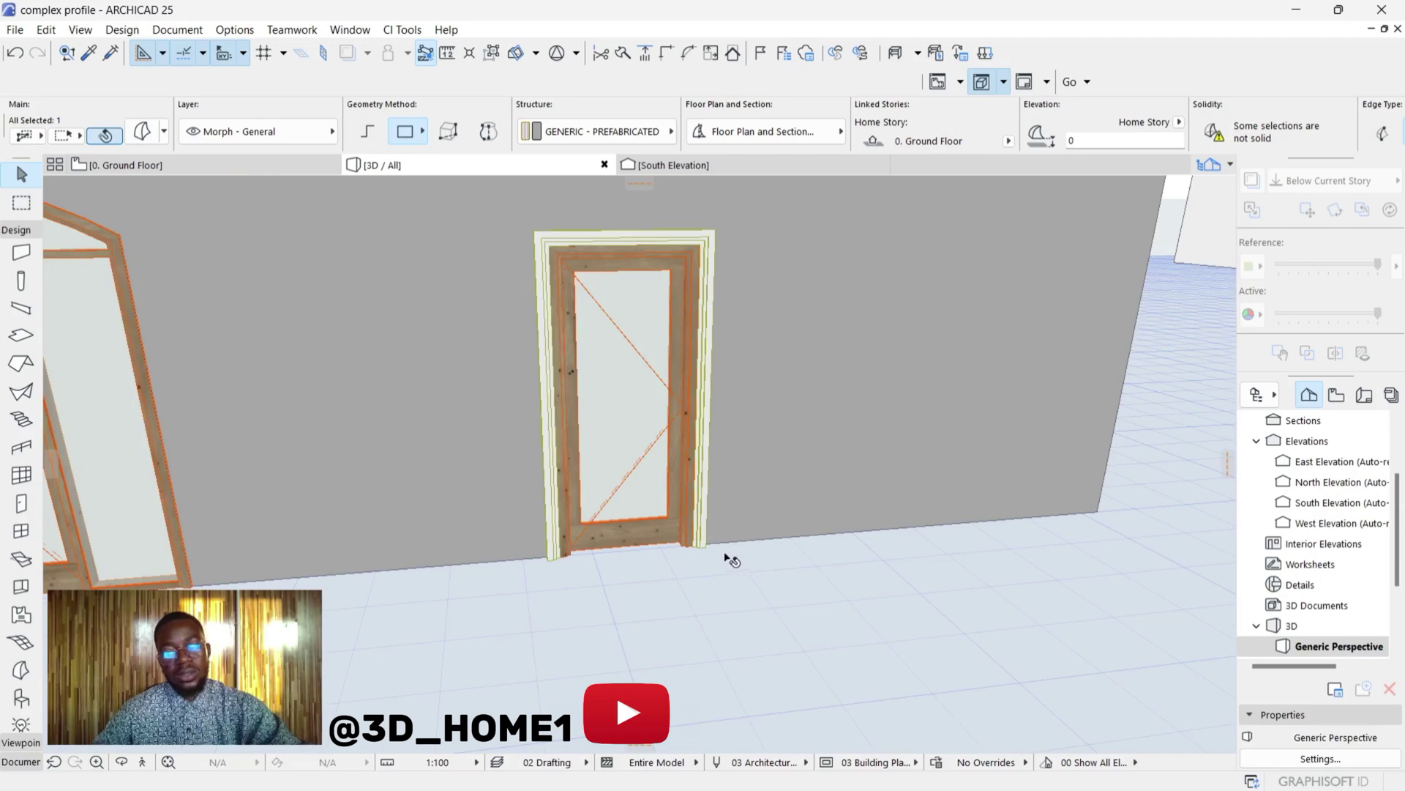
scroll(678, 559, "up", 4)
middle_click_drag(688, 562, 616, 491, "shift")
scroll(586, 571, "down", 5)
scroll(607, 352, "up", 6)
middle_click_drag(623, 315, 403, 328, "shift")
scroll(639, 329, "down", 2)
middle_click_drag(644, 328, 844, 327, "shift")
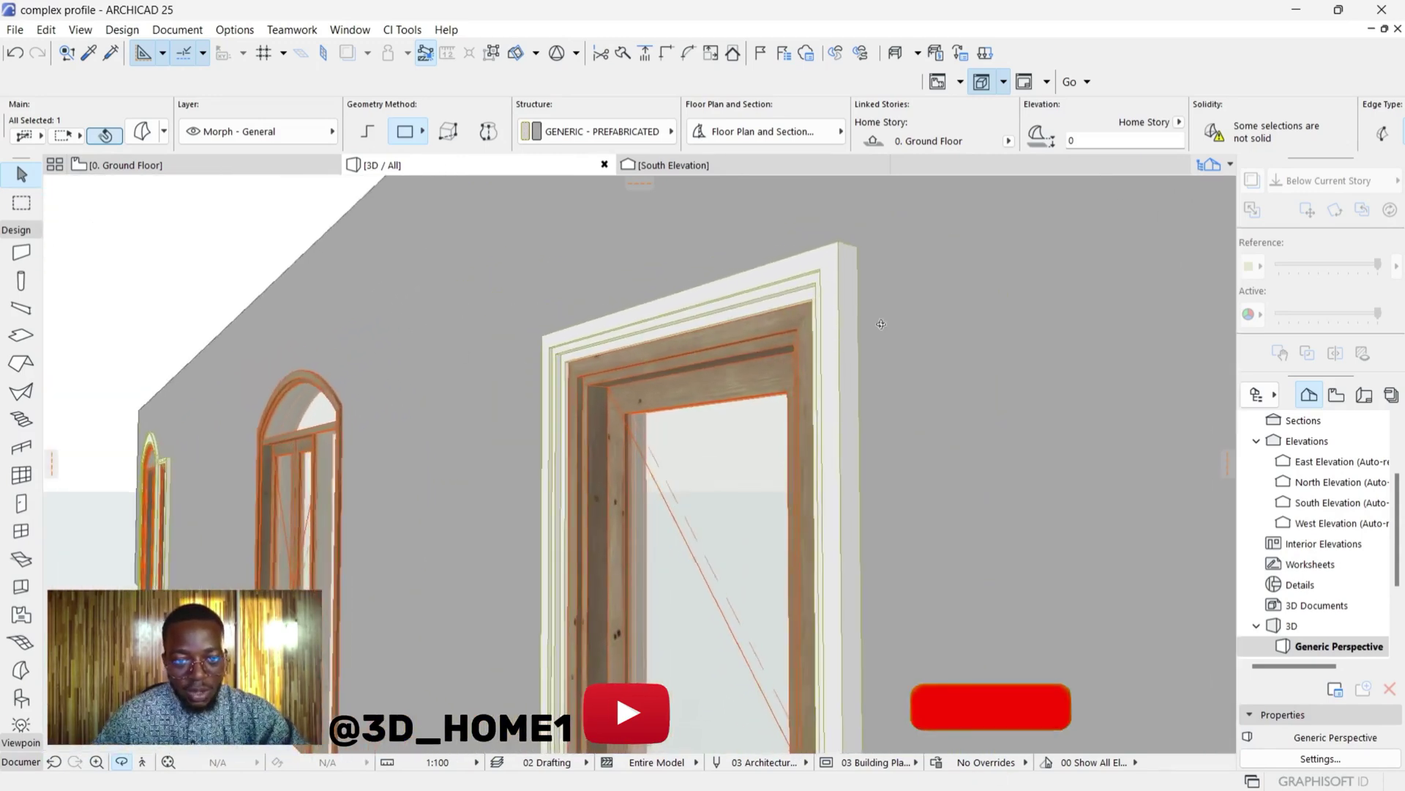
- Examine the second profile morph, the one with a rounded bead, at the foot of the arched double door's frame
scroll(896, 348, "down", 3)
scroll(385, 476, "up", 5)
middle_click_drag(385, 475, 532, 425, "shift")
scroll(857, 422, "down", 4)
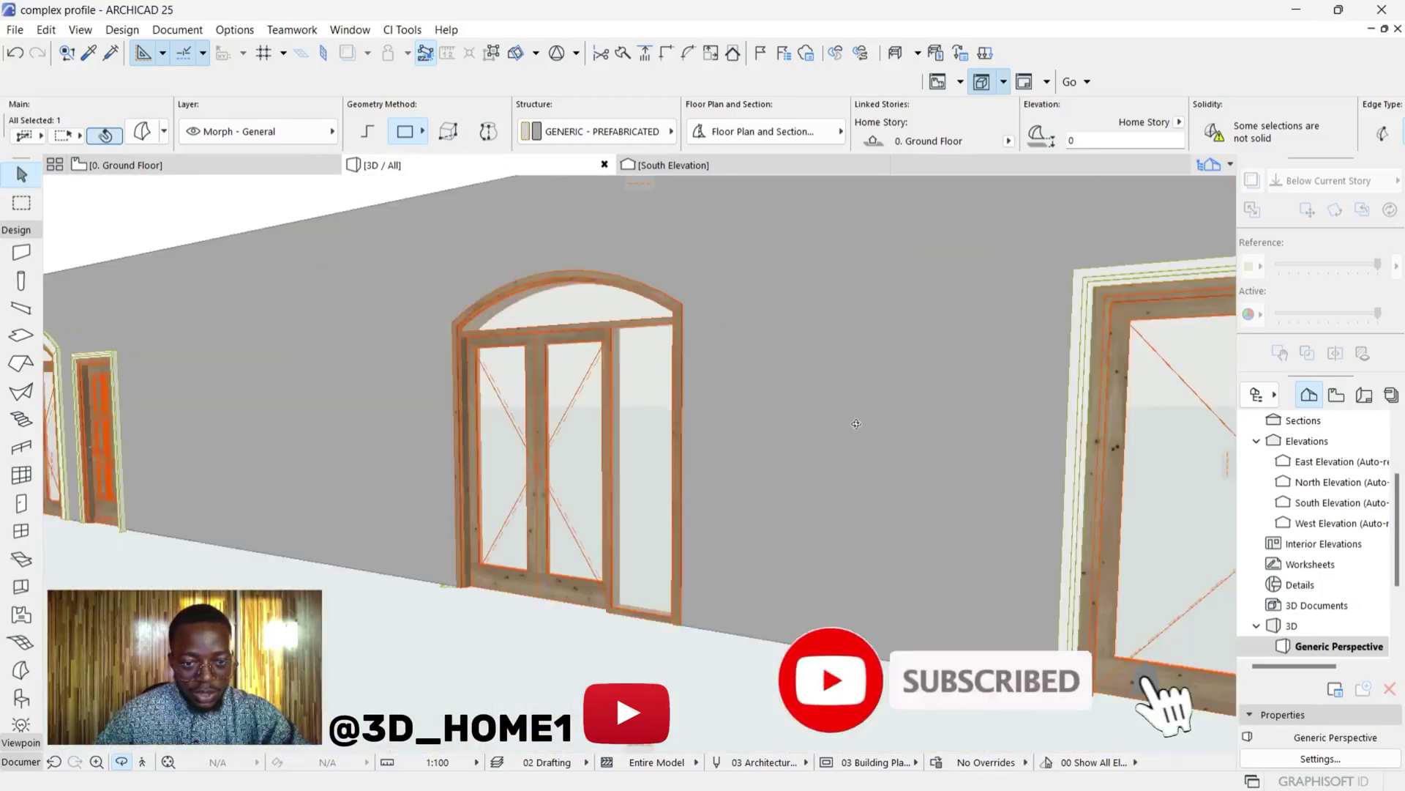
middle_click_drag(533, 549, 414, 473, "shift")
scroll(413, 472, "up", 2)
middle_click_drag(511, 615, 430, 687, "shift")
scroll(417, 673, "up", 5)
left_click(441, 634)
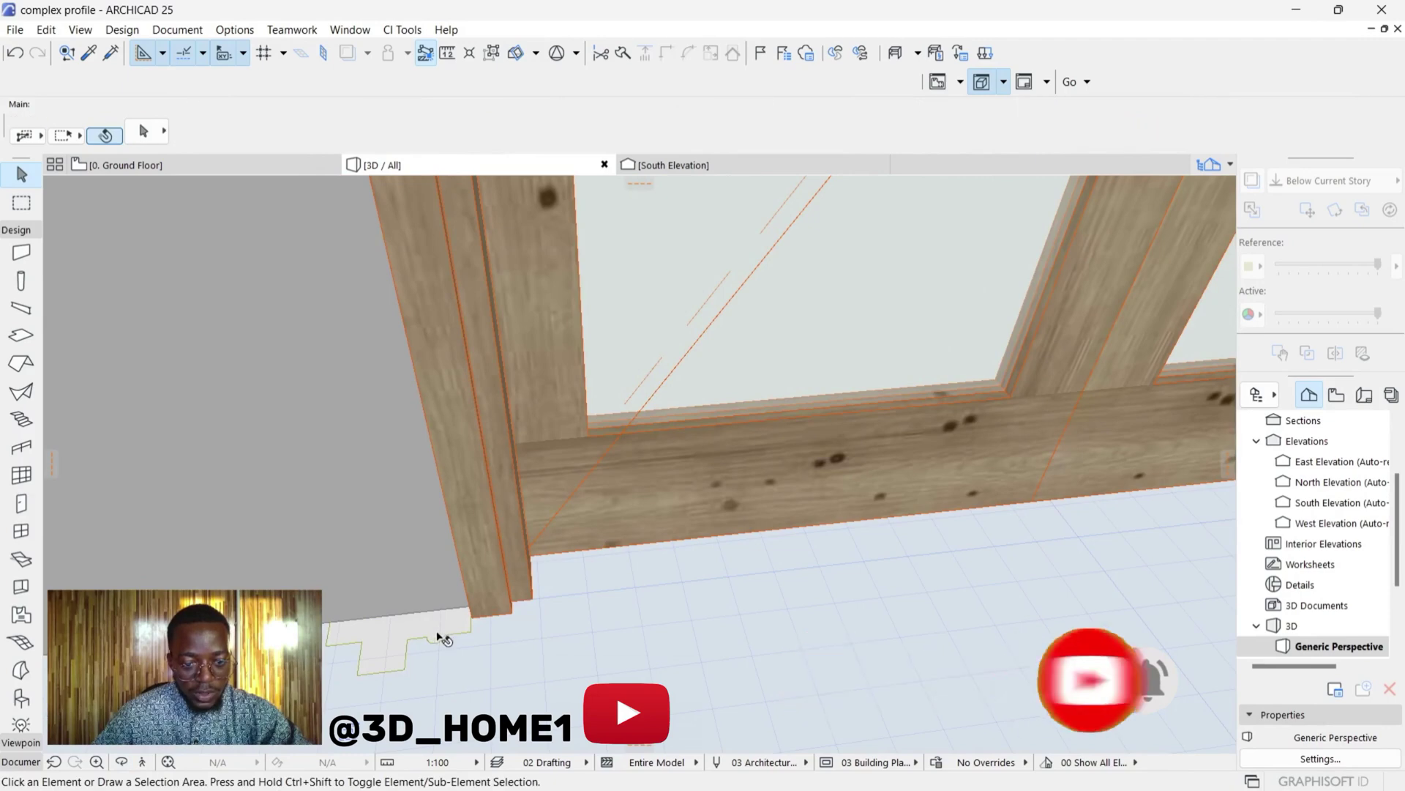
scroll(444, 634, "up", 1)
scroll(444, 634, "down", 2)
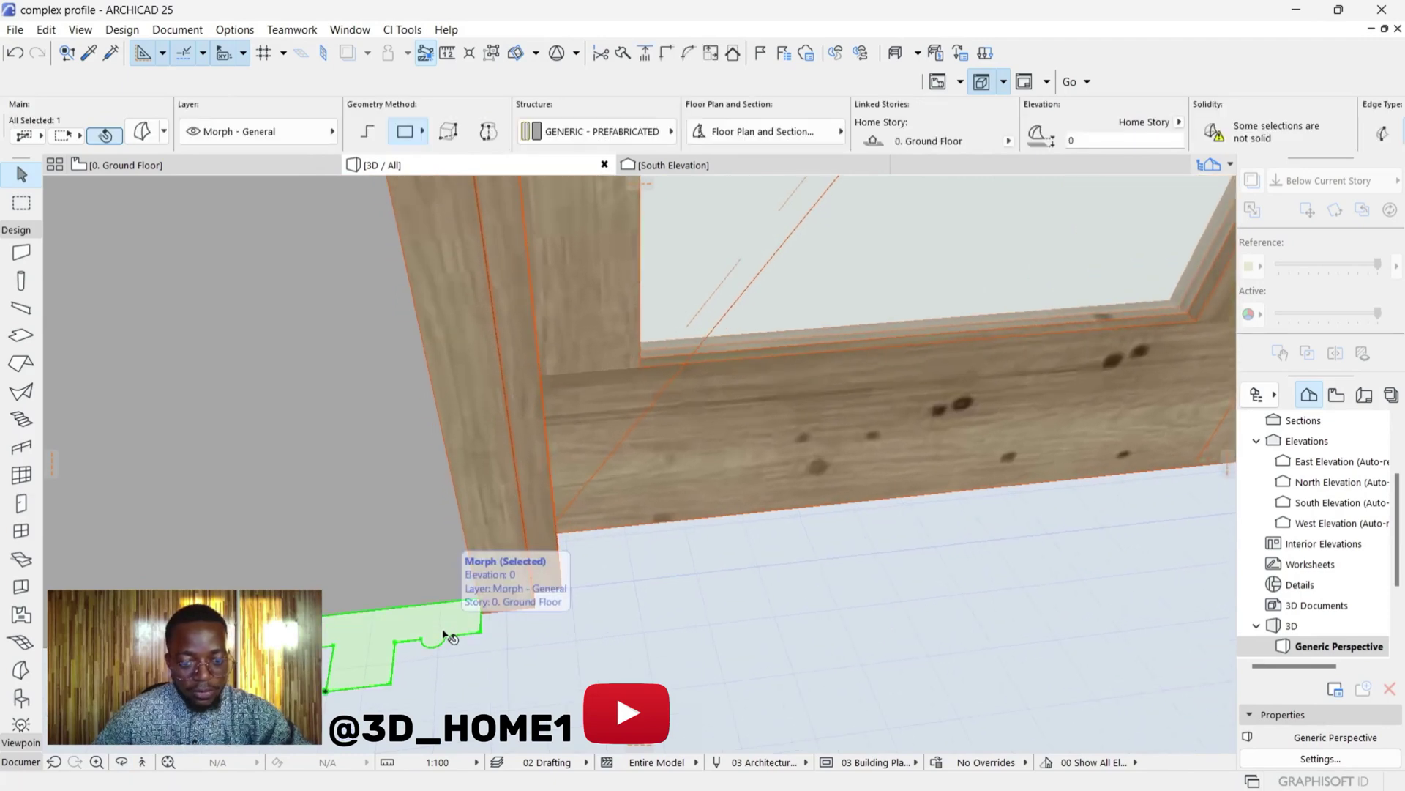
scroll(446, 637, "down", 3)
scroll(447, 644, "up", 3)
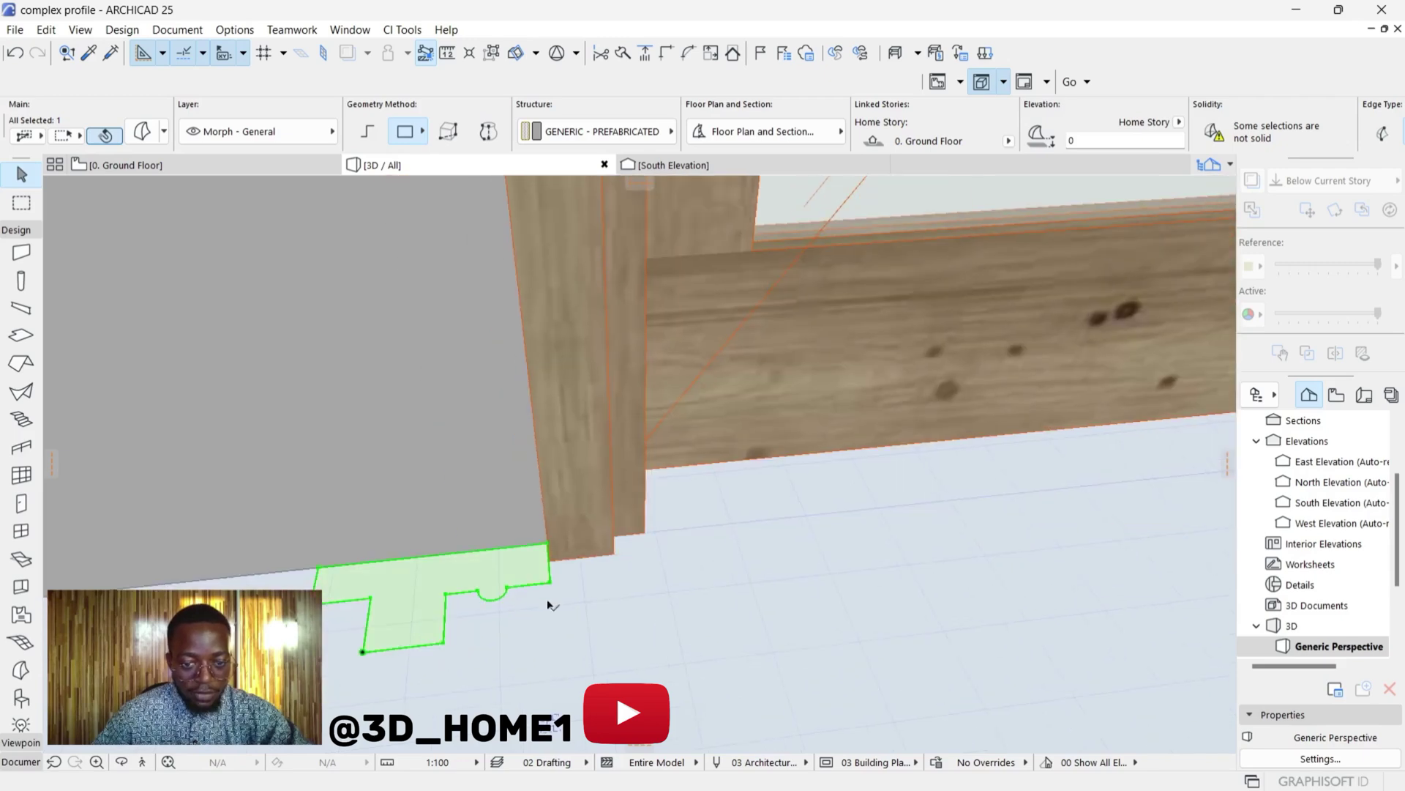
- On the Ground Floor plan, delete the offset profile morph beside the double door's jamb, keeping the drawn outline
left_click(254, 163)
scroll(690, 506, "up", 5)
scroll(789, 458, "down", 4)
scroll(410, 452, "up", 5)
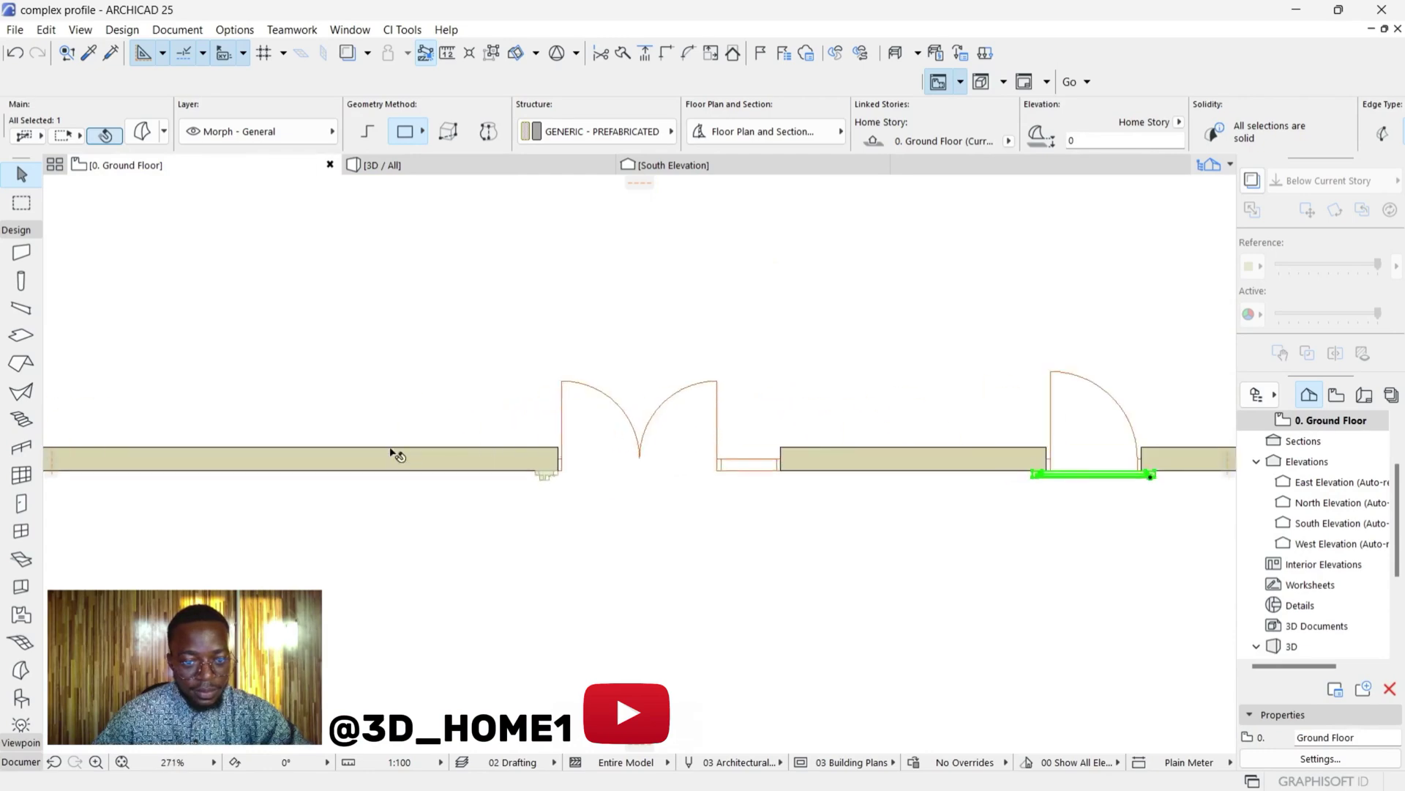
scroll(724, 486, "up", 3)
left_click(655, 524)
scroll(656, 531, "up", 2)
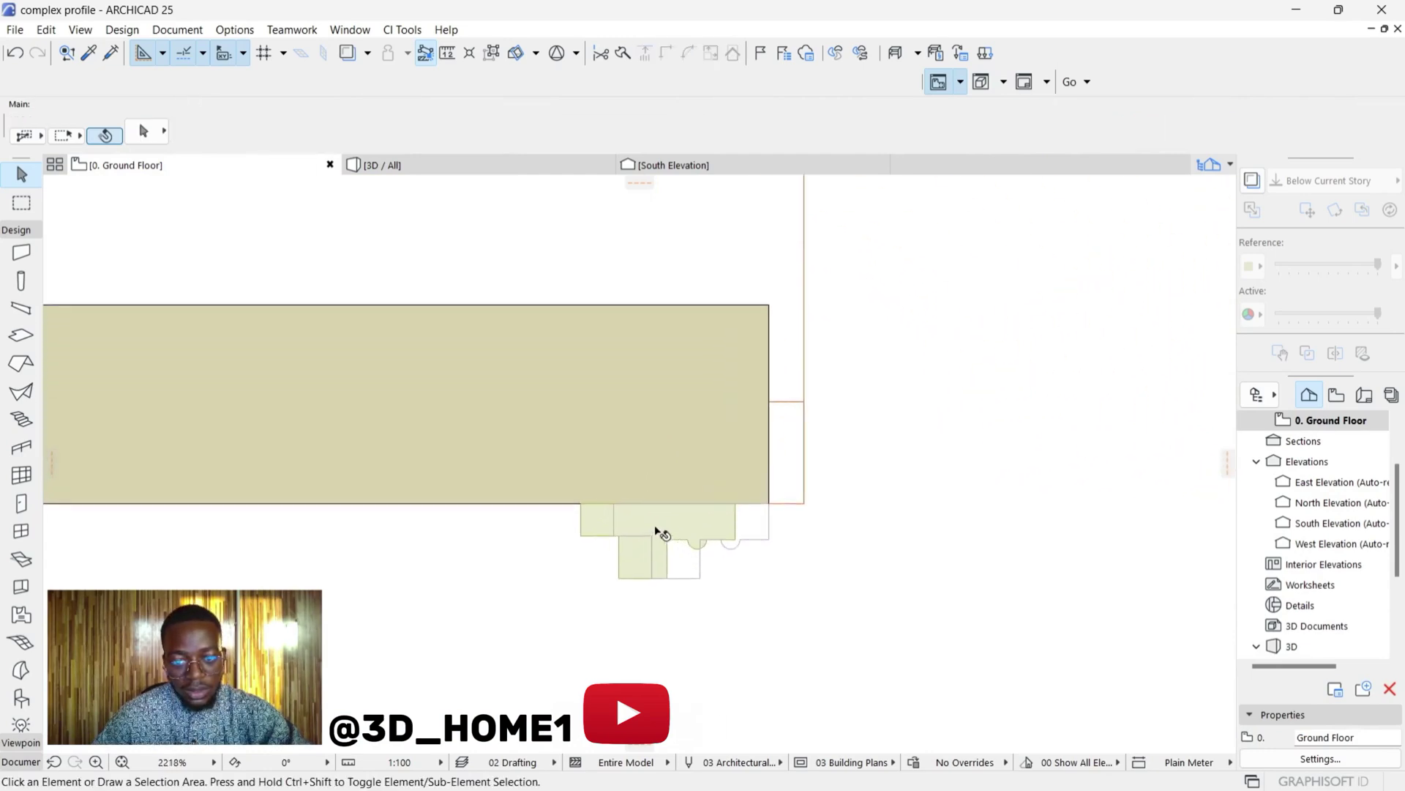
scroll(402, 515, "down", 2)
scroll(498, 541, "up", 2)
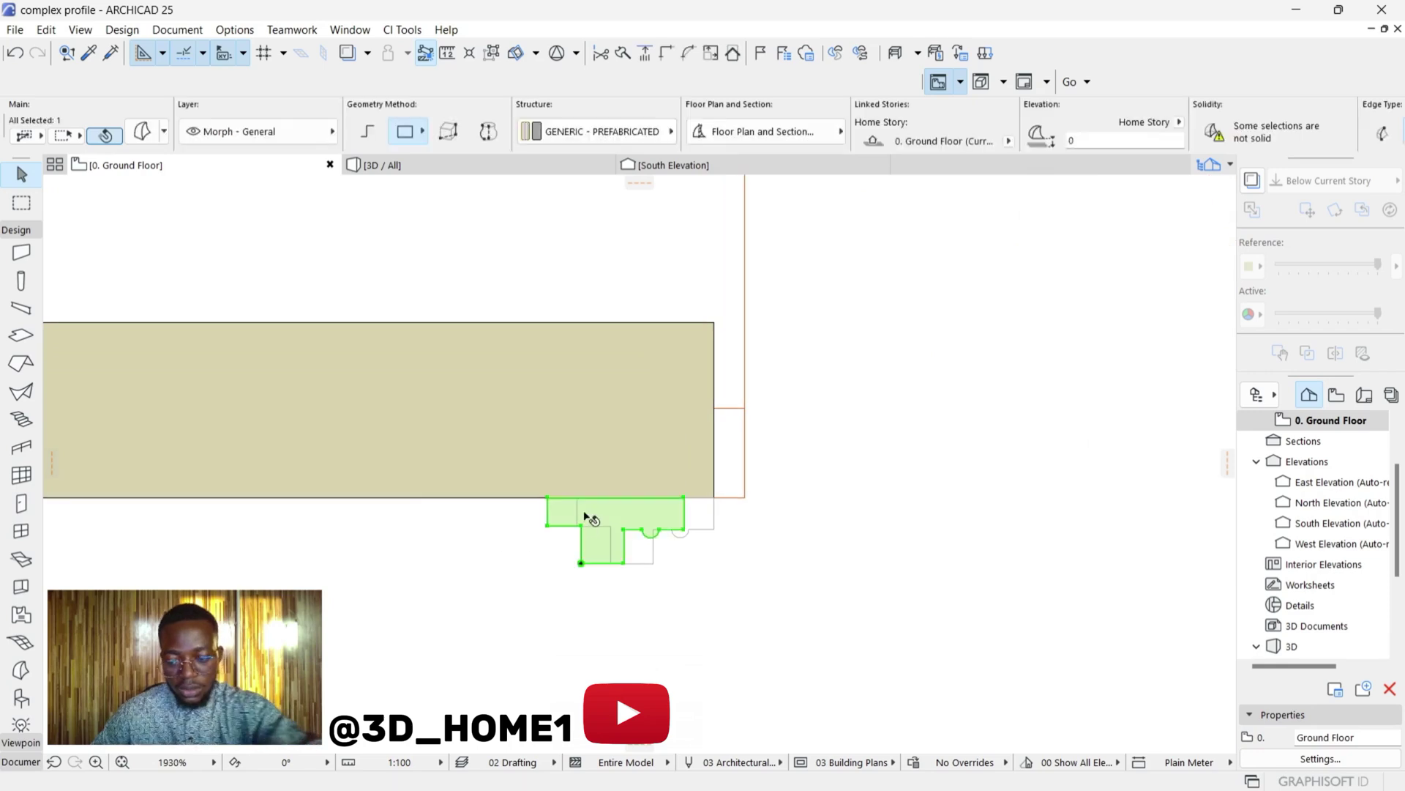
key("Delete")
- Create a new Morph from the closed beaded outline beside the double door with the Magic Wand and select it
scroll(657, 524, "up", 2)
scroll(426, 506, "down", 4)
scroll(543, 506, "up", 3)
scroll(597, 493, "up", 3)
scroll(599, 550, "up", 3)
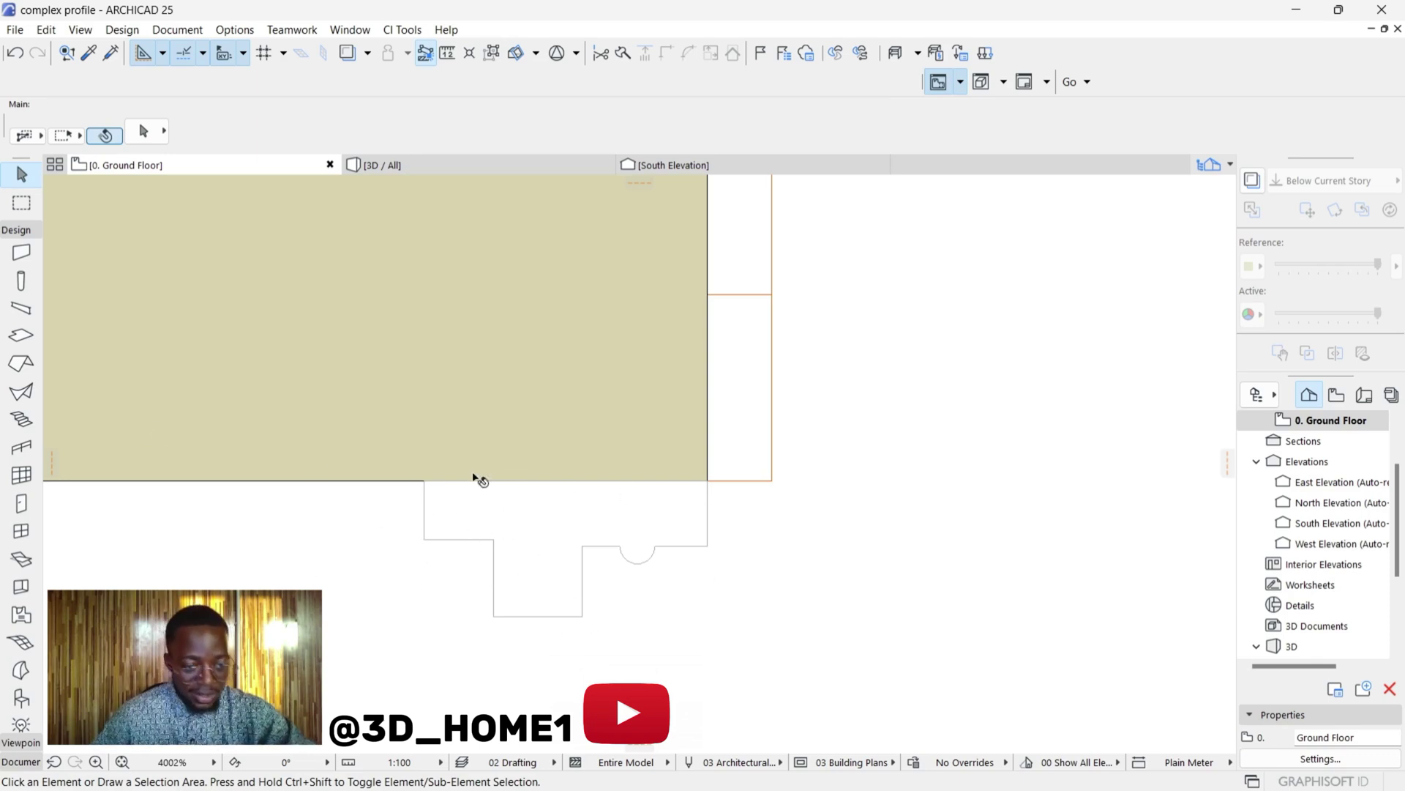
left_click(17, 675)
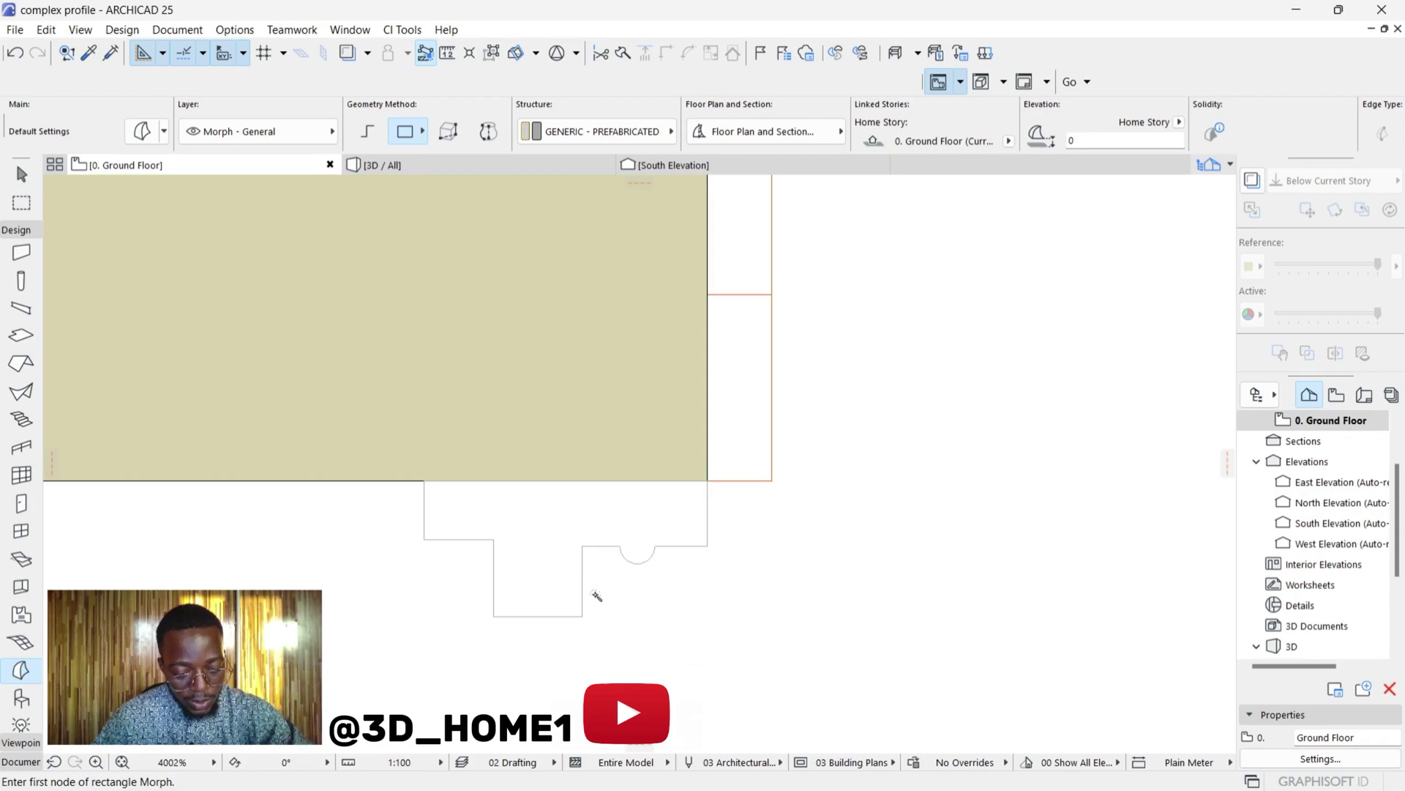
left_click(535, 546)
key("Escape")
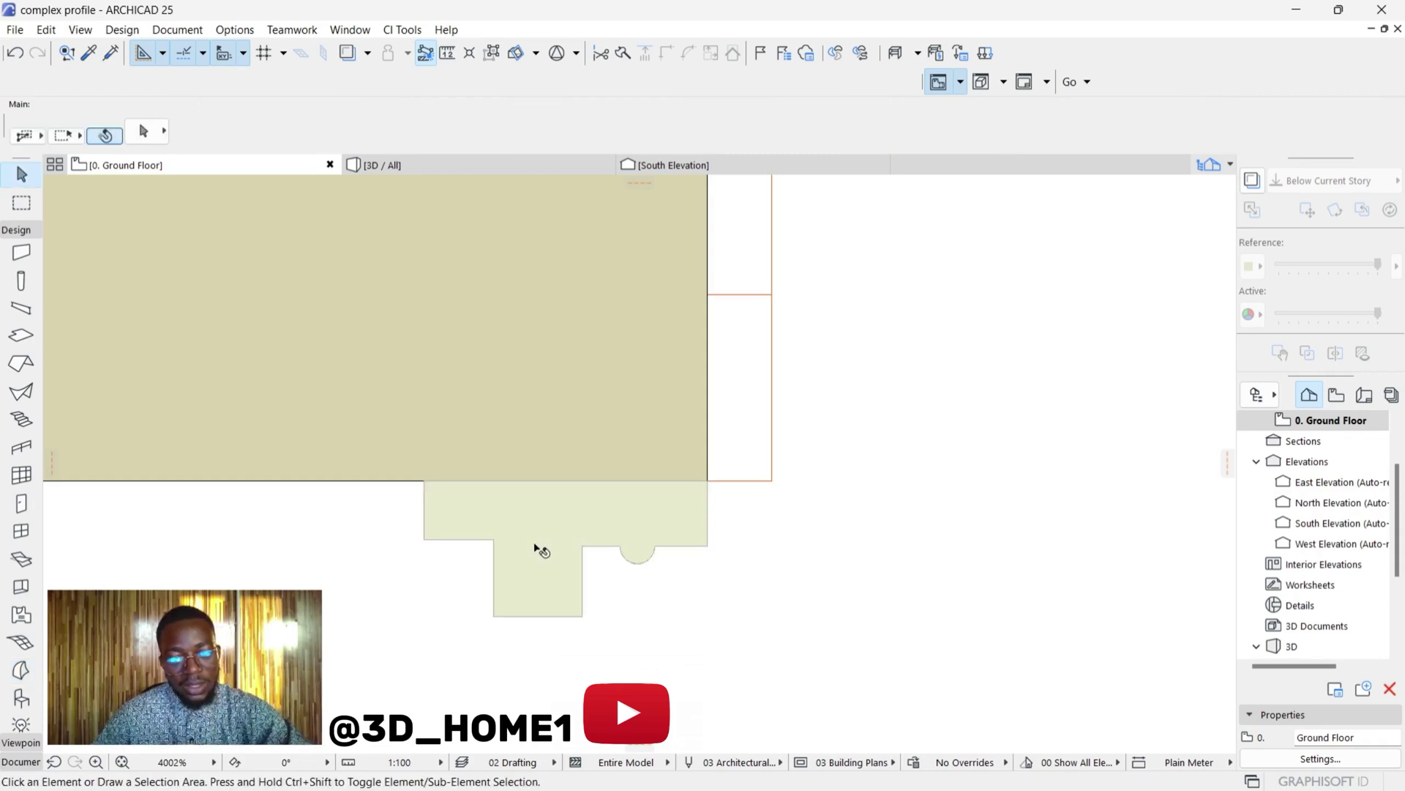
left_click(543, 546)
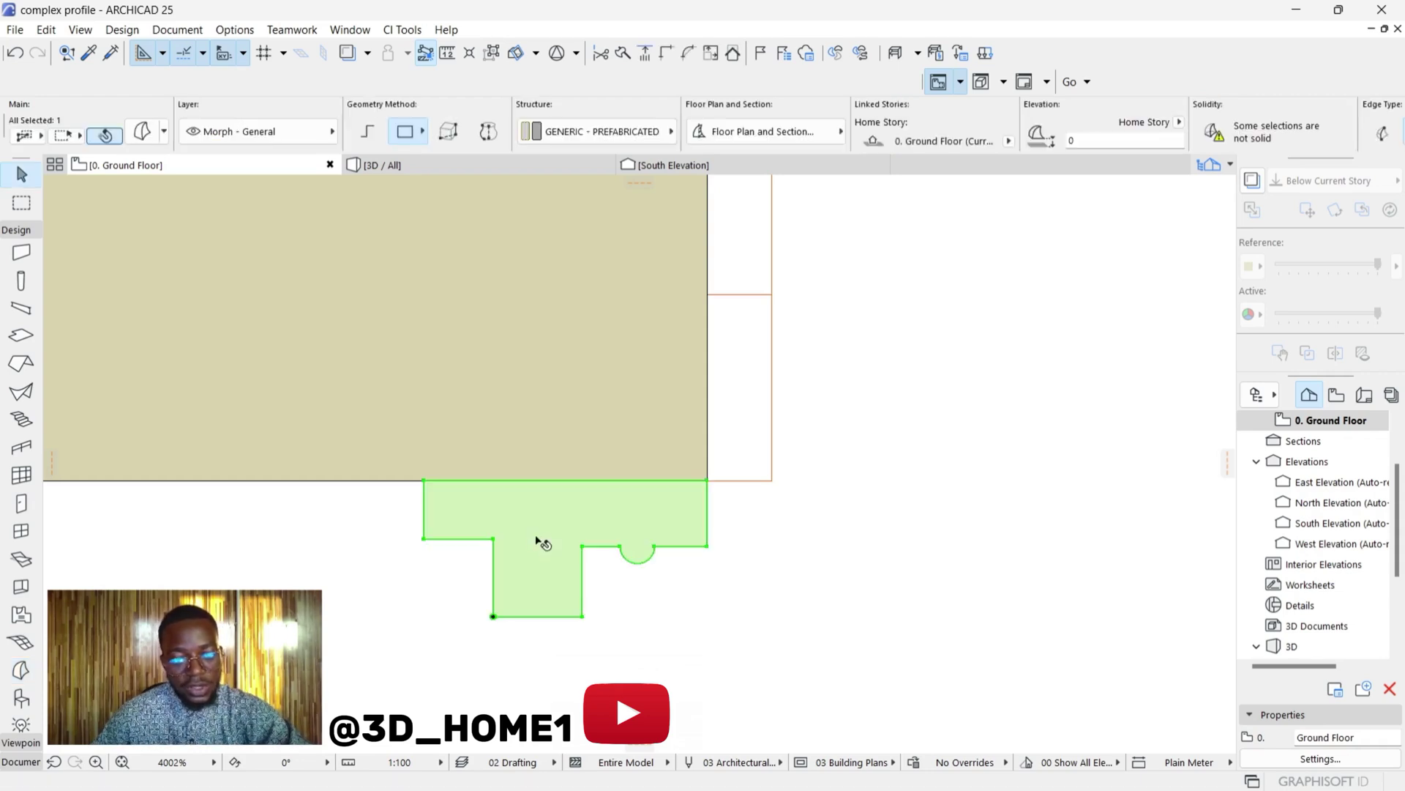
- Override the beaded profile morph's surface with the Paint - Glossy finish and deselect the morph
left_click(142, 132)
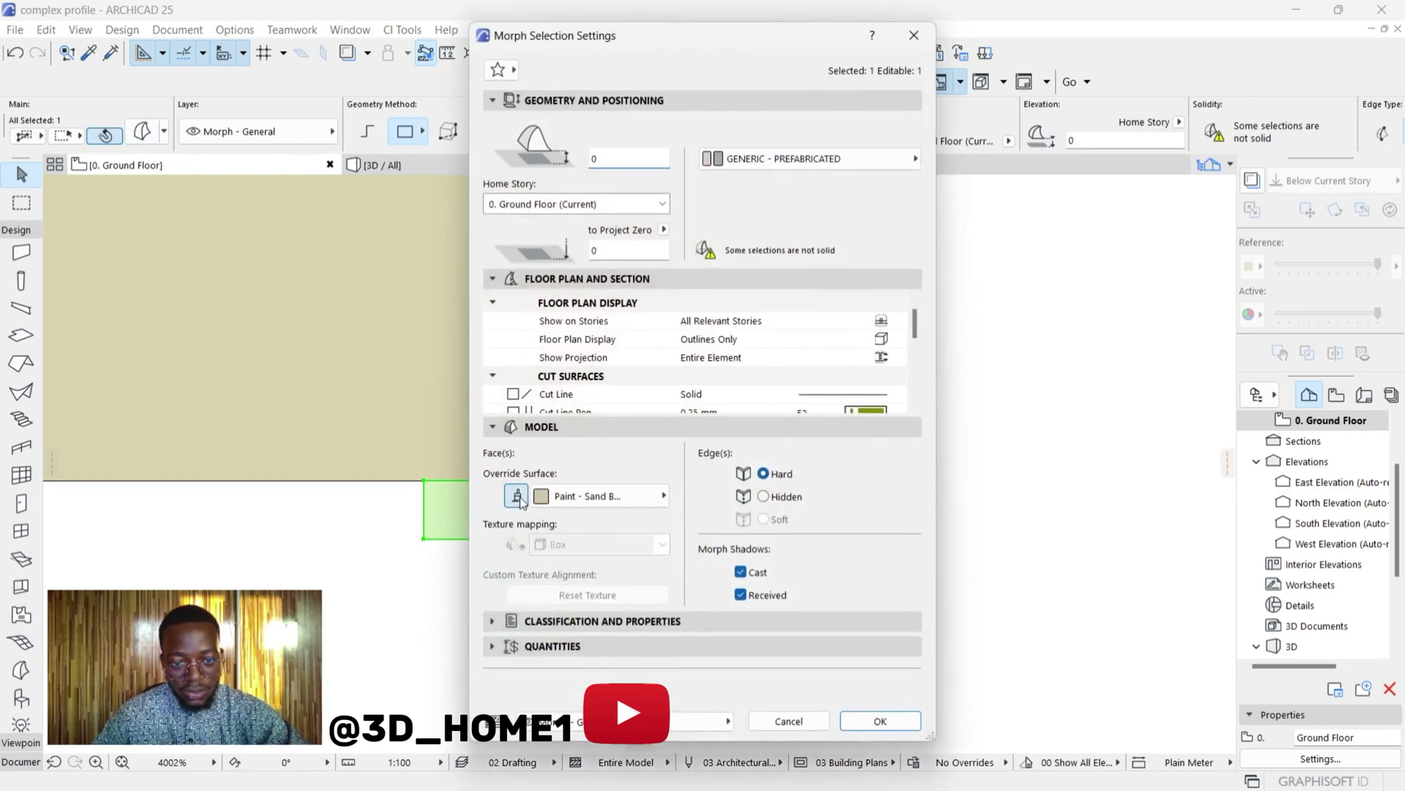
left_click(542, 496)
left_click(874, 653)
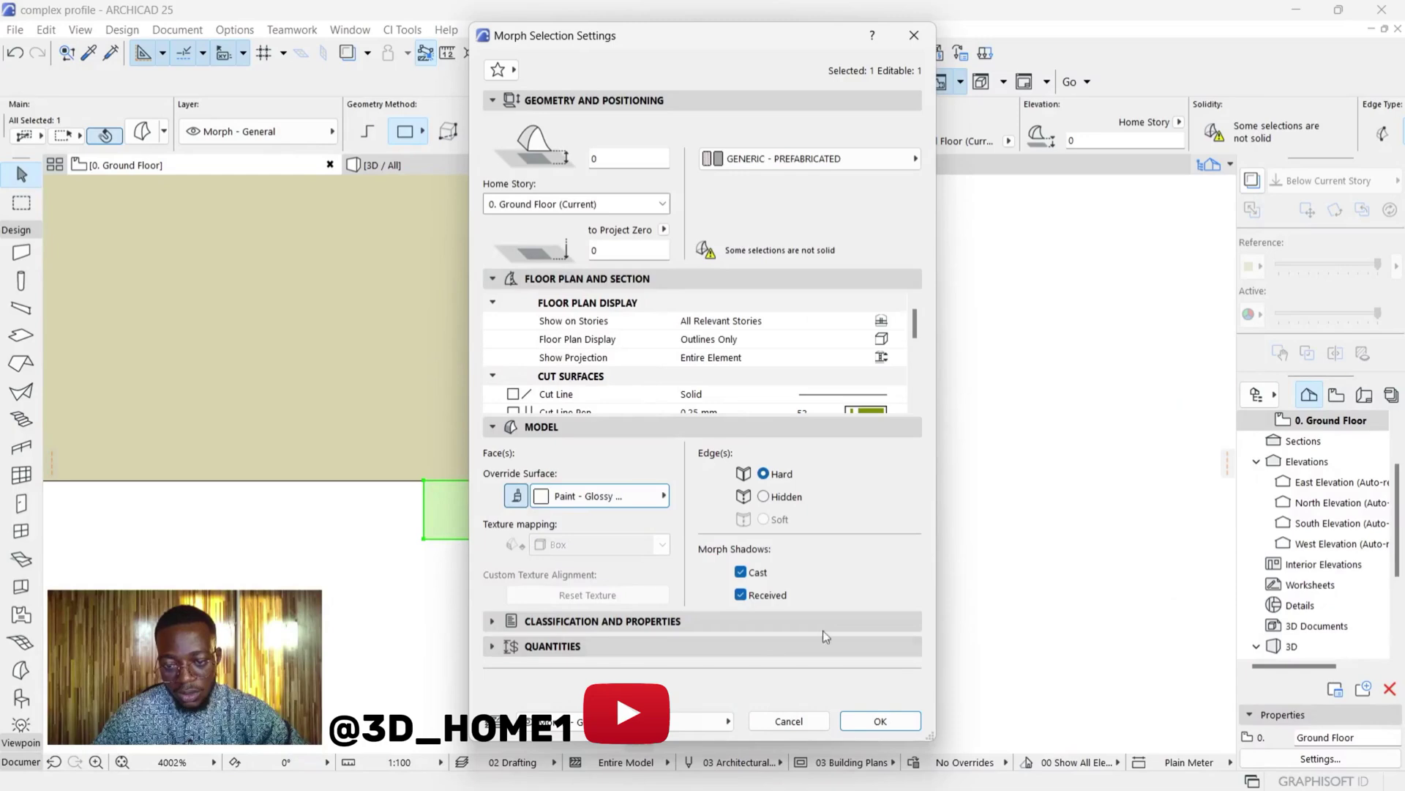
left_click(880, 721)
left_click(708, 635)
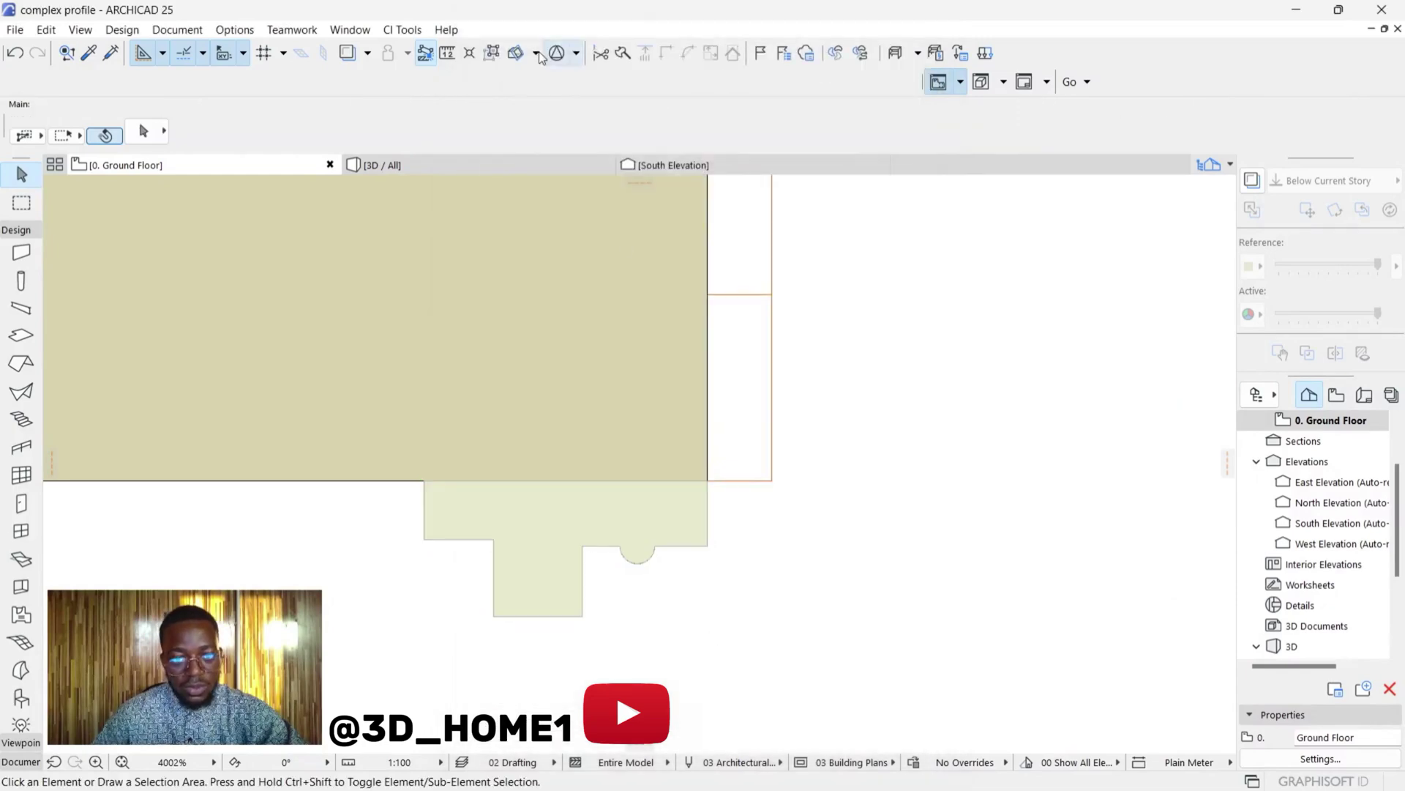
- In the 3D view, shift the beaded profile morph about 40 mm along the wall to meet the outer edge of the double door's frame
left_click(413, 165)
scroll(496, 533, "up", 5)
scroll(584, 527, "down", 5)
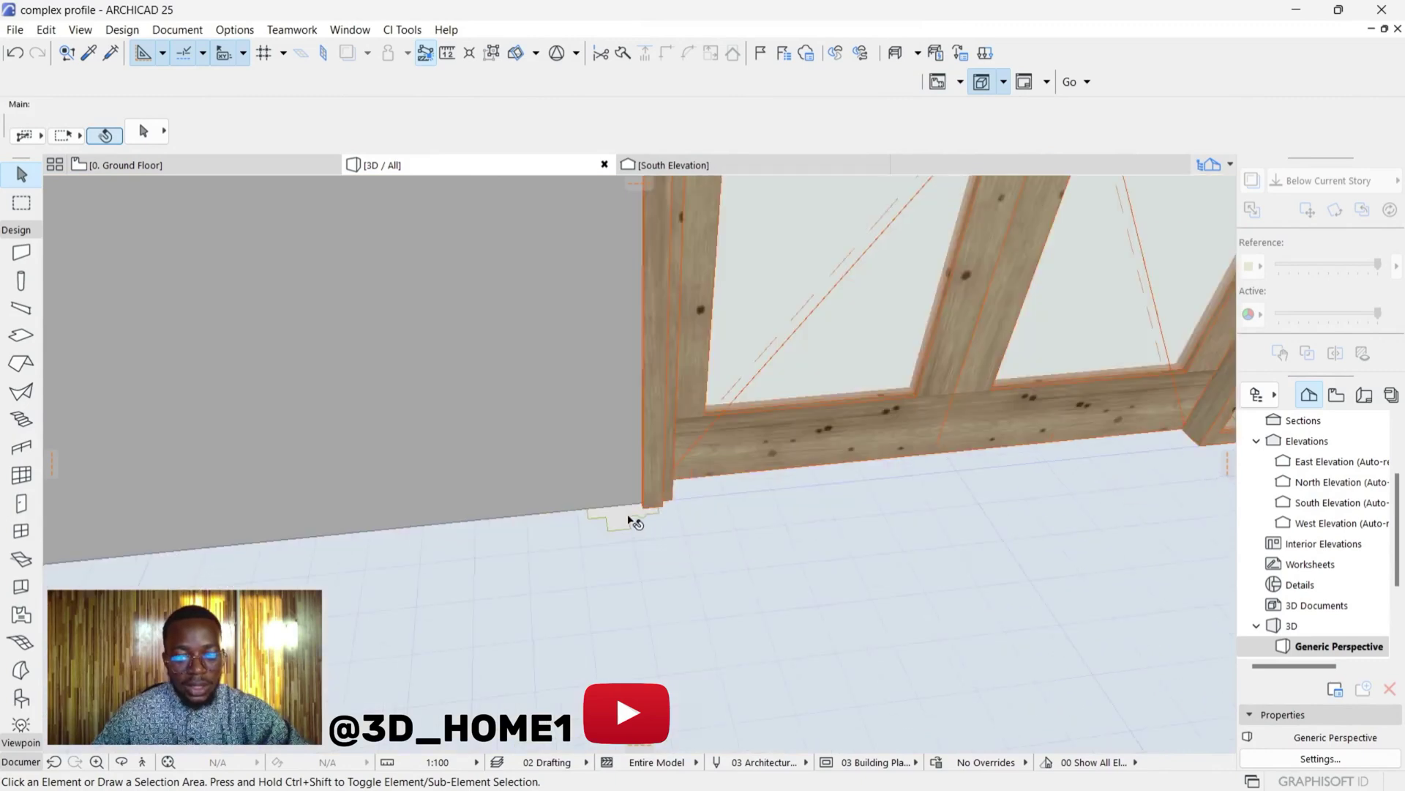
scroll(634, 520, "up", 5)
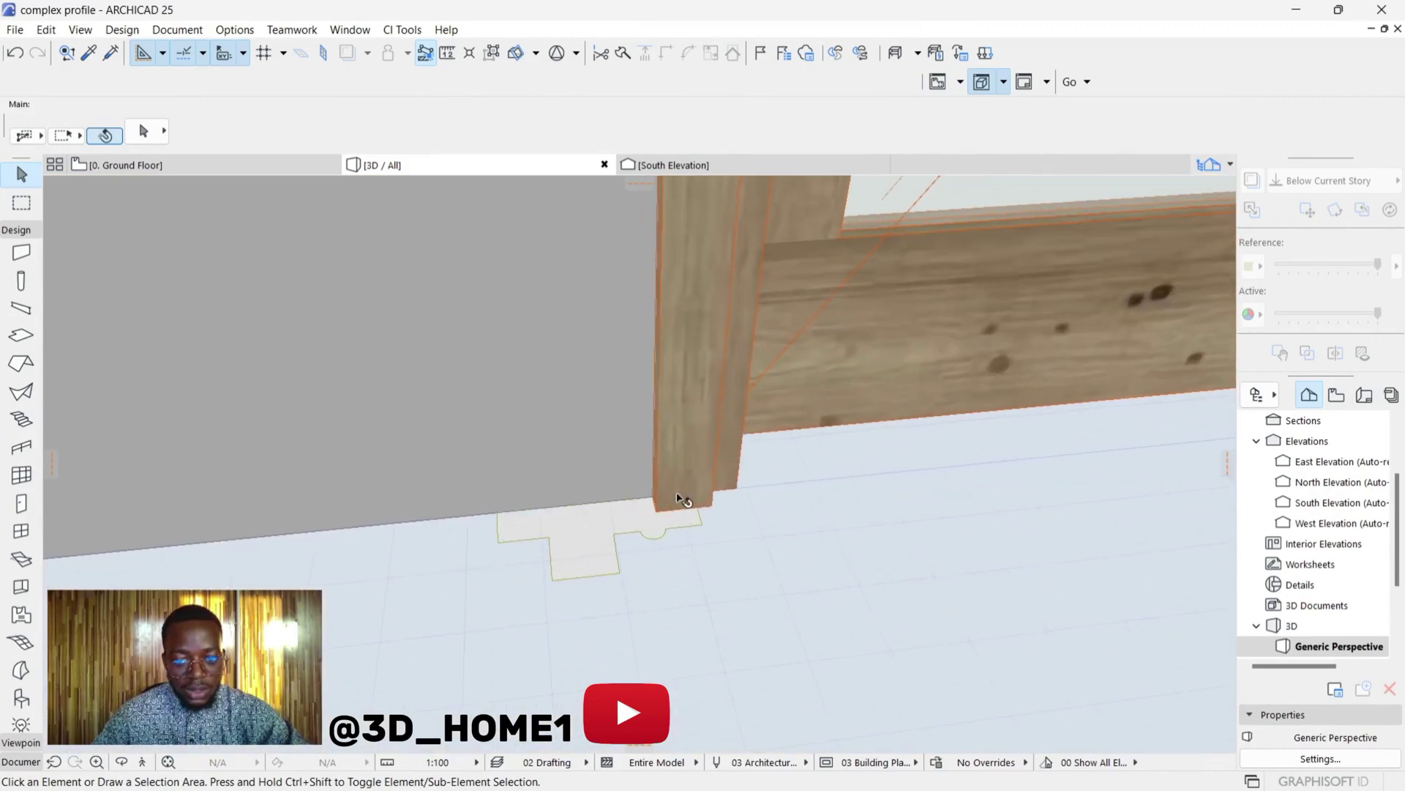
left_click(657, 513)
left_click(626, 518)
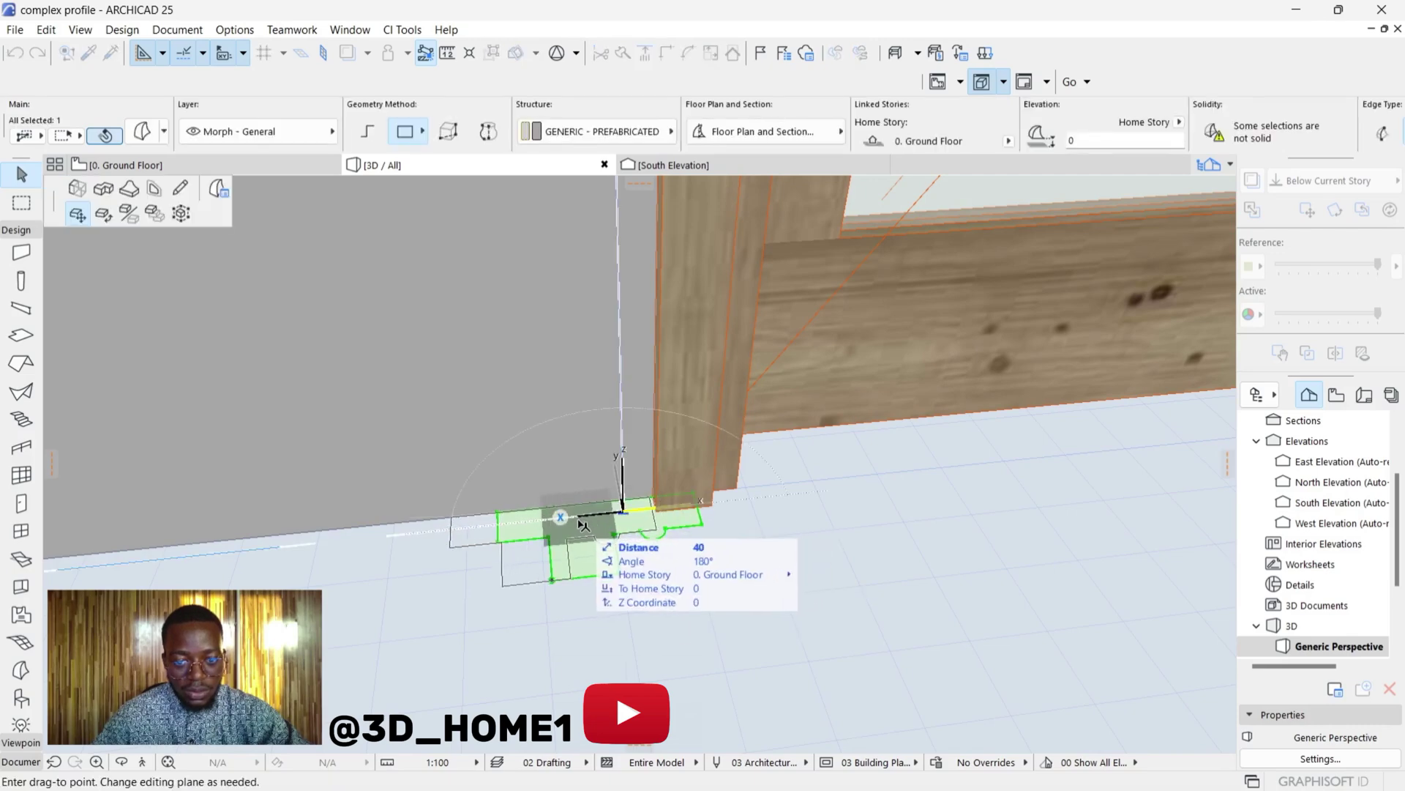
left_click(582, 517)
left_click(669, 574)
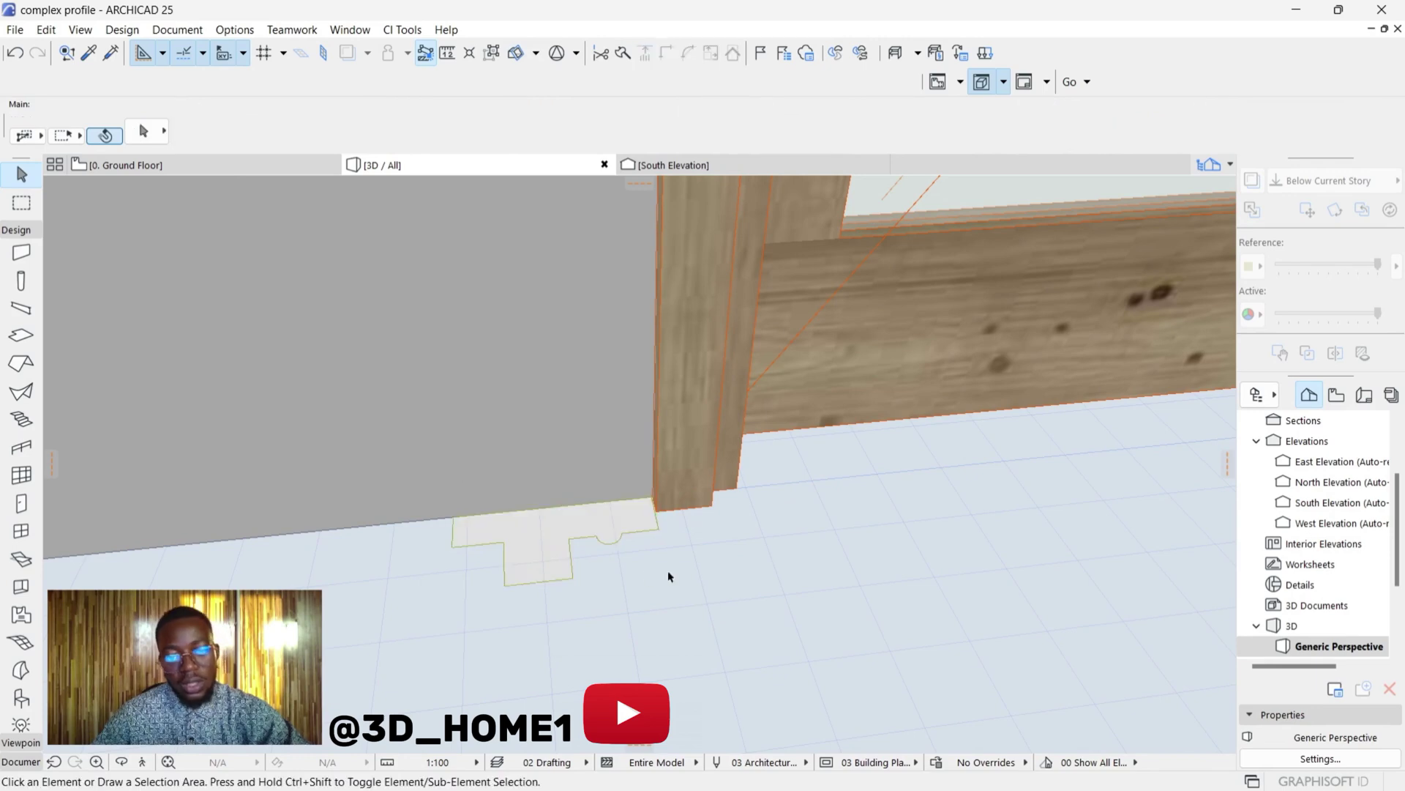
- Start a tube extrusion of the beaded profile from its frame-side corner and run it up the jamb about 2223 mm to the arch's springing point
scroll(622, 516, "up", 2)
left_click(650, 509)
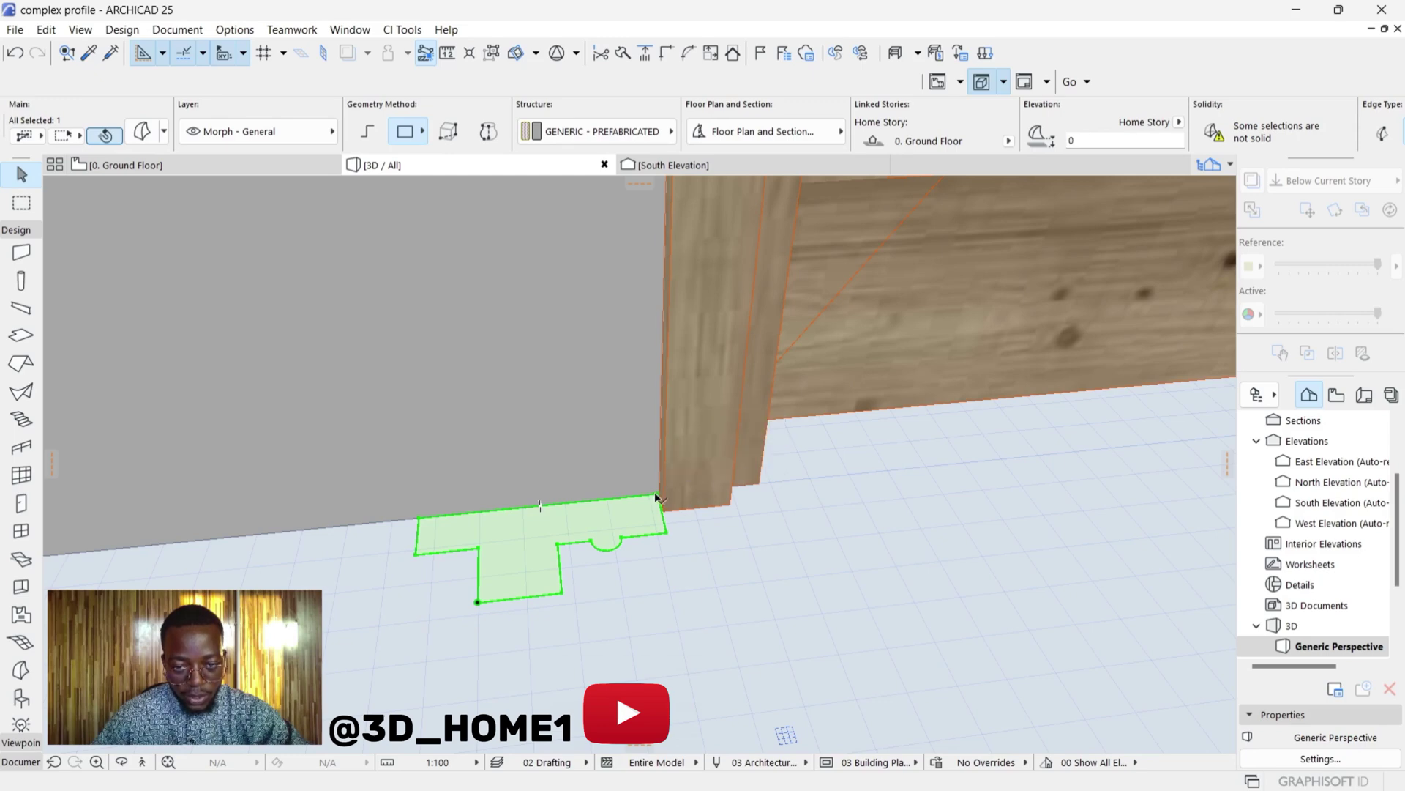
left_click(658, 496)
scroll(649, 499, "down", 1)
scroll(631, 503, "down", 8)
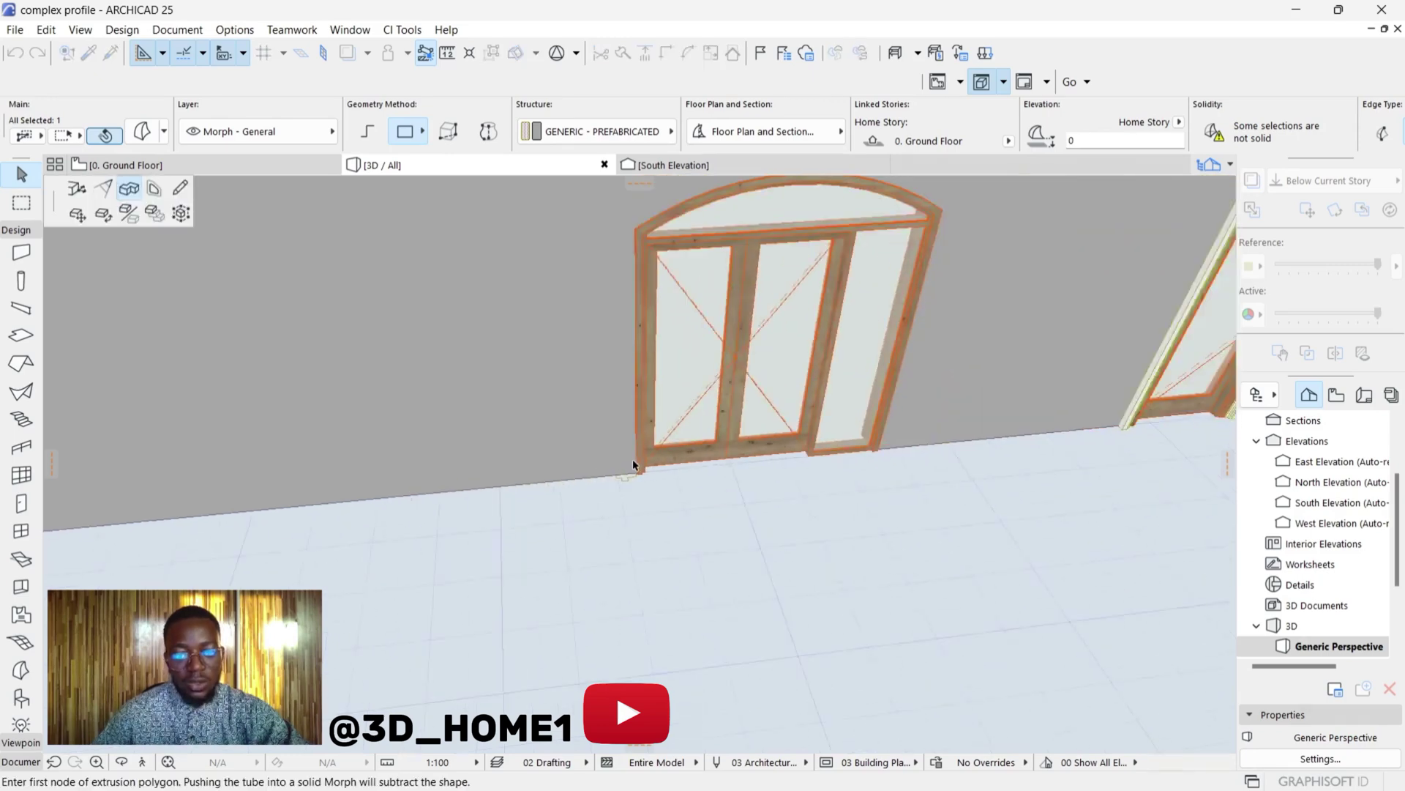
scroll(627, 250, "up", 3)
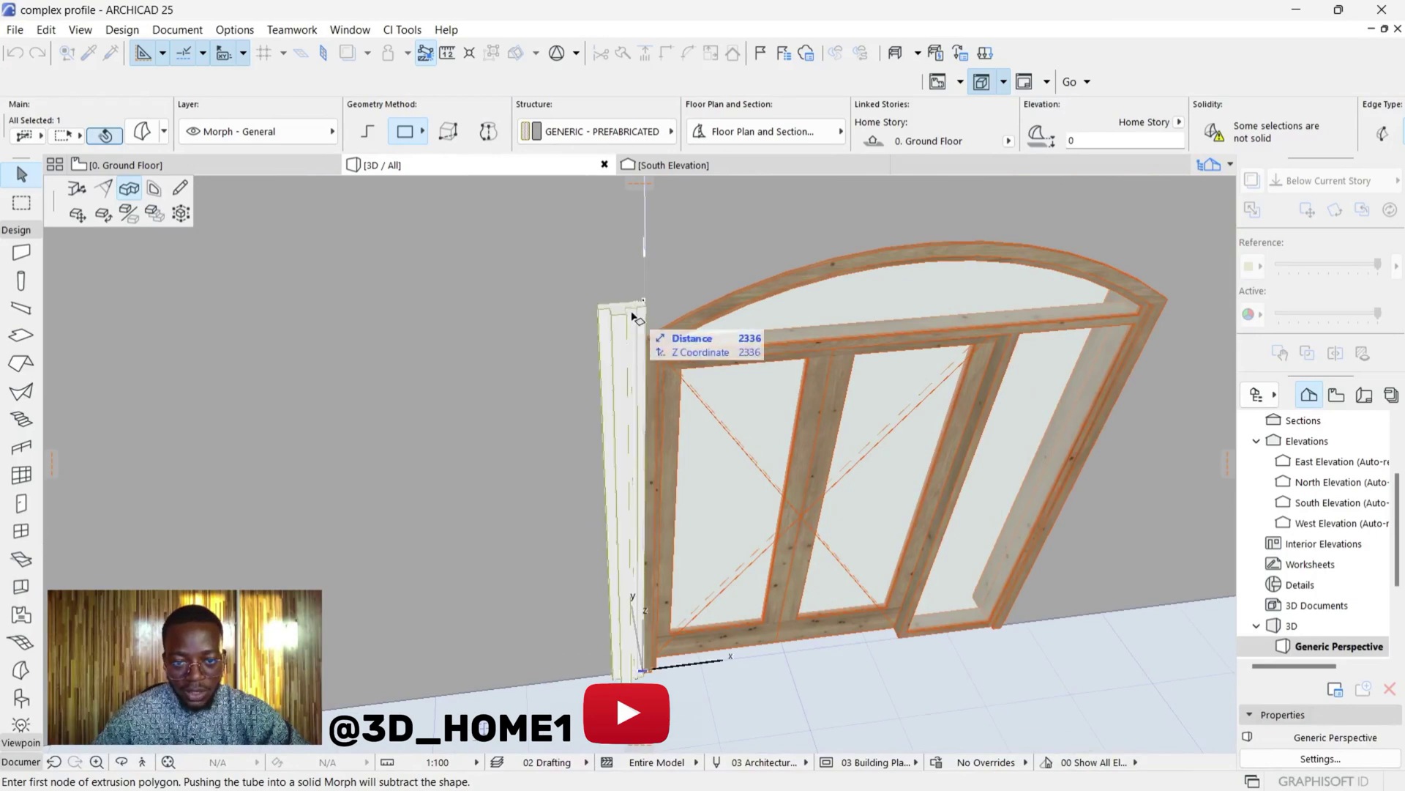
scroll(629, 340, "up", 5)
scroll(632, 341, "up", 5)
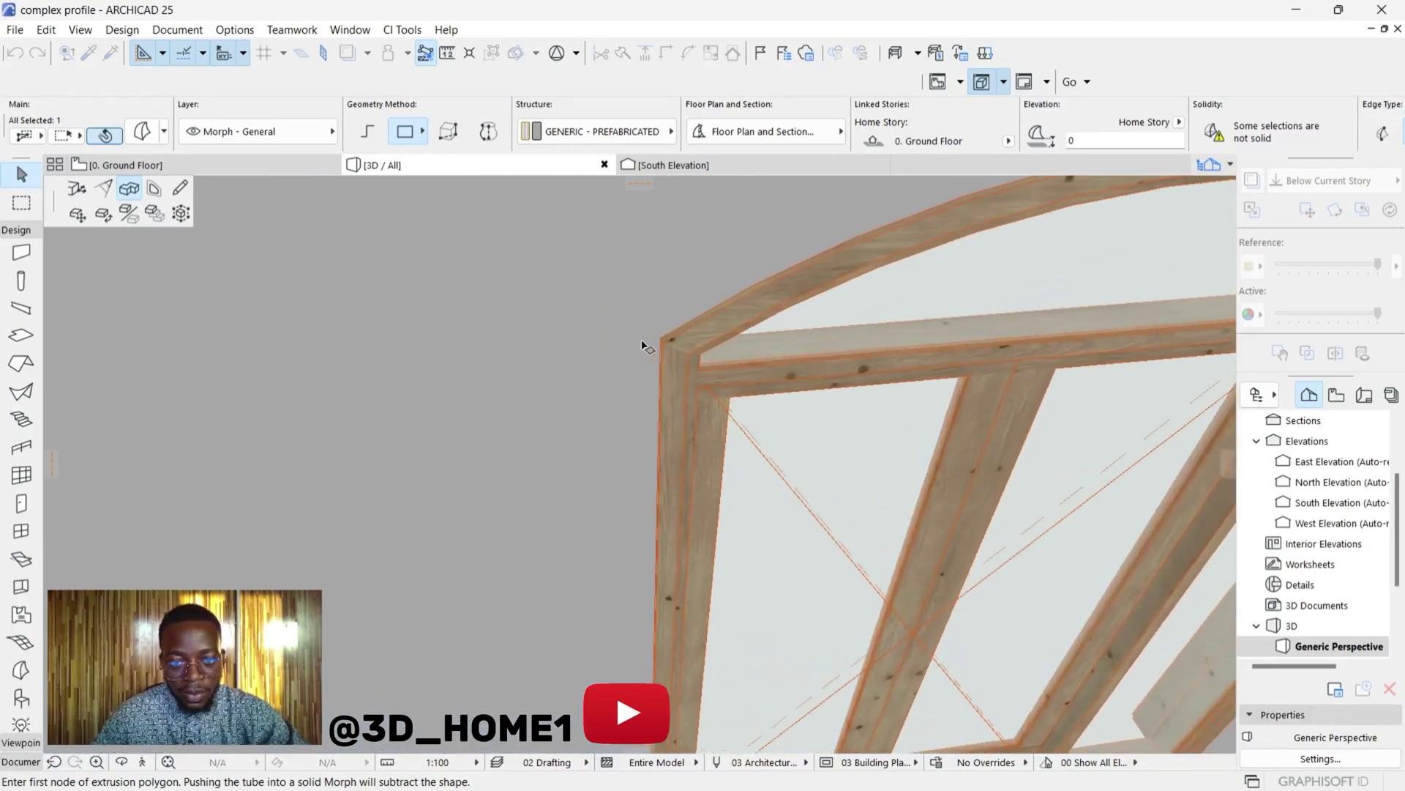
scroll(639, 340, "up", 2)
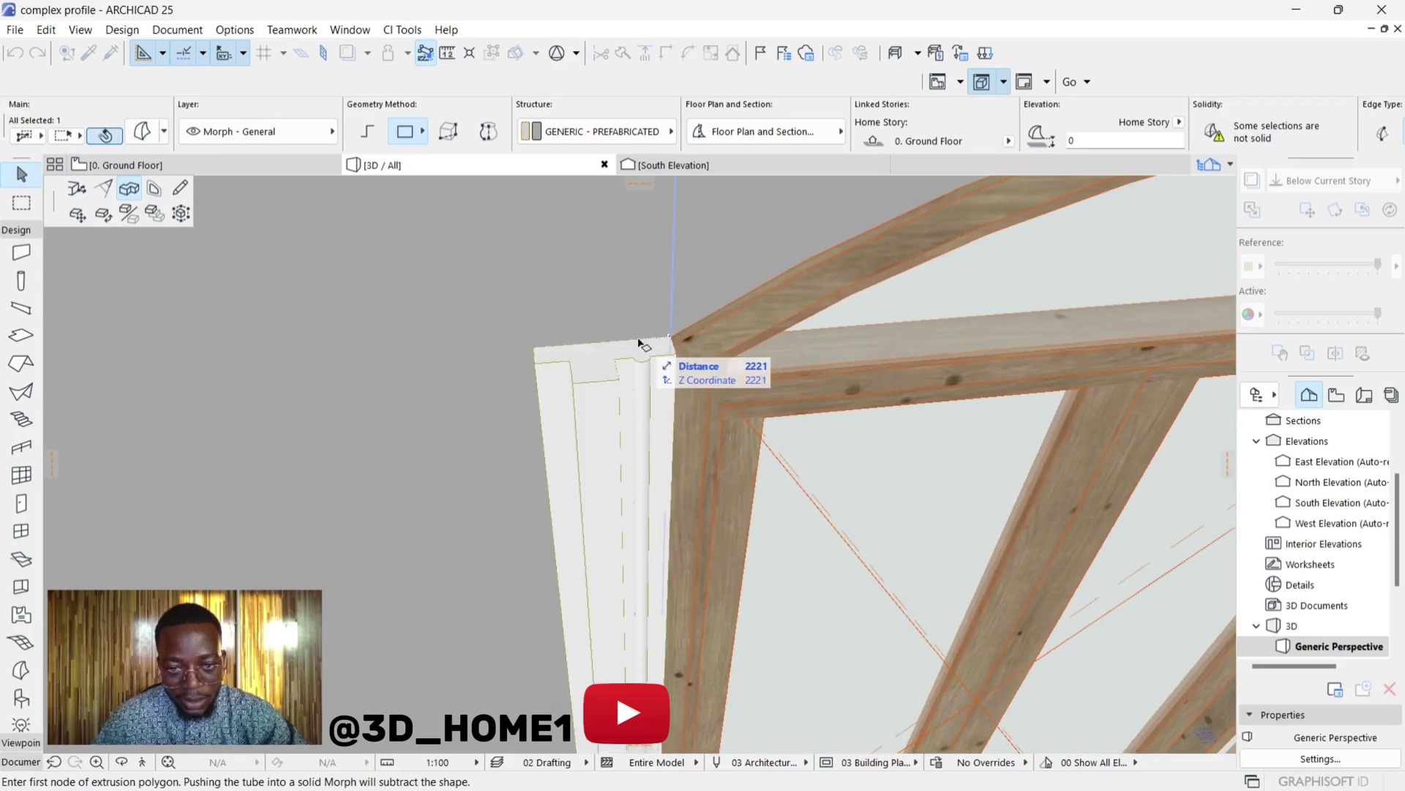
scroll(638, 341, "down", 1)
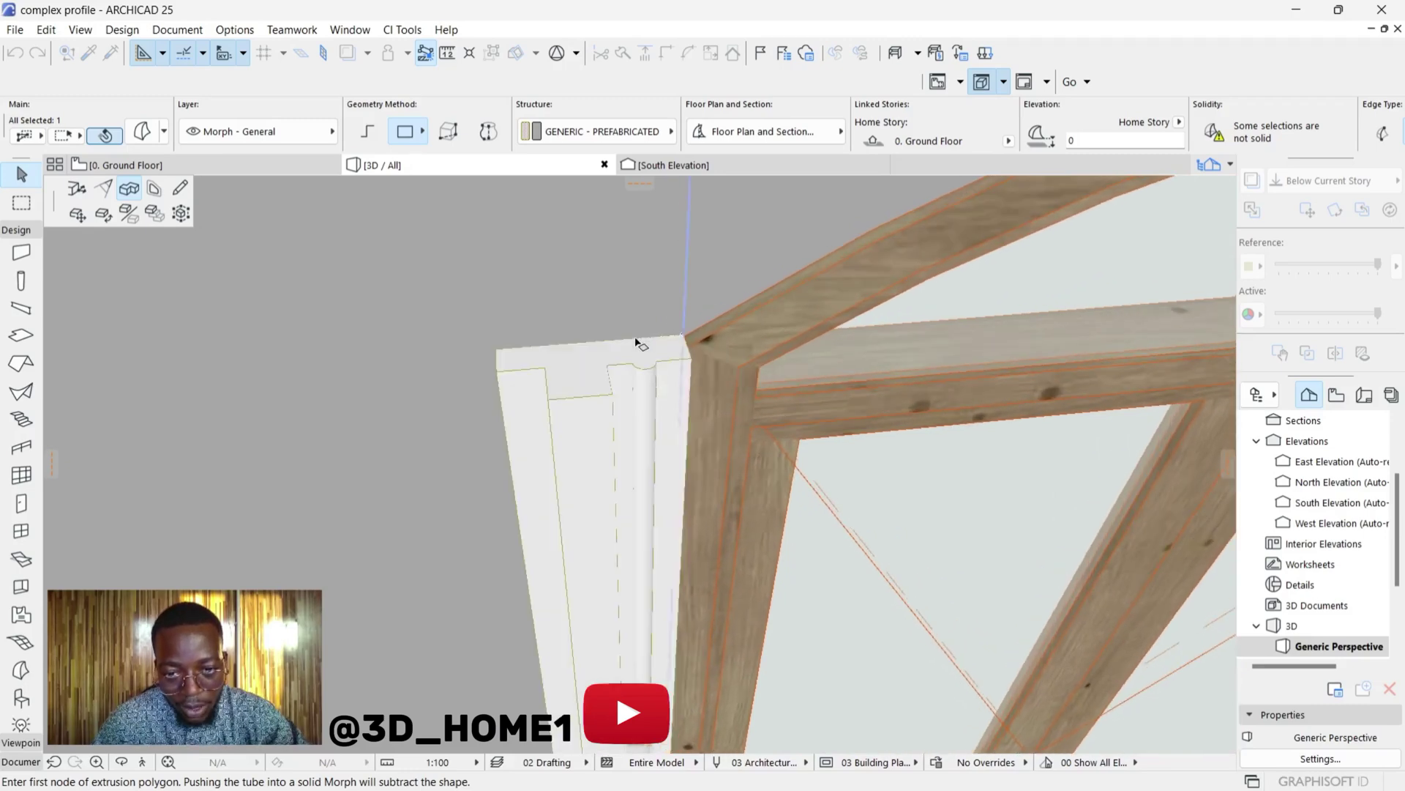
scroll(637, 339, "up", 1)
scroll(662, 342, "down", 1)
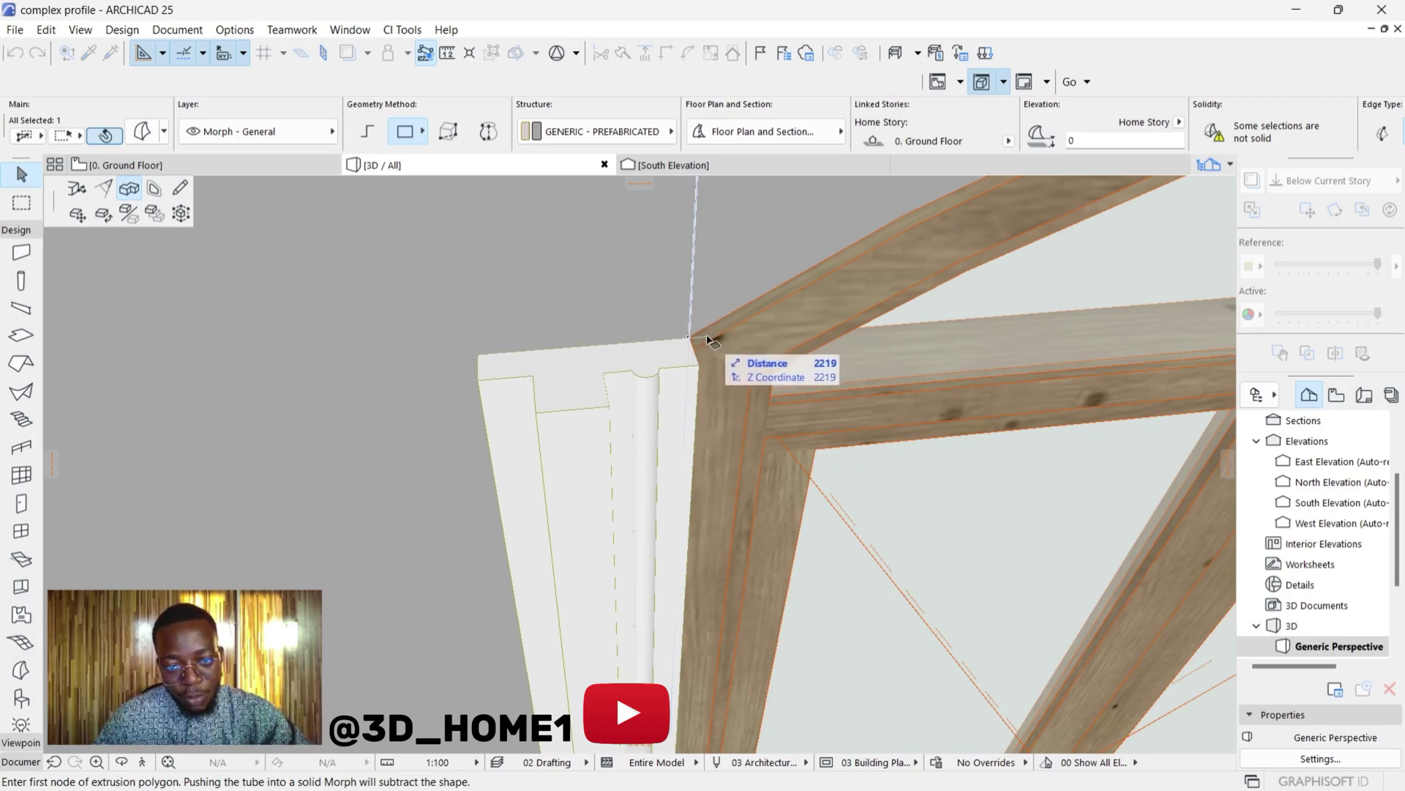
scroll(699, 340, "up", 1)
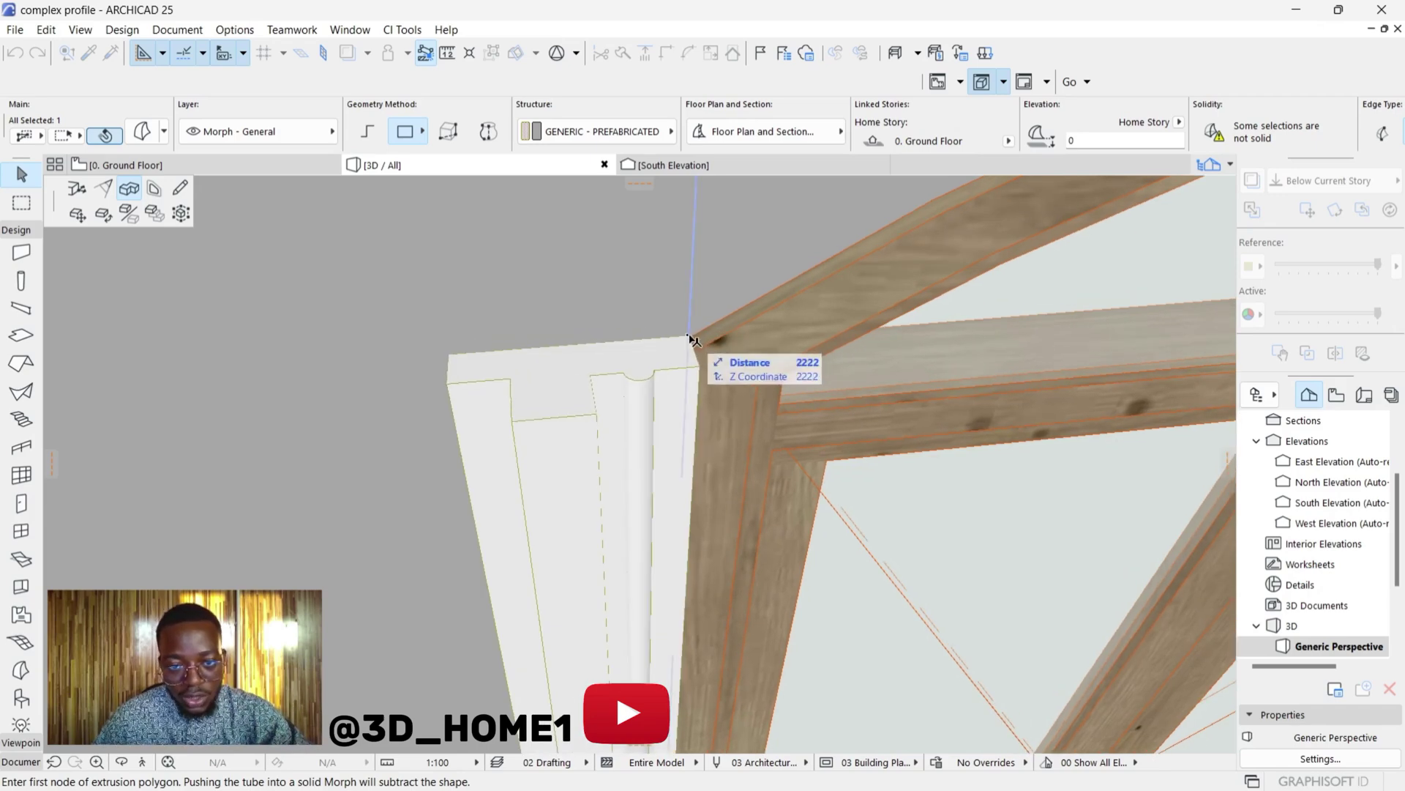
left_click(635, 341)
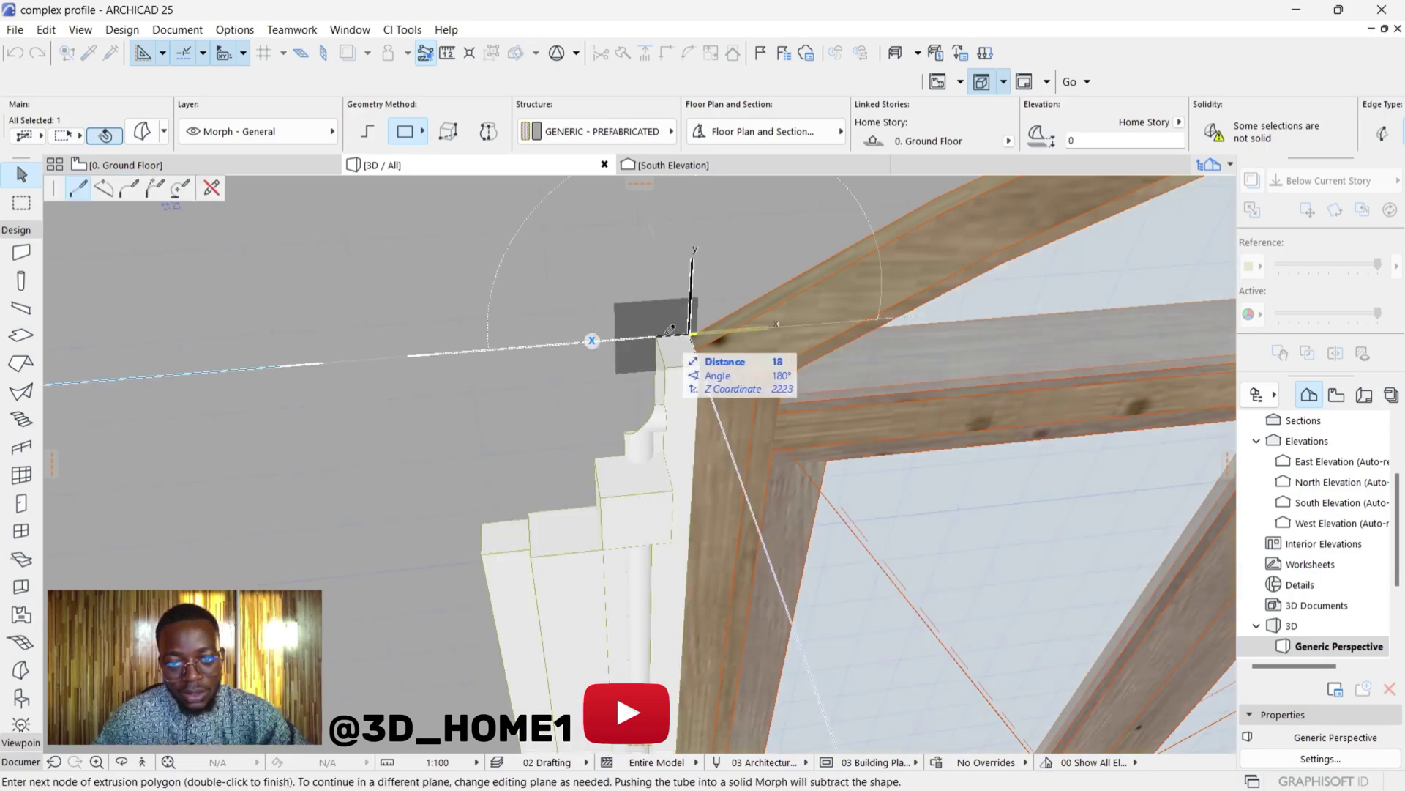
- Continue the tube as an arc to the frame's opposite upper corner, following the door's arched head with a radius of about 1997 mm
left_click(106, 189)
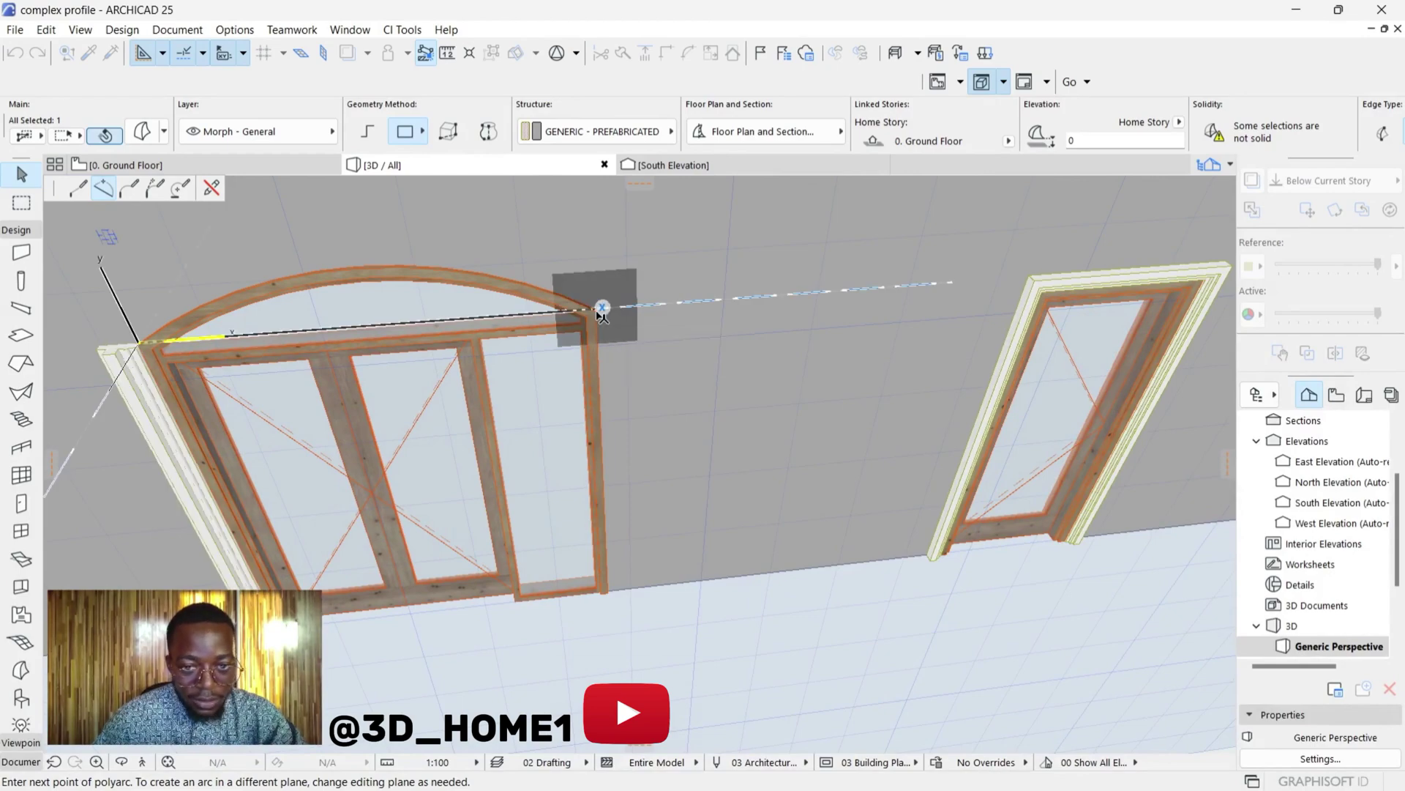
scroll(597, 311, "up", 2)
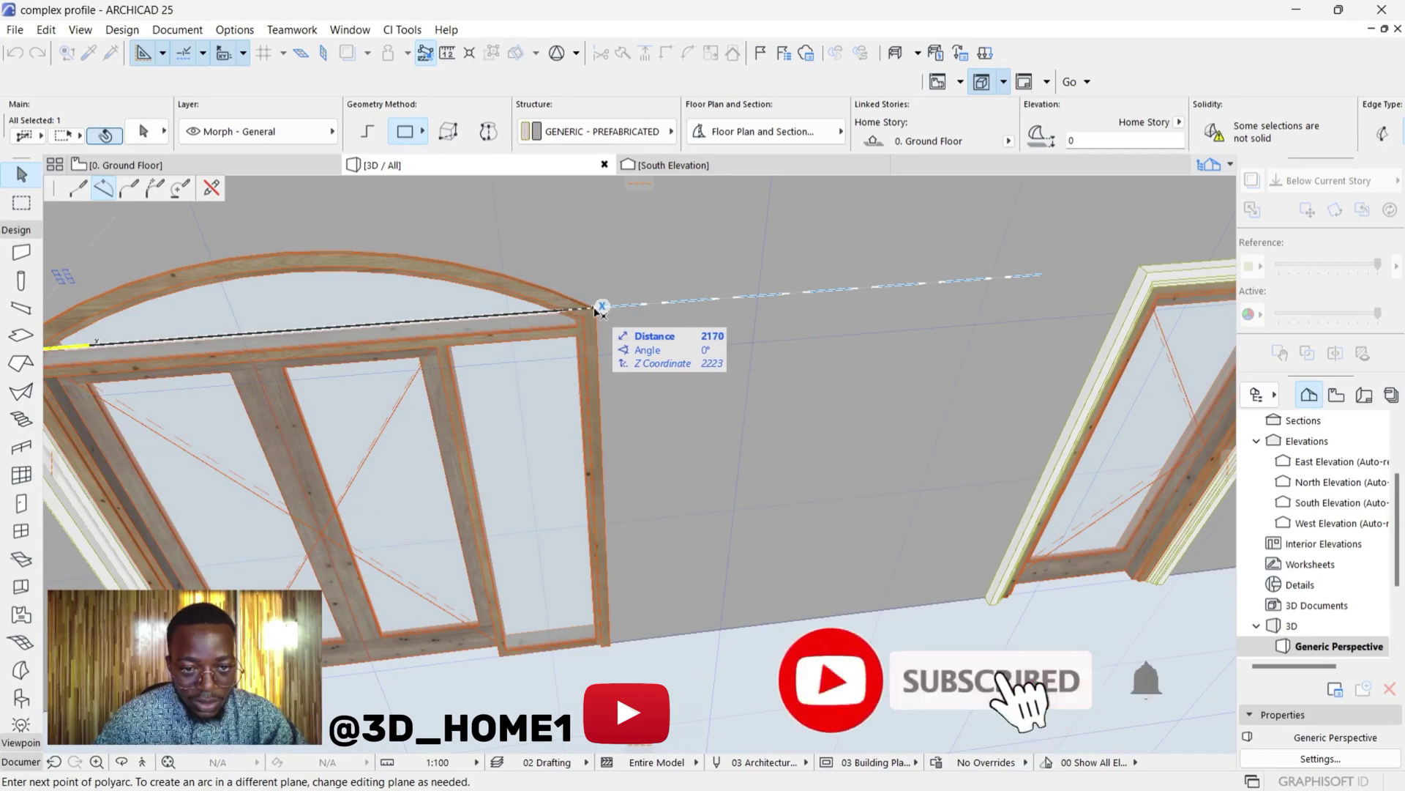
left_click(597, 311)
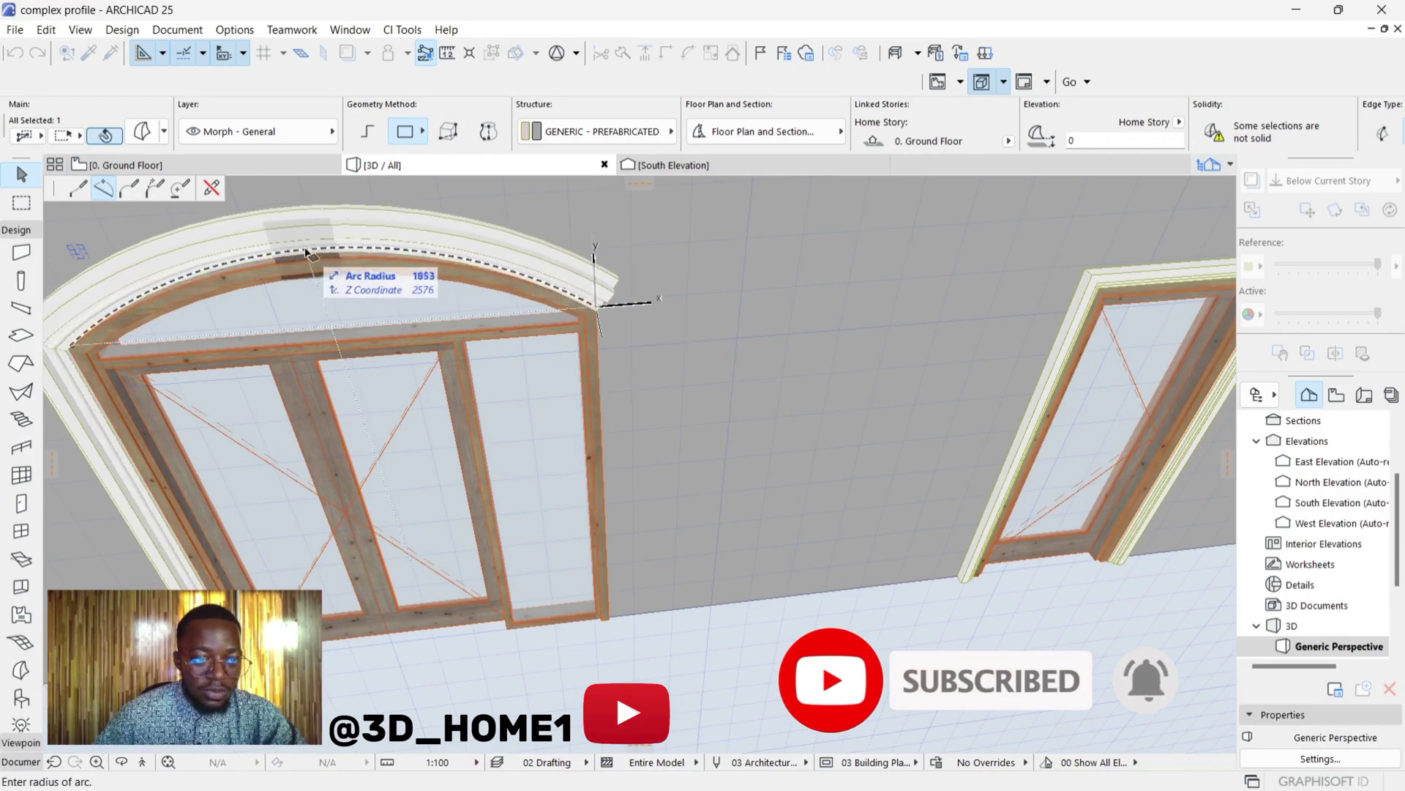
scroll(306, 252, "up", 5)
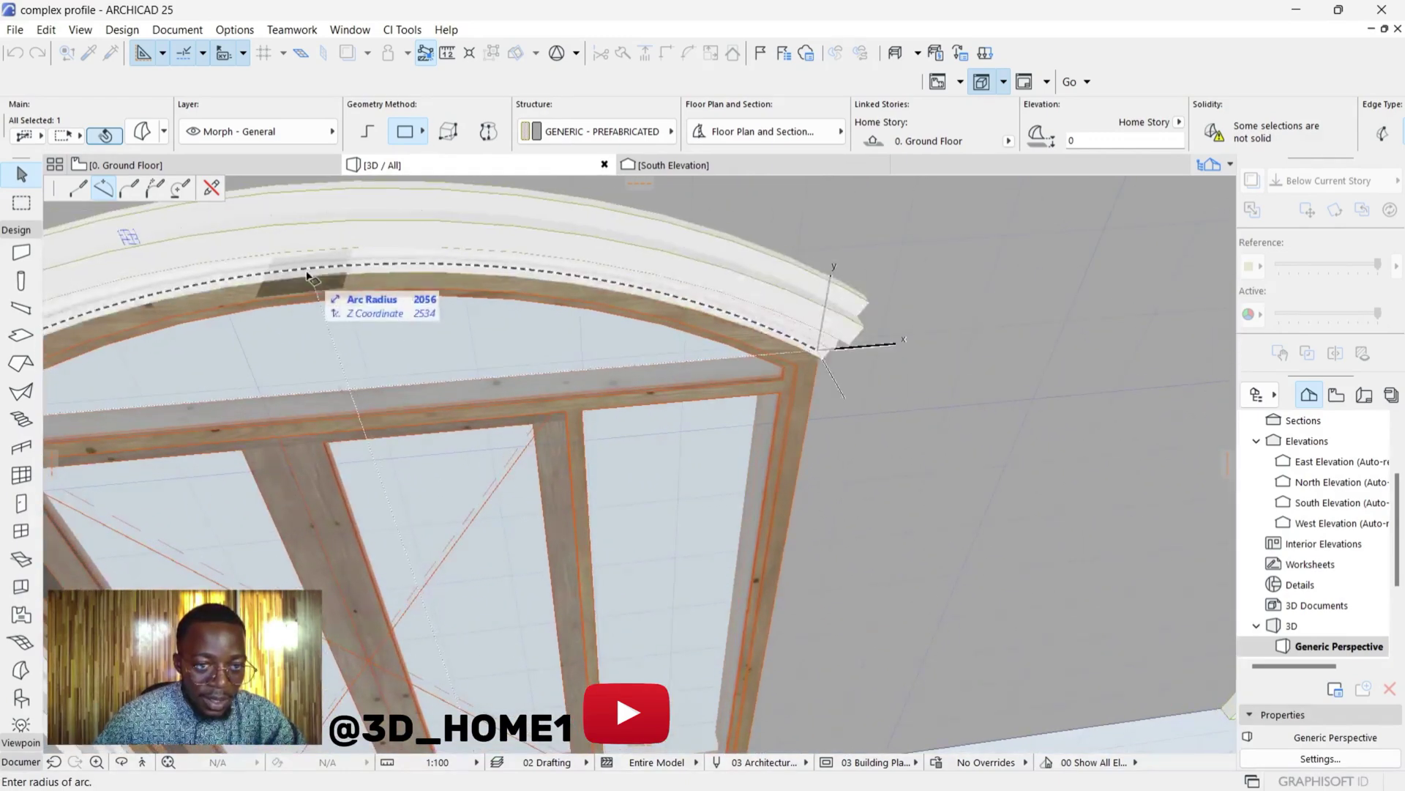
scroll(304, 271, "up", 2)
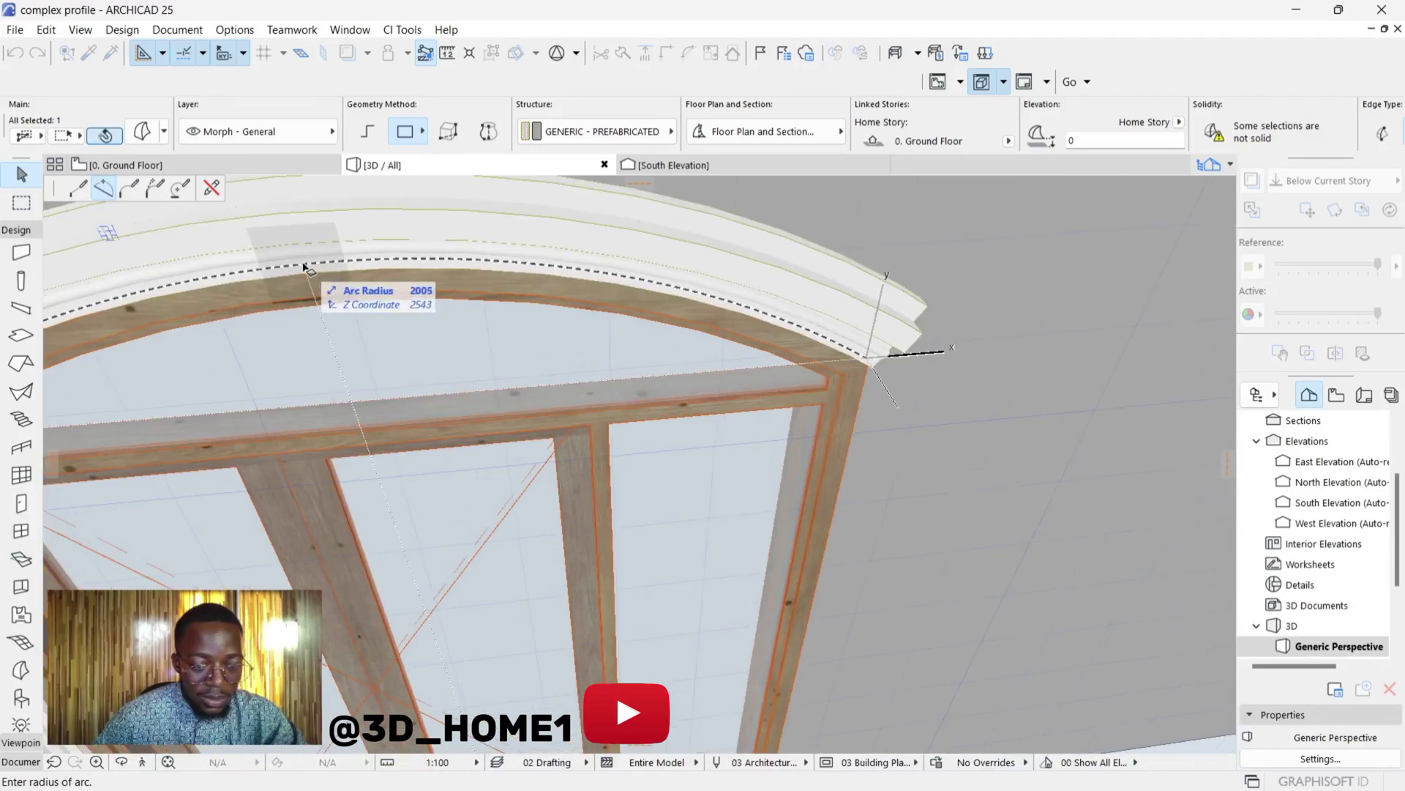
middle_click_drag(303, 267, 357, 200, "shift")
scroll(640, 463, "up", 5)
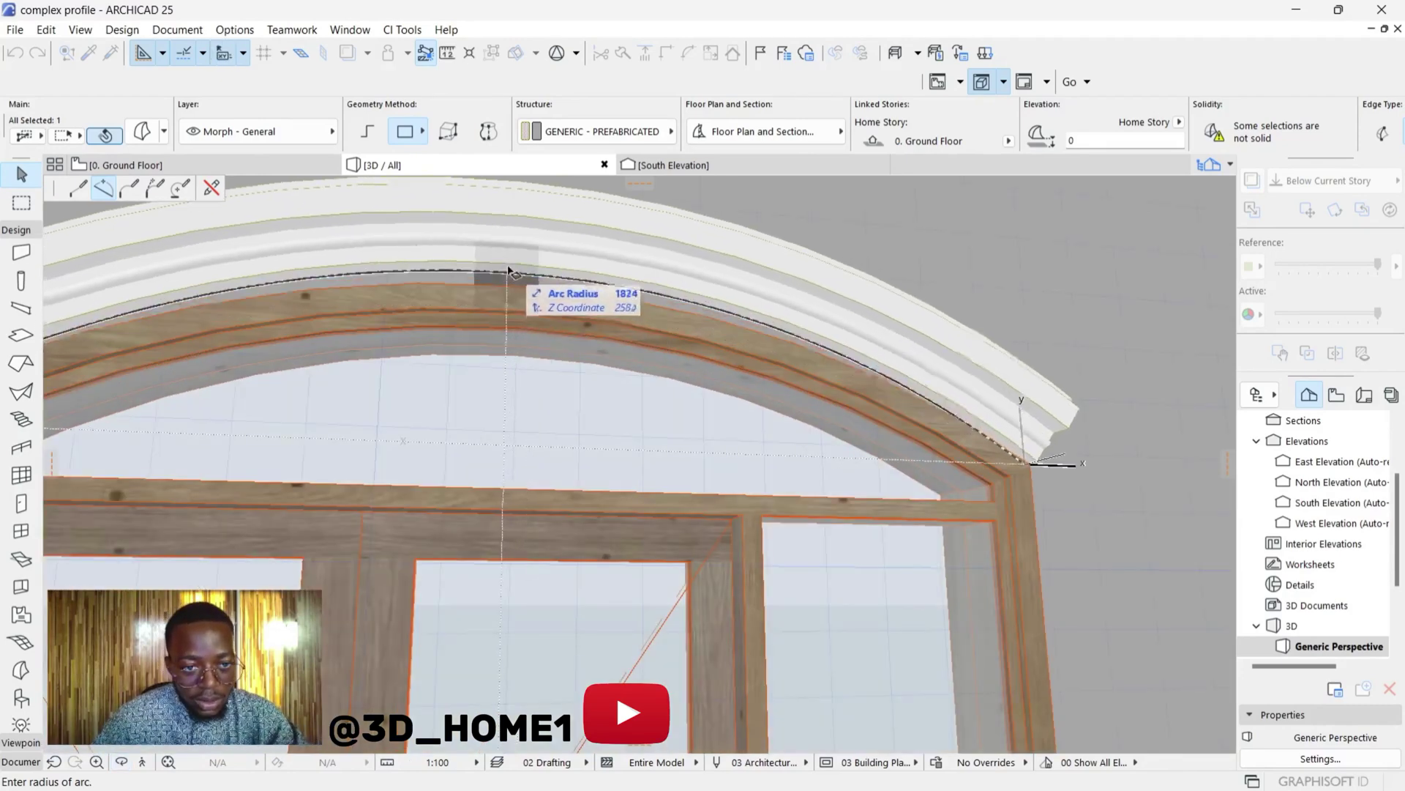
middle_click_drag(508, 262, 501, 286, "shift")
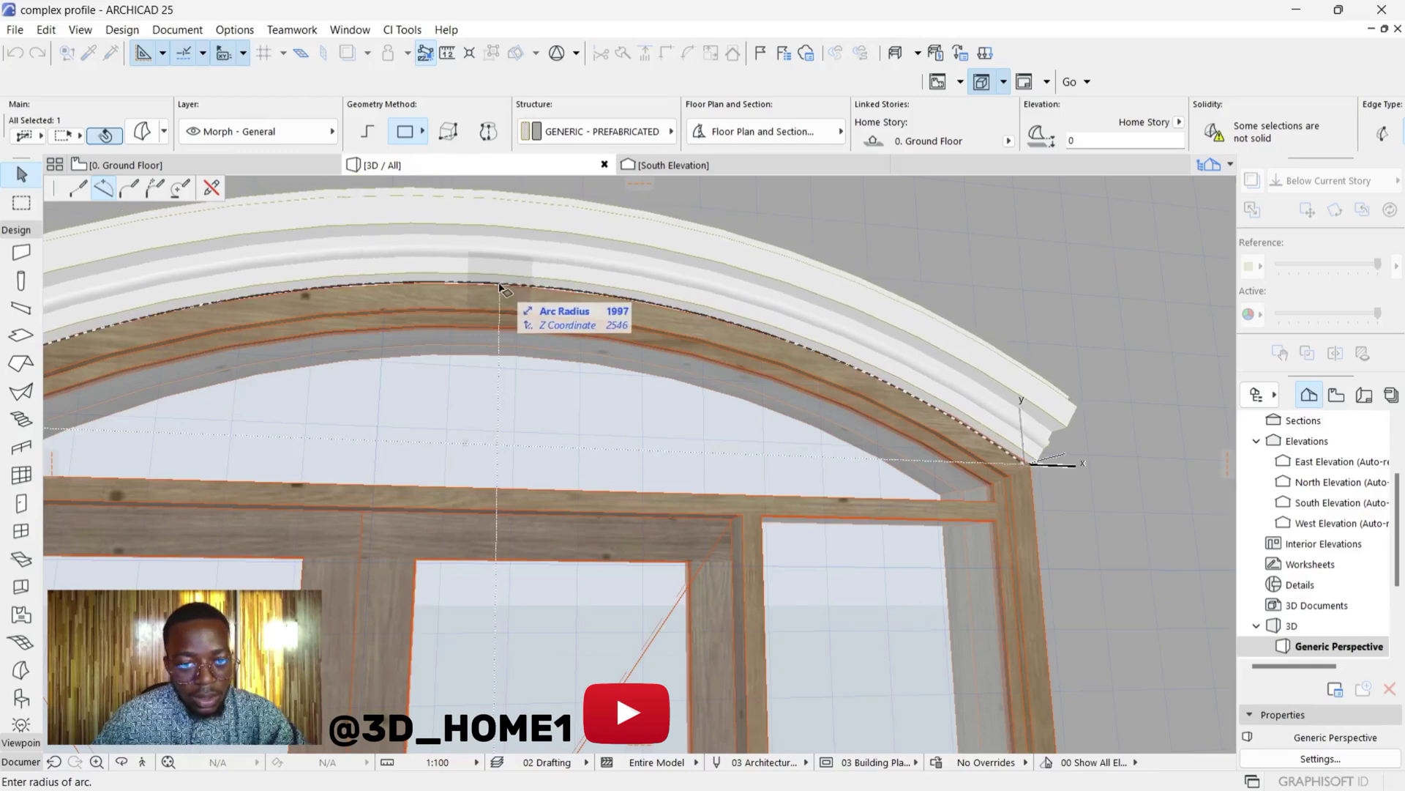
left_click(499, 288)
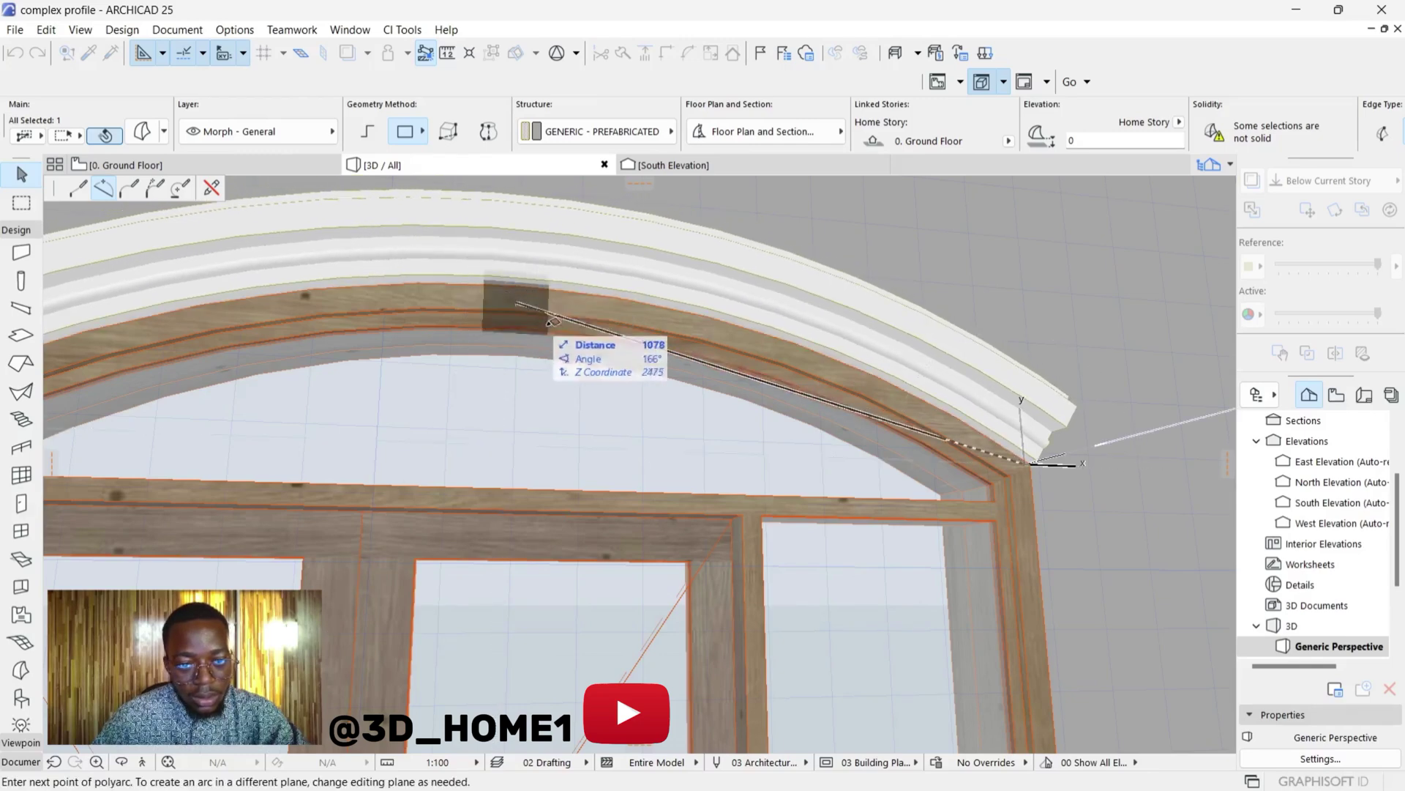
- Continue the tube straight down to the foot of the opposite jamb and finish the extrusion
left_click(79, 190)
scroll(635, 316, "down", 5)
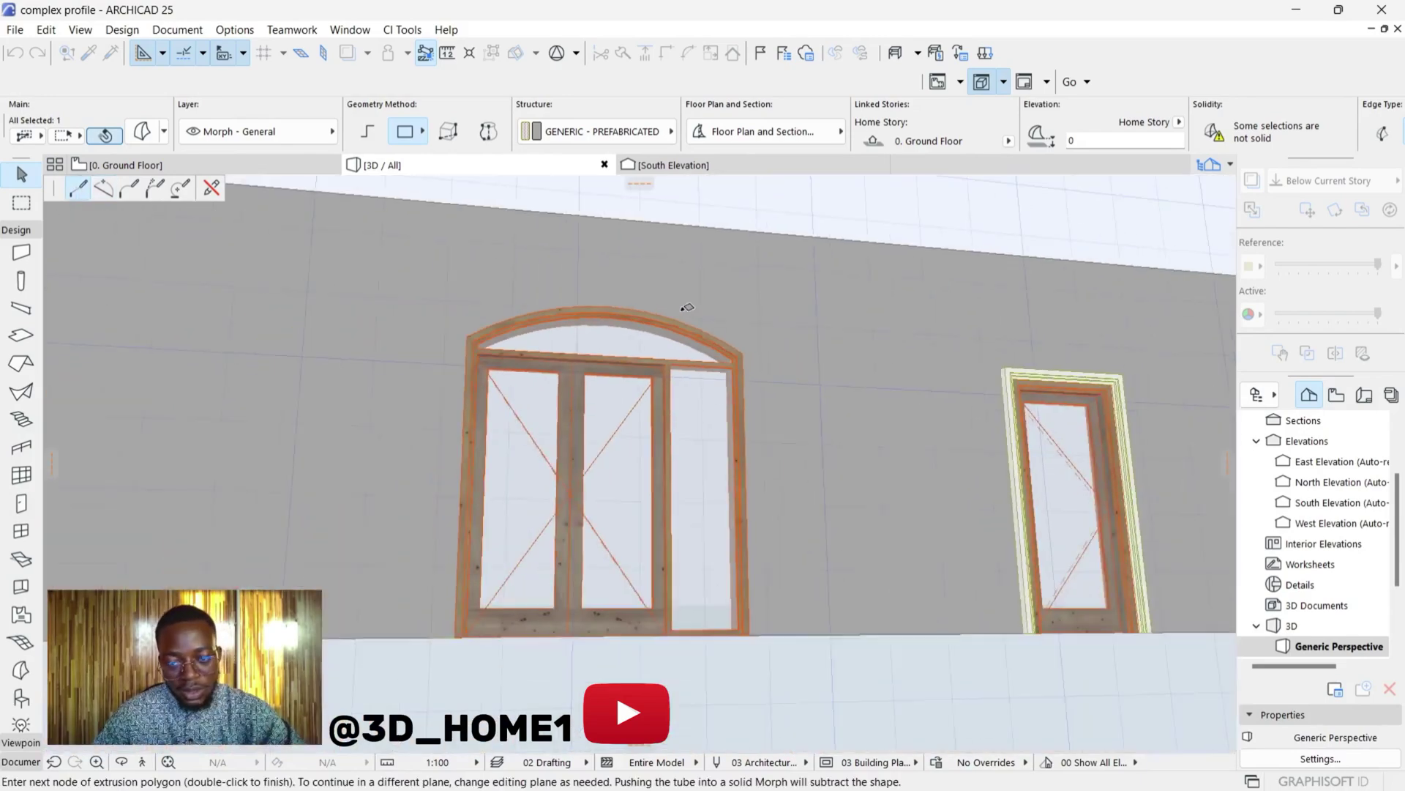
scroll(728, 553, "up", 6)
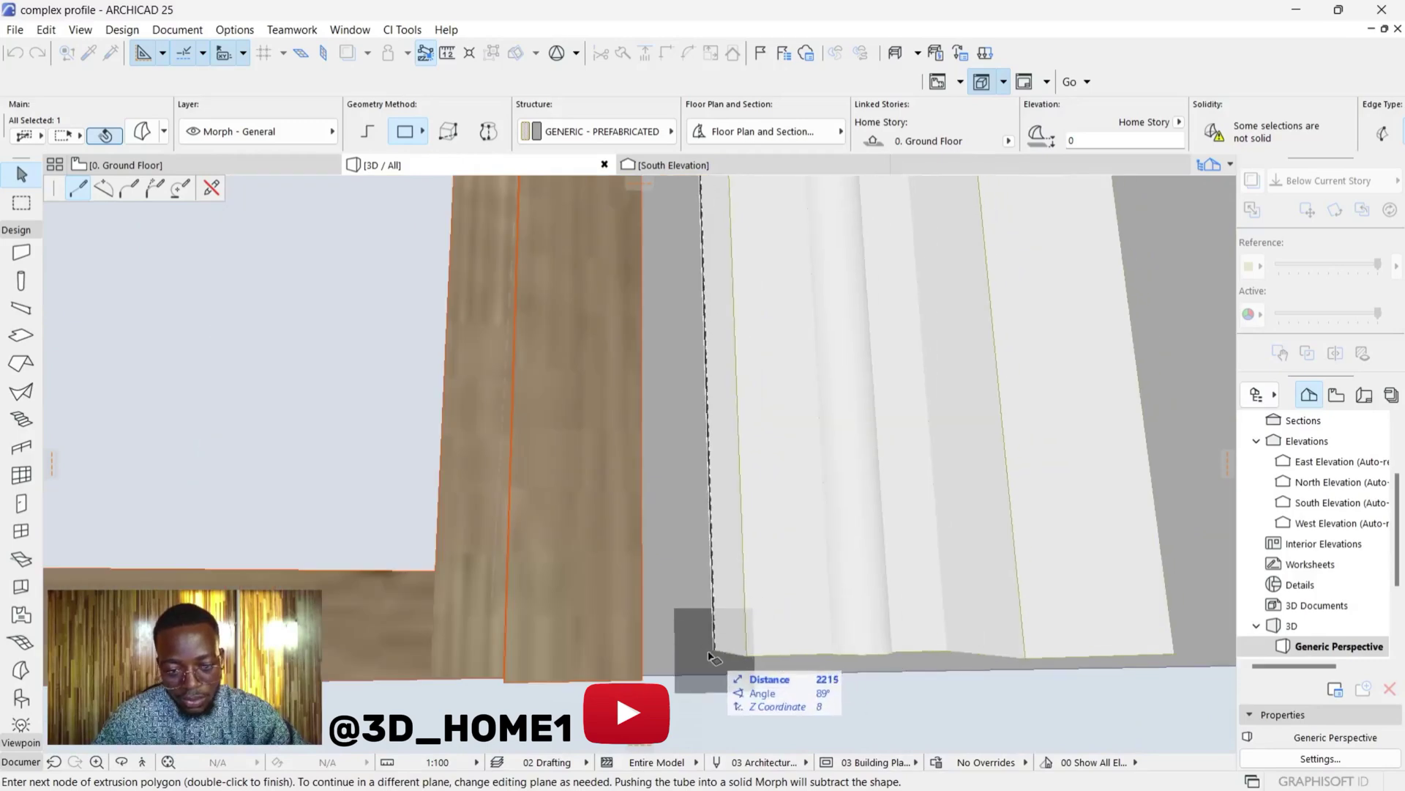
left_click(645, 678)
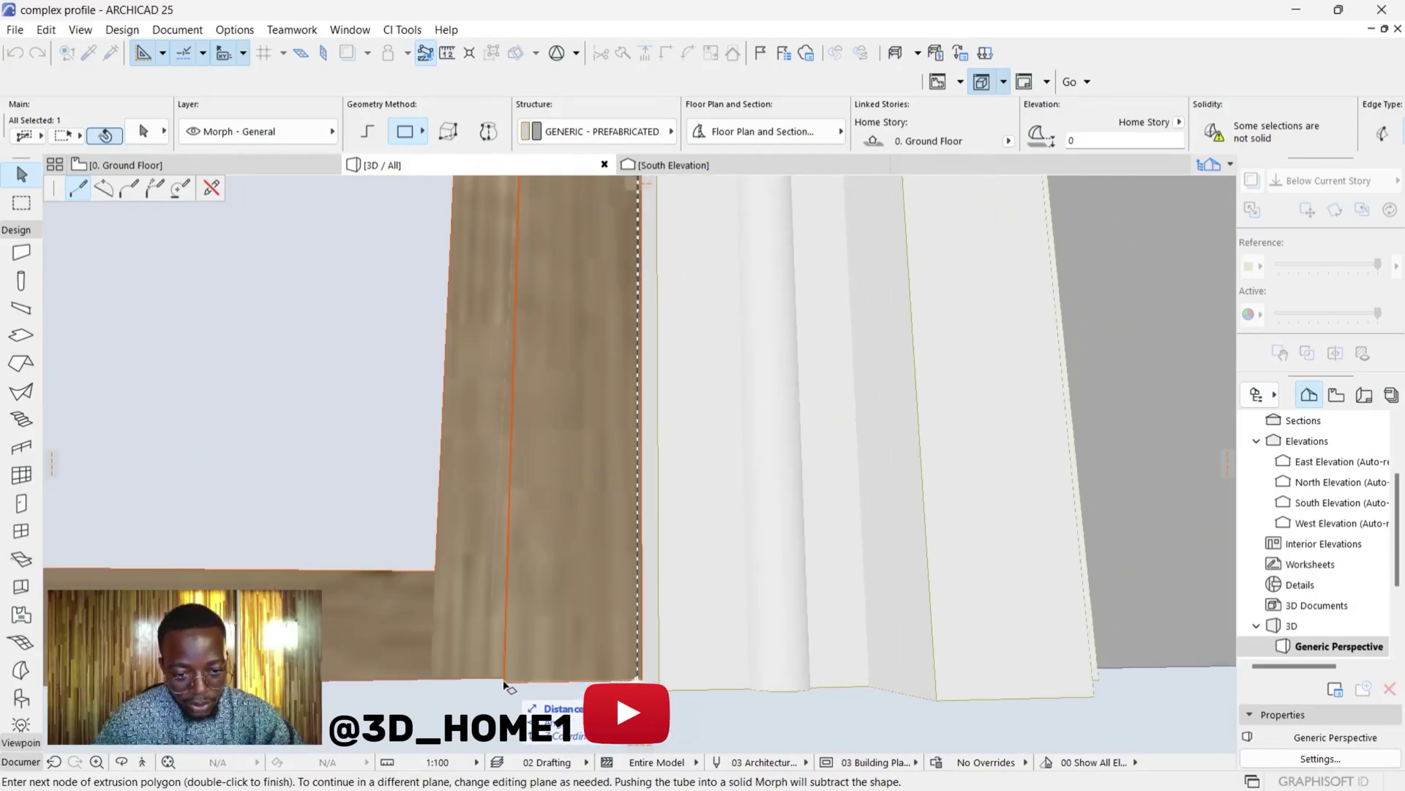
right_click(504, 683)
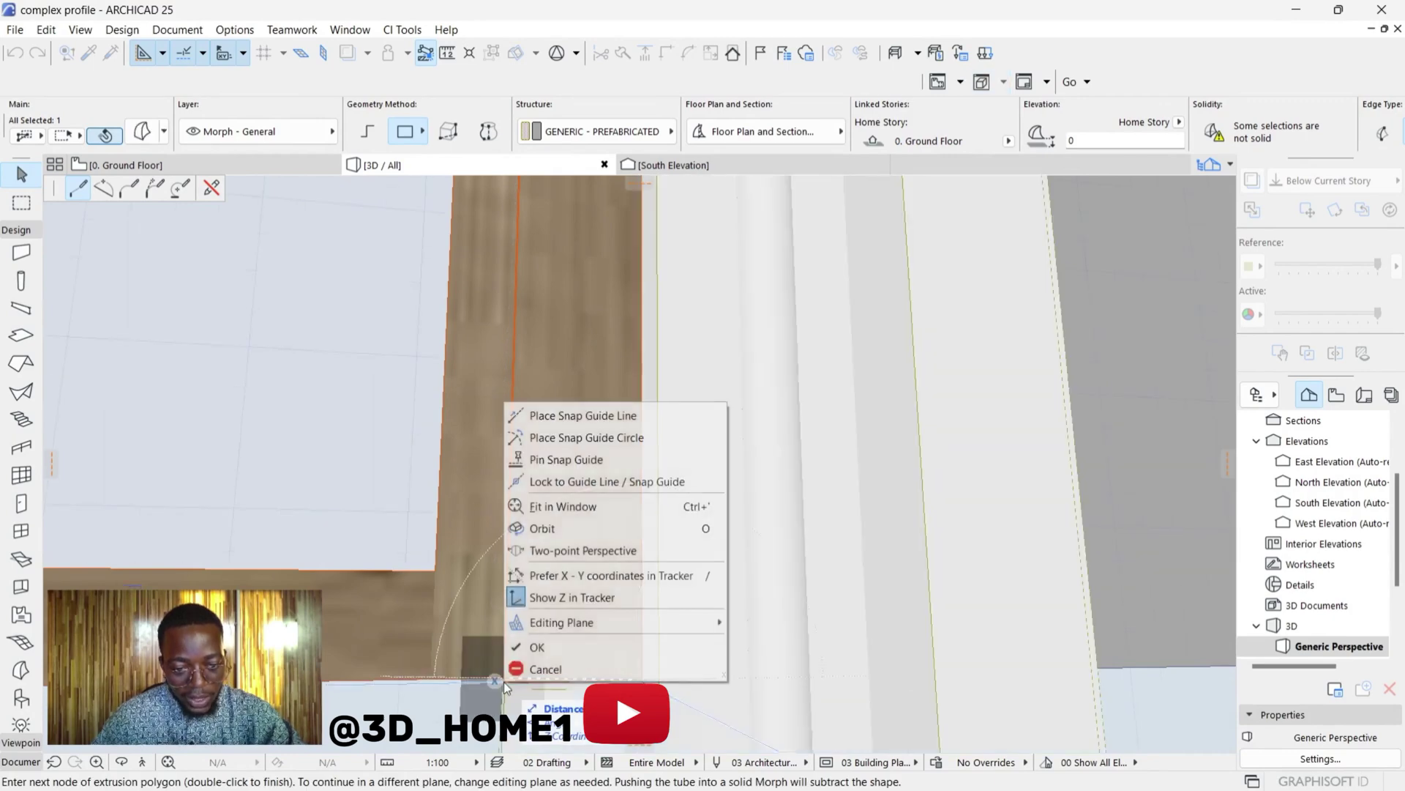
left_click(537, 648)
- Orbit around the arched double door to examine its extruded casing along the jambs and arch
scroll(728, 549, "down", 3)
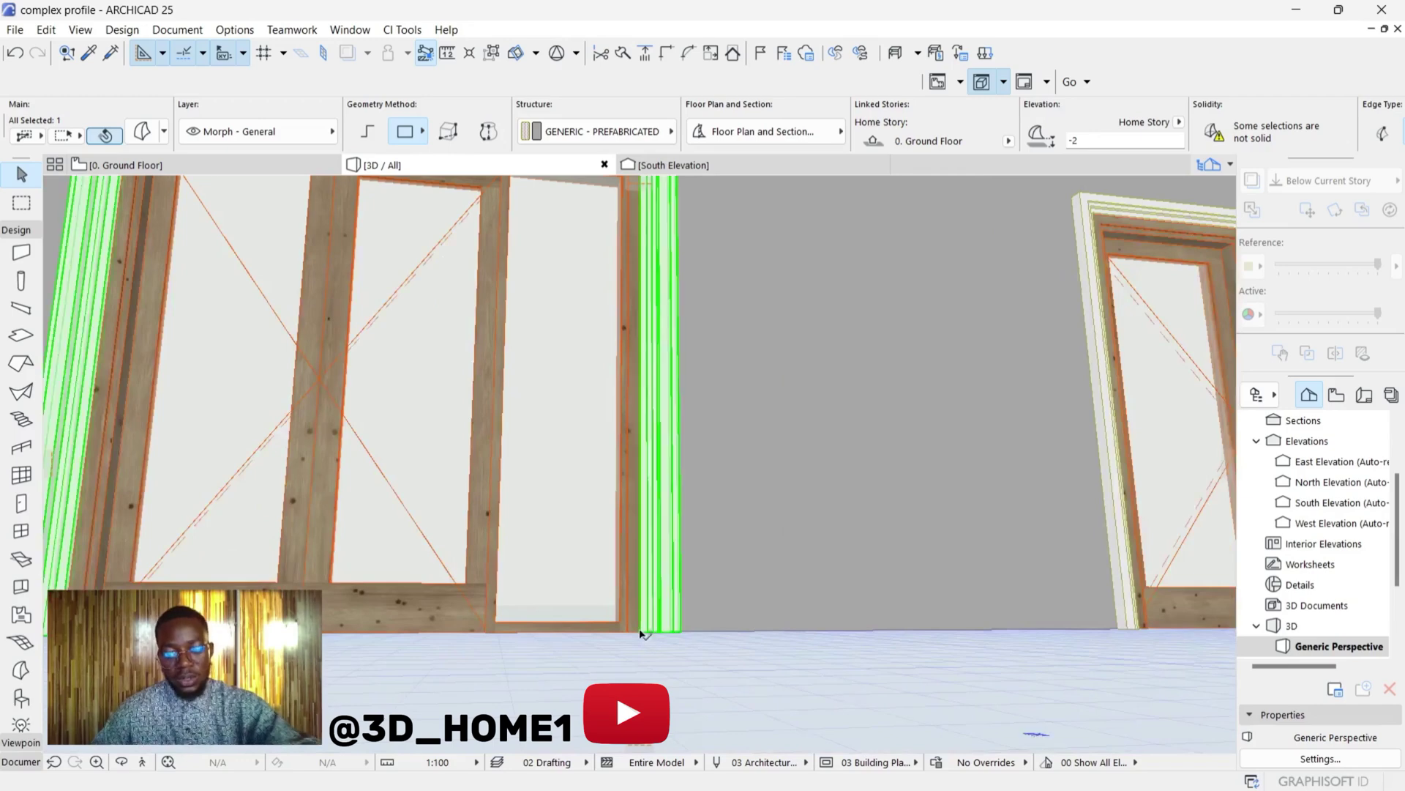
key("o")
left_click_drag(641, 565, 695, 563)
scroll(718, 637, "down", 4)
scroll(631, 584, "up", 3)
scroll(631, 584, "up", 3)
scroll(593, 556, "down", 1)
left_click_drag(542, 562, 657, 550)
middle_click_drag(657, 550, 685, 560, "shift")
scroll(685, 560, "up", 3)
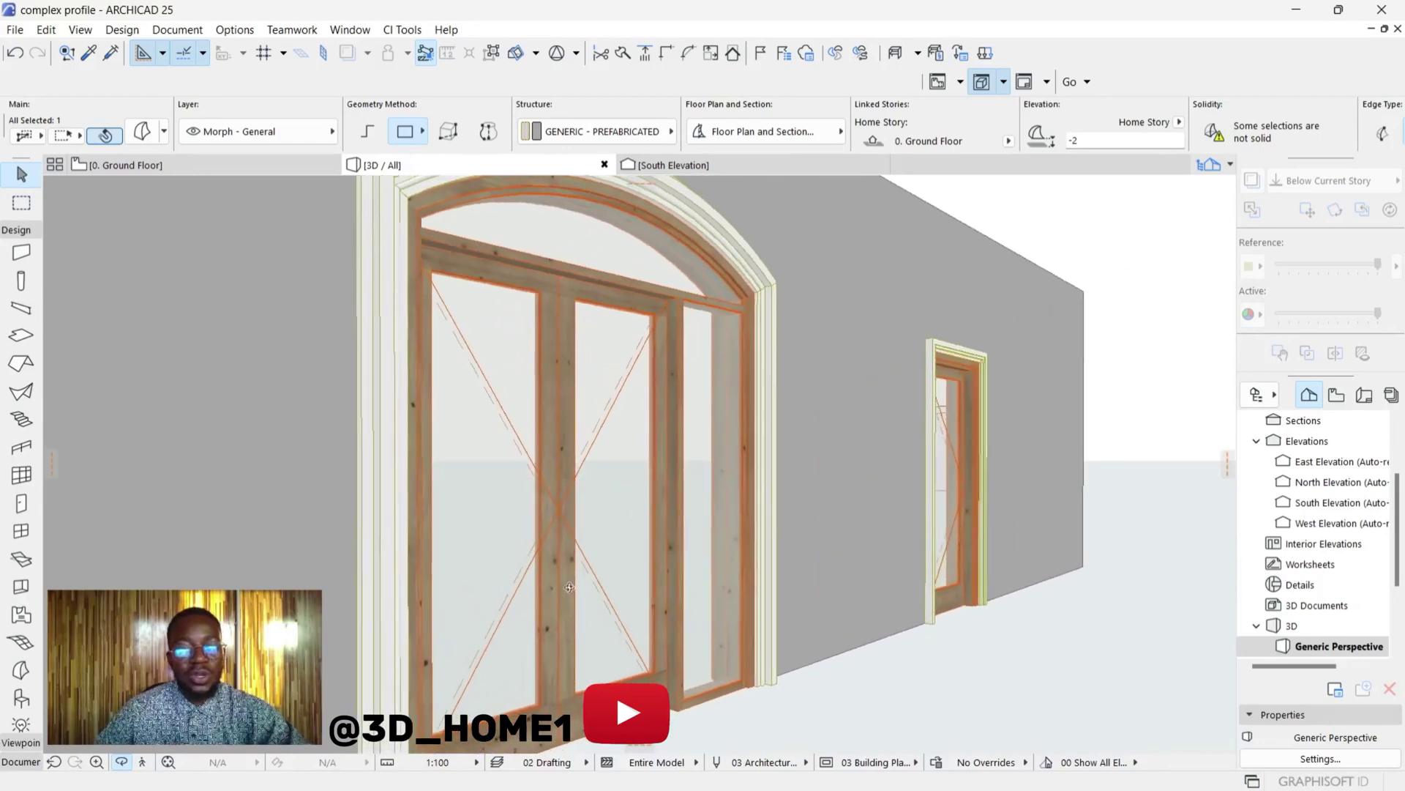
middle_click_drag(570, 587, 374, 351, "shift")
middle_click_drag(392, 223, 401, 239, "shift")
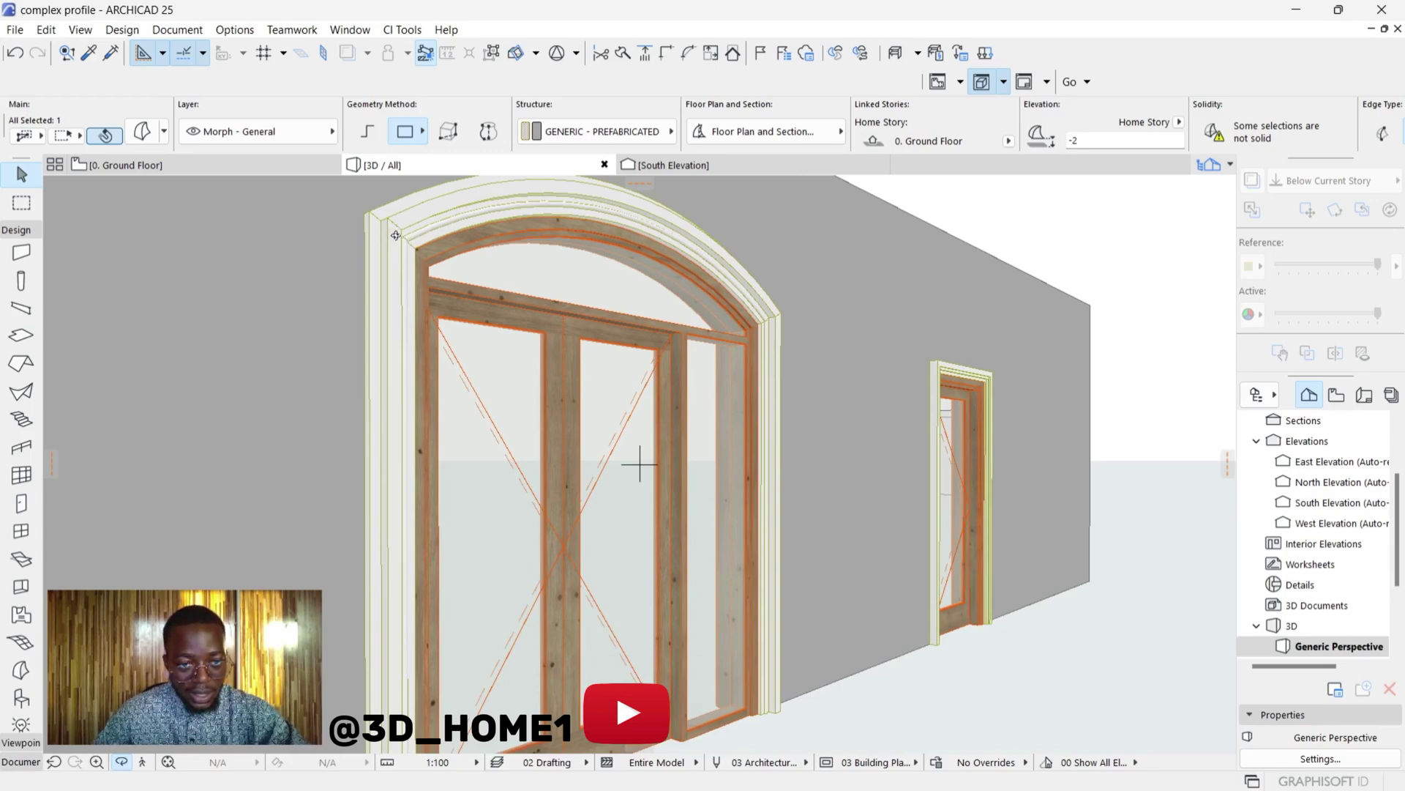
middle_click_drag(709, 254, 436, 362, "shift")
scroll(436, 364, "down", 2)
- Examine the foot of the casing up close where the beaded profile meets the double door's frame
middle_click_drag(463, 494, 446, 633, "shift")
scroll(446, 636, "up", 3)
scroll(464, 659, "up", 8)
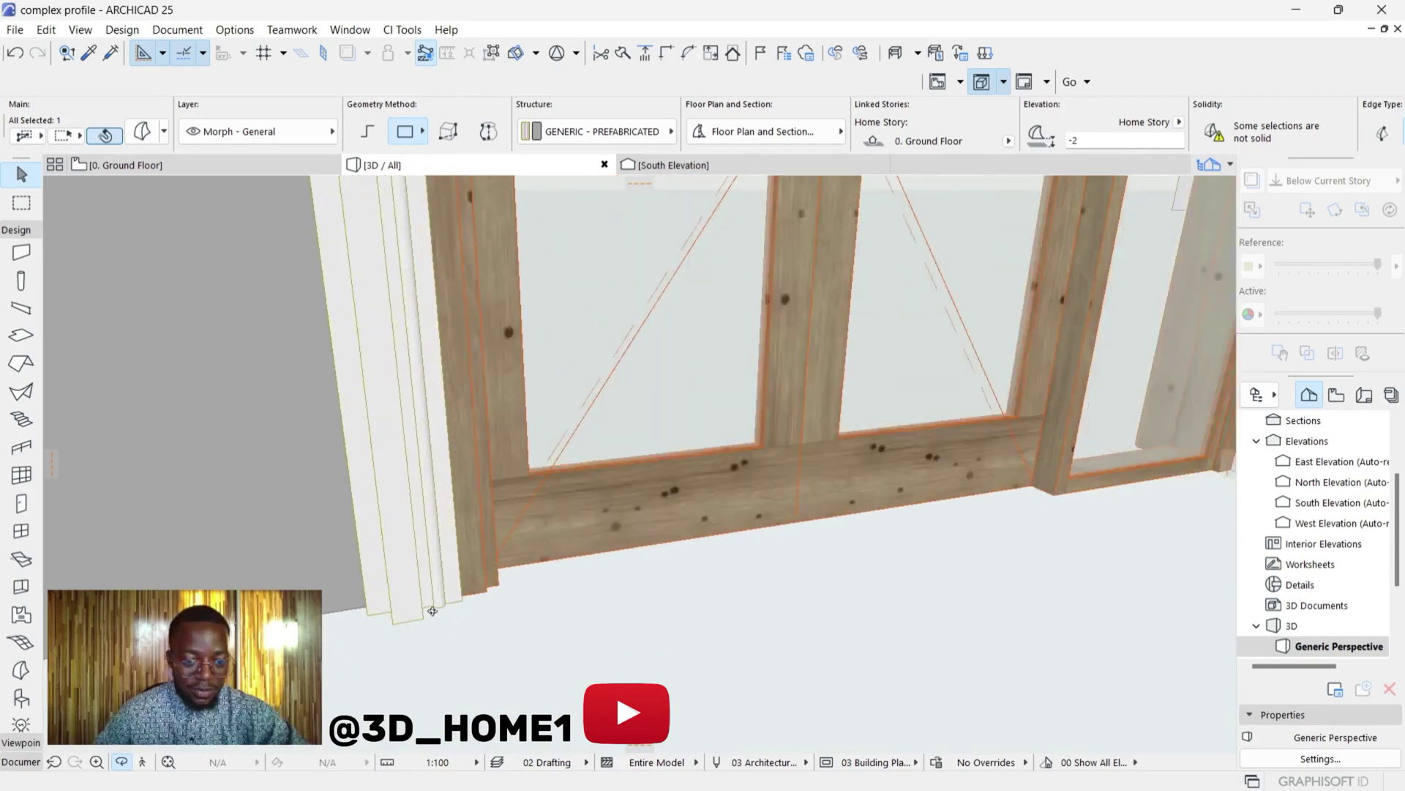
scroll(449, 514, "up", 3)
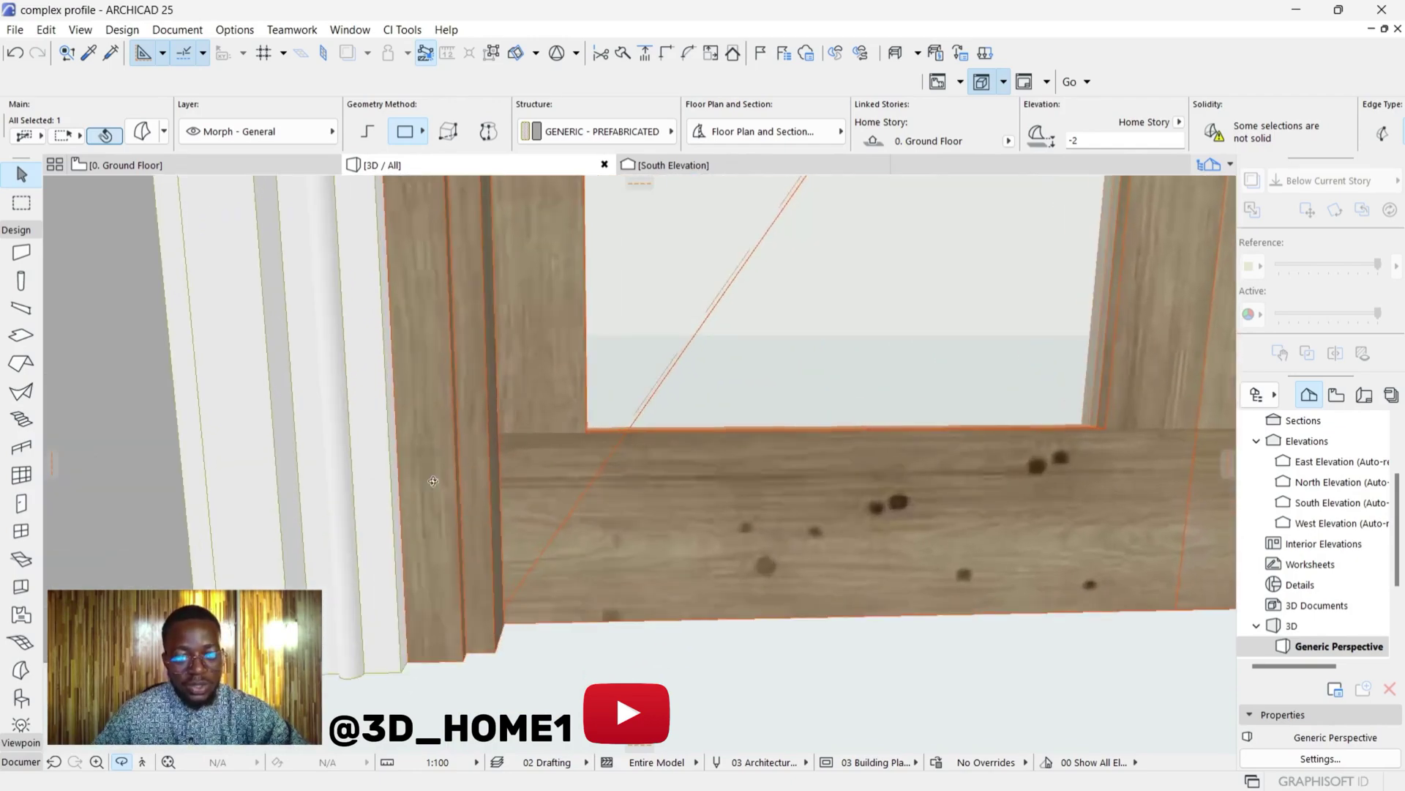
scroll(438, 551, "down", 2)
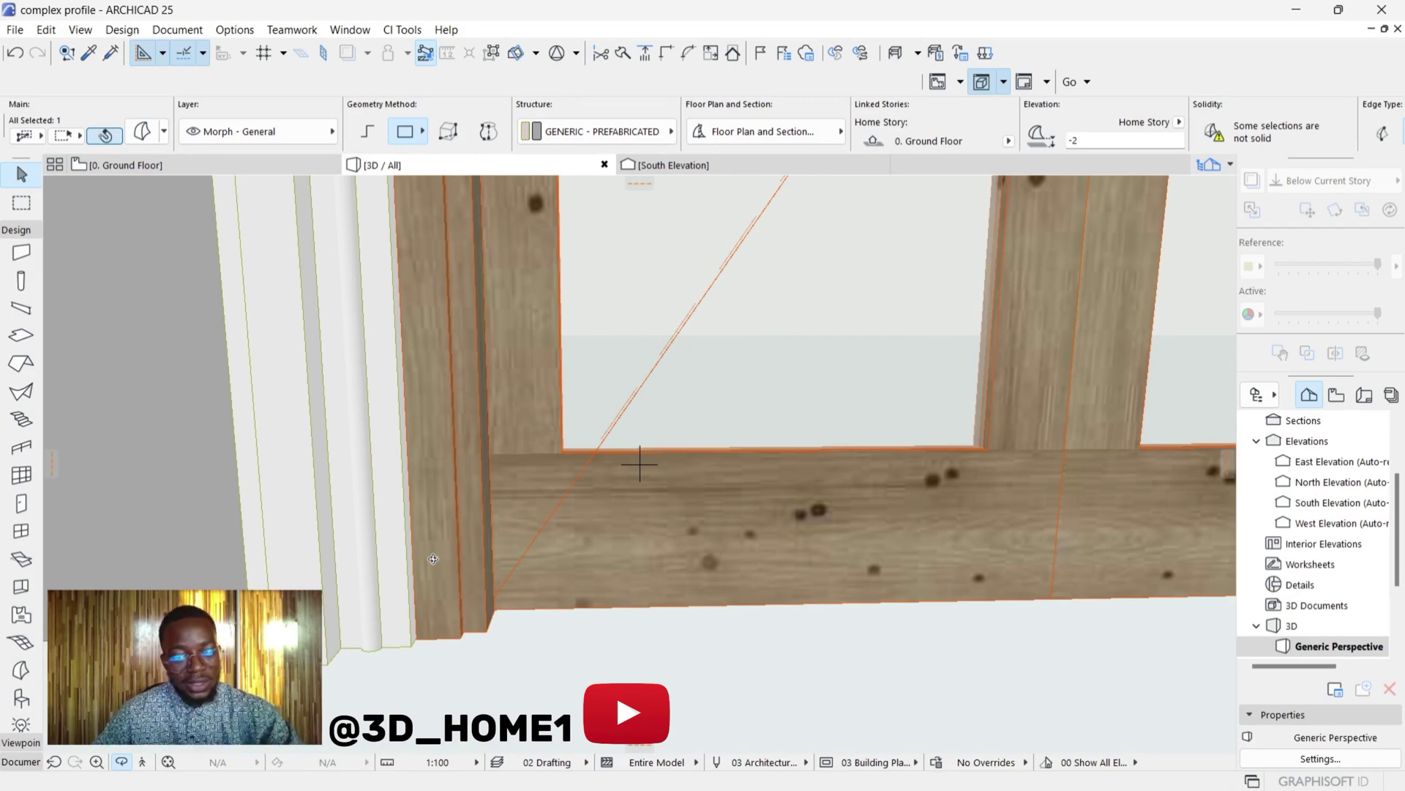
scroll(377, 589, "down", 1)
scroll(316, 565, "up", 1)
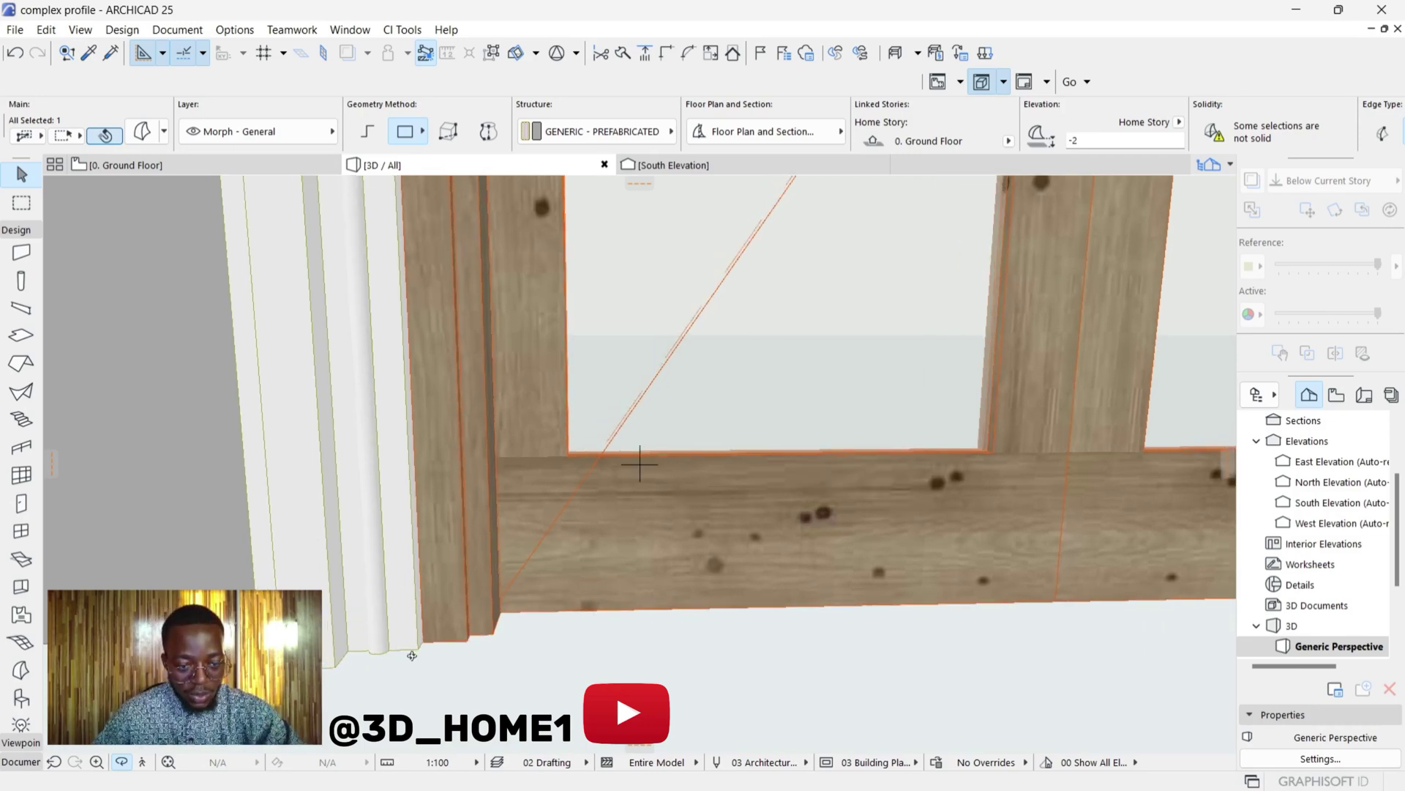